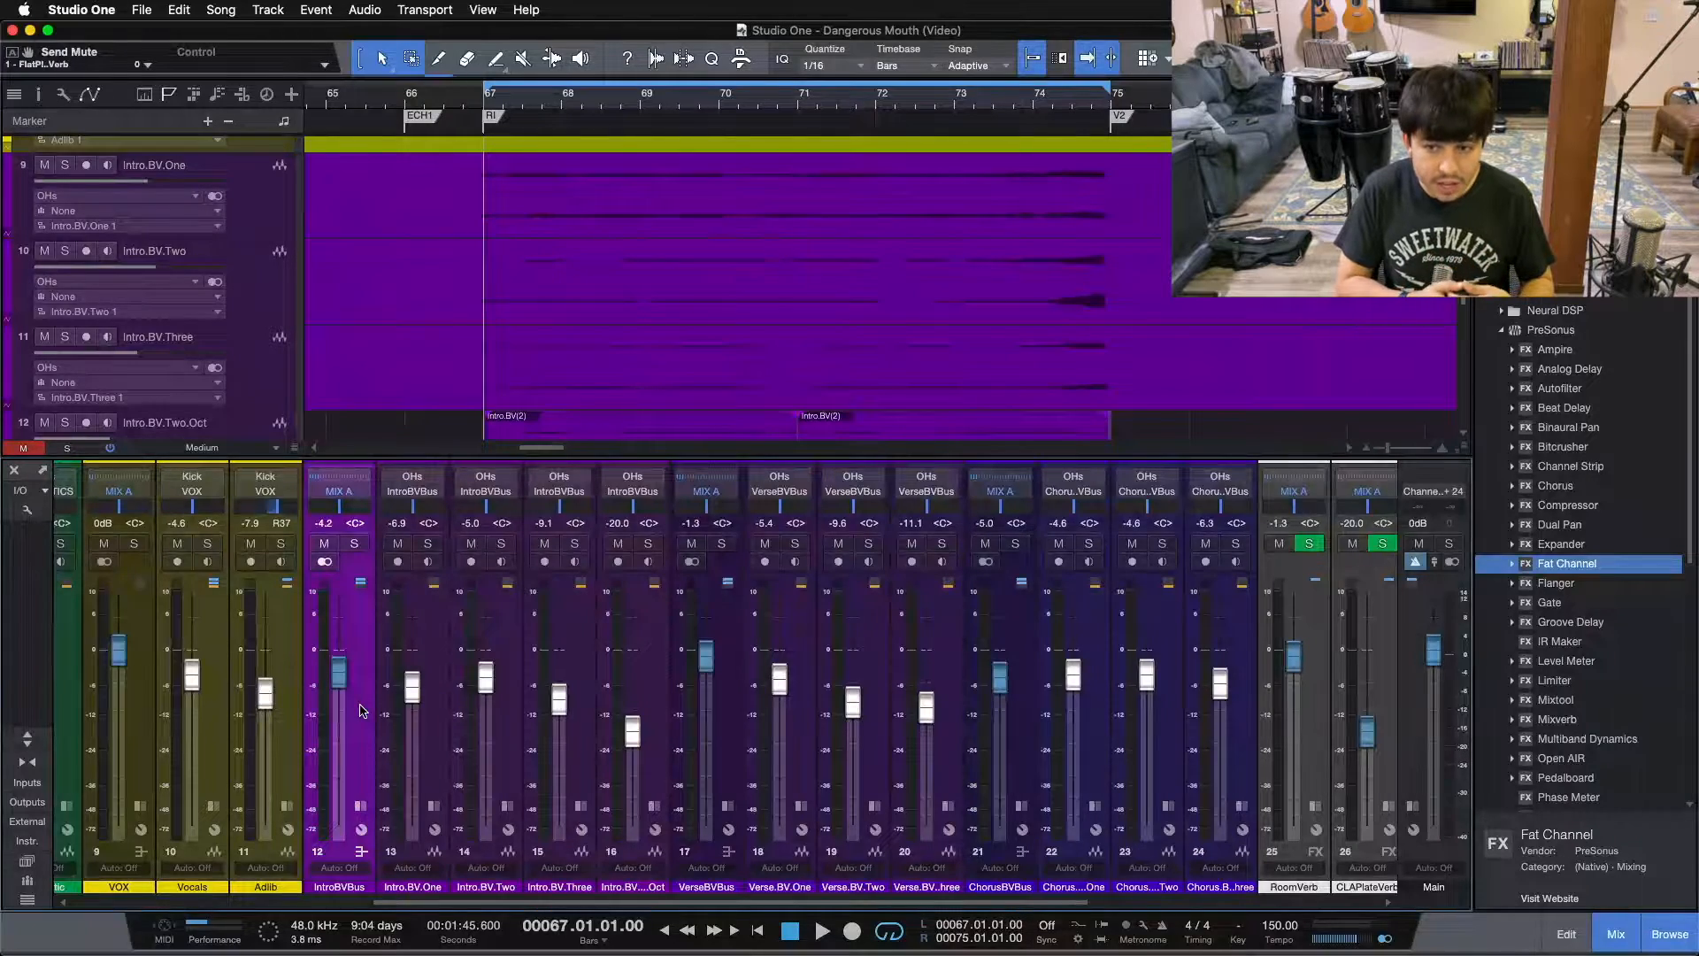
Play the intro section from bar 67, solo the IntroBVBus channel, and mute its FlatPlateVerb send
left_click(361, 805)
left_click(361, 805)
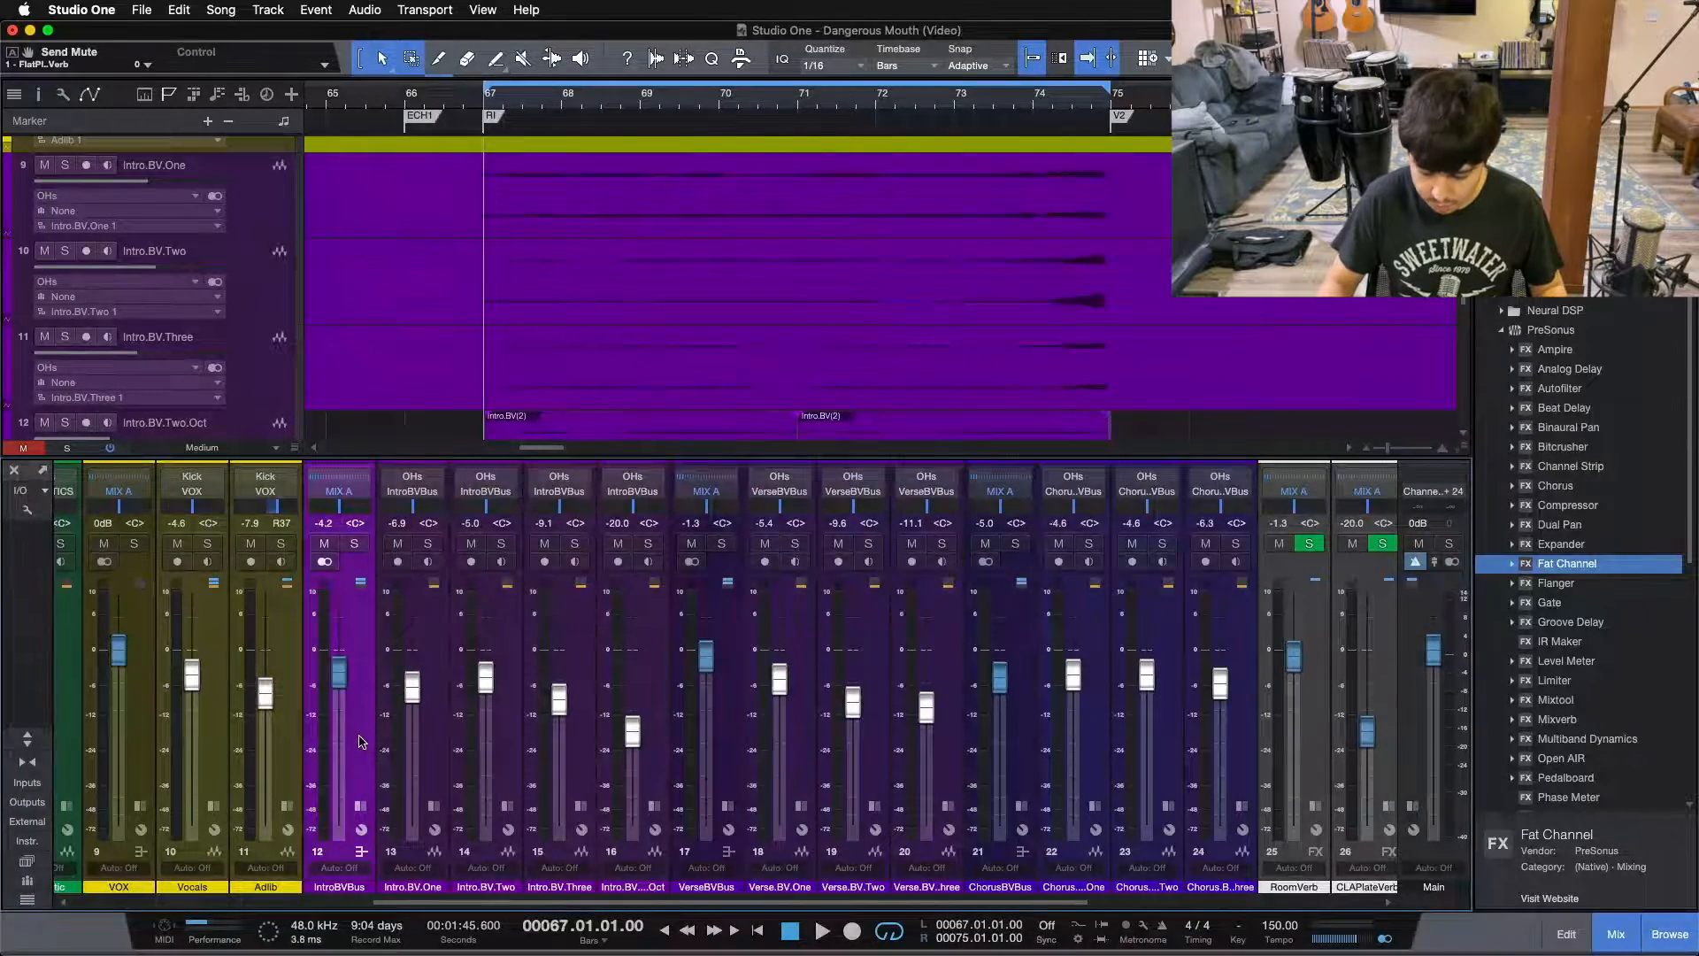
key("space")
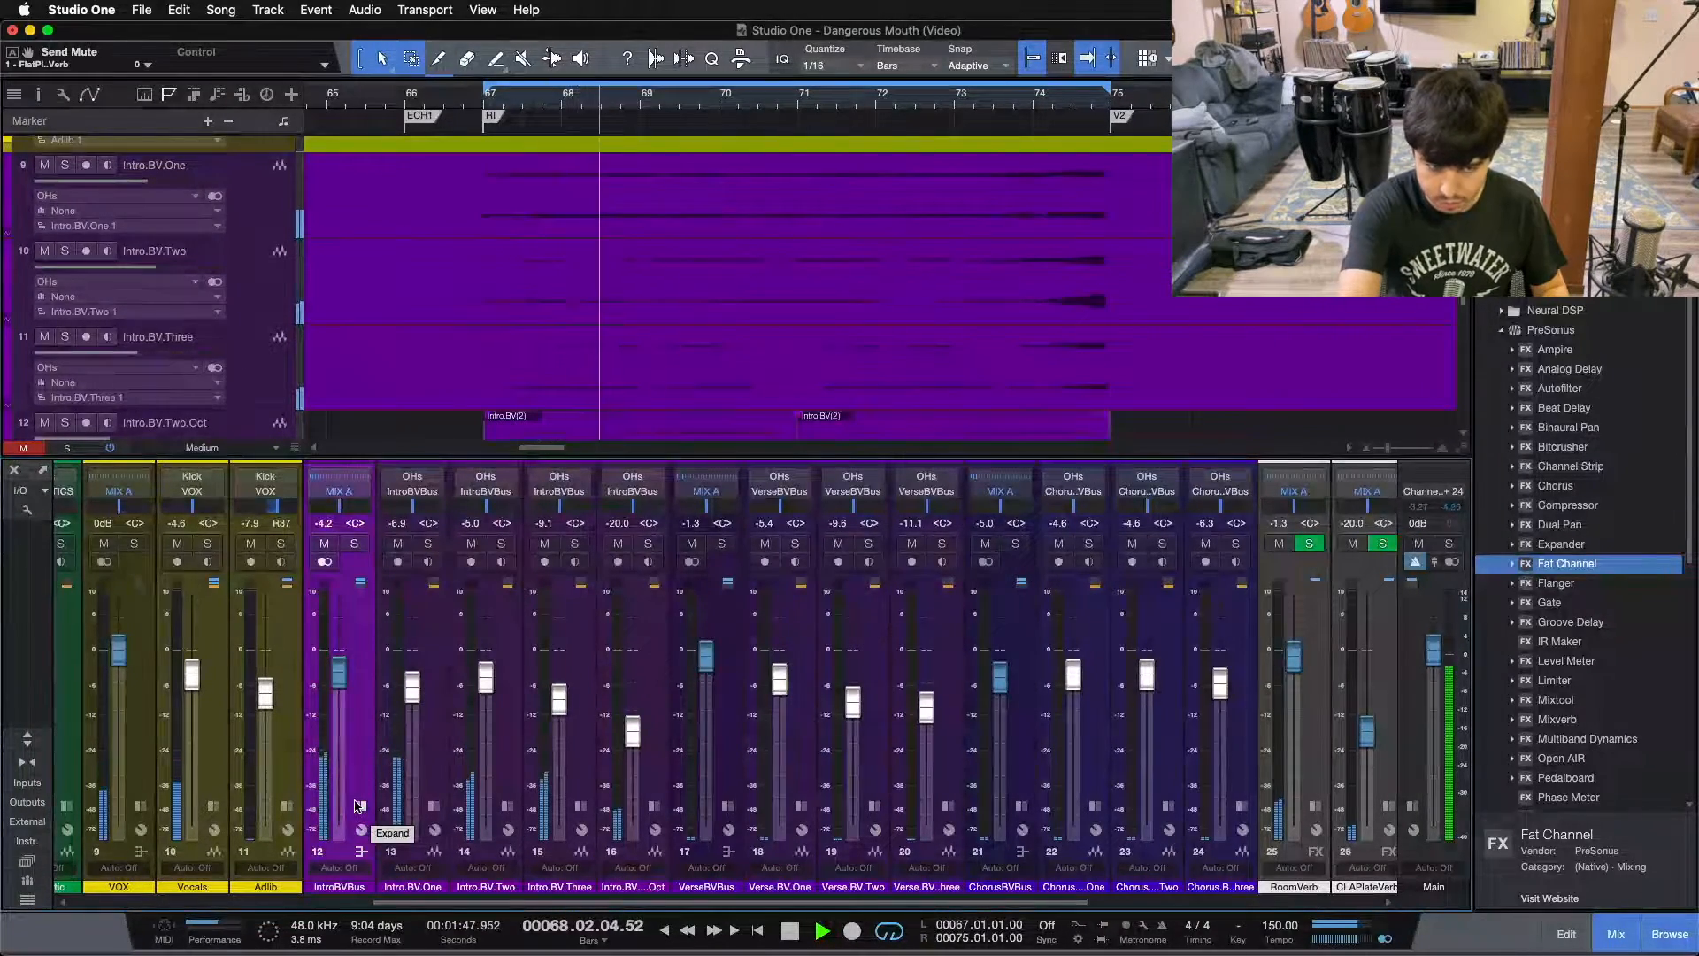
left_click(354, 543)
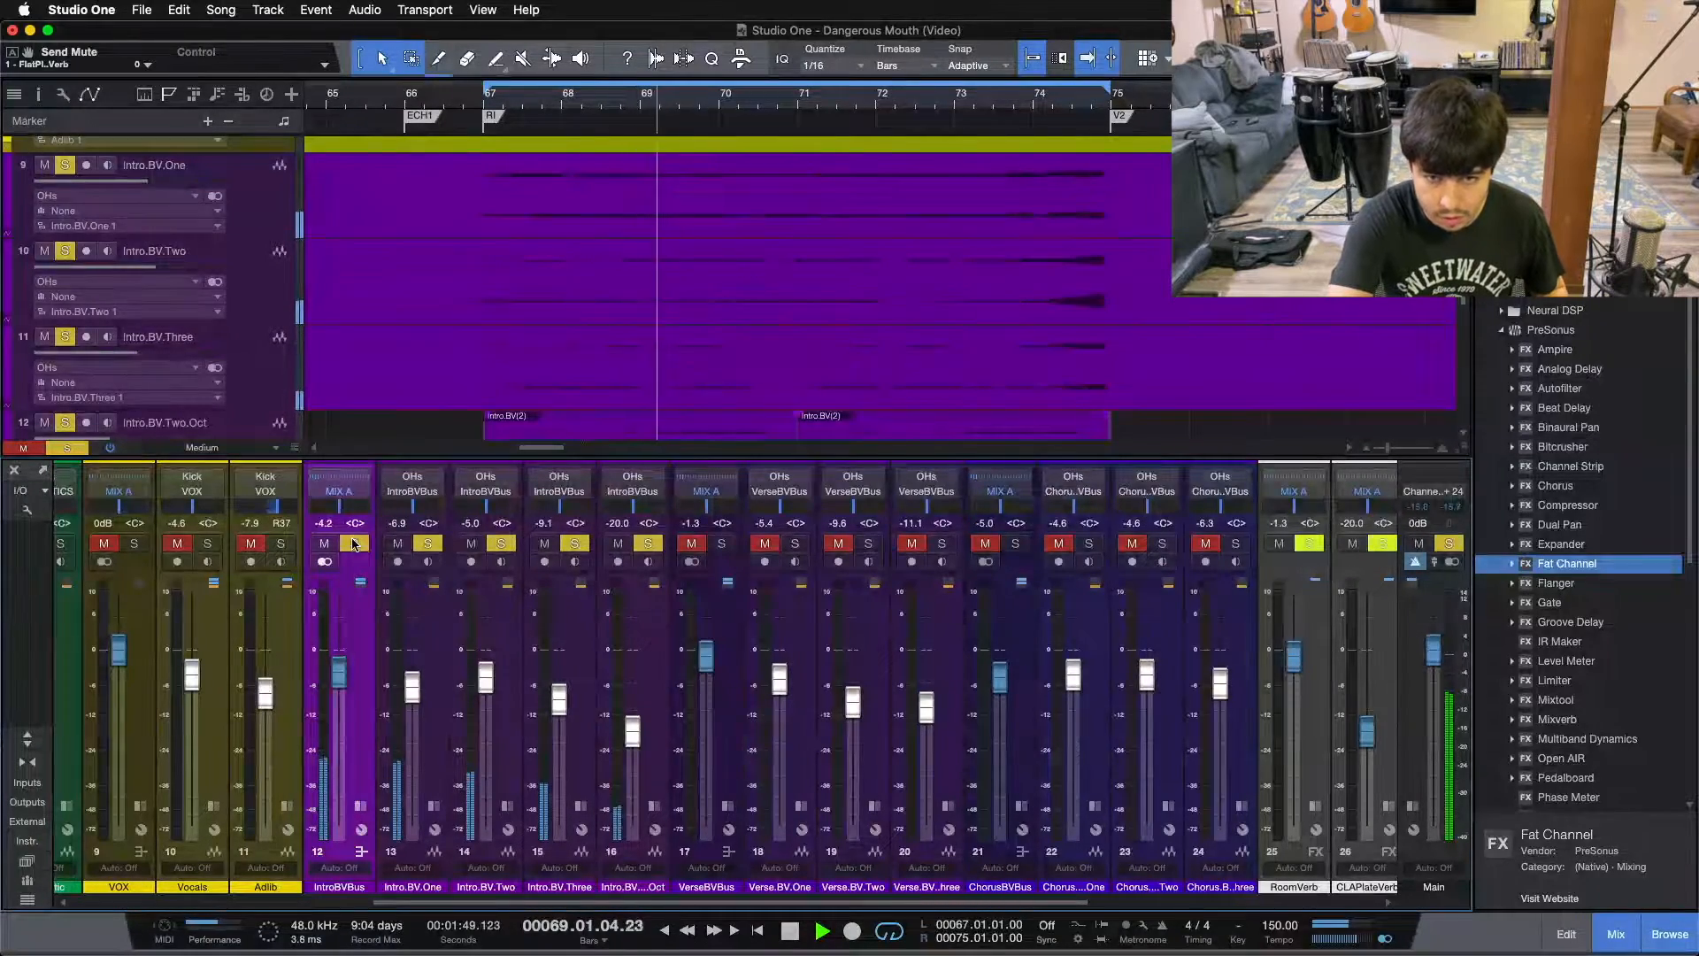
key("space")
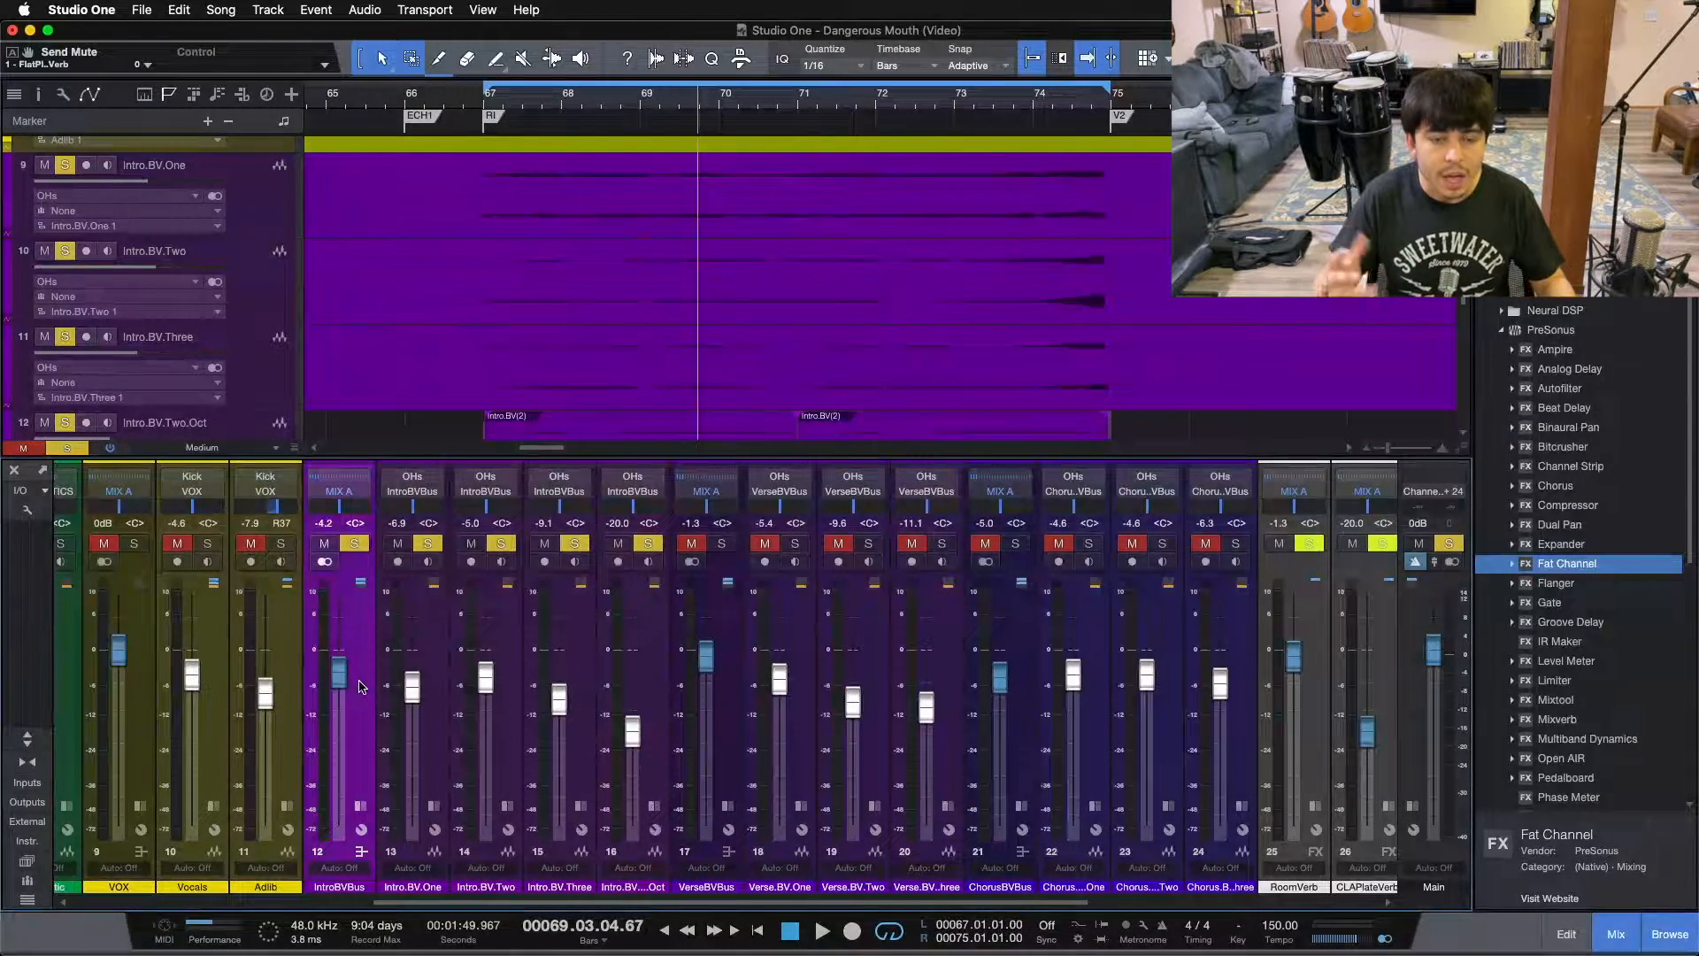
left_click(360, 806)
left_click(384, 828)
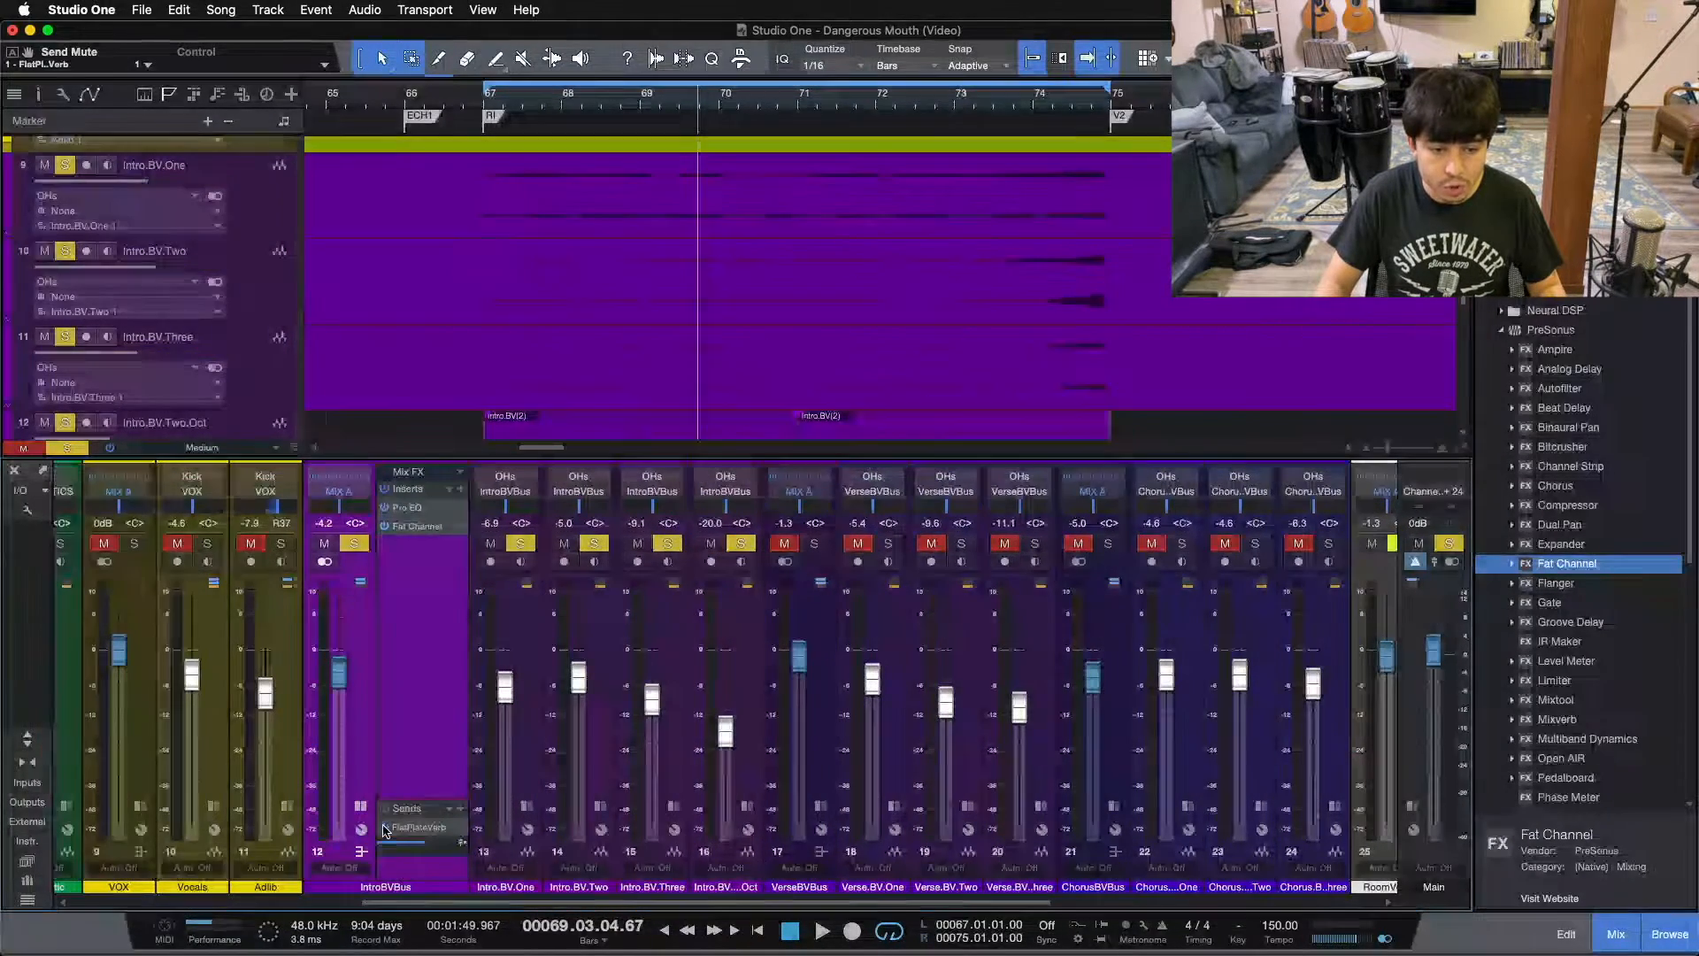
Open the Pro EQ on the IntroBVBus and switch off its LMF, low-cut and MF bands
left_click(406, 507)
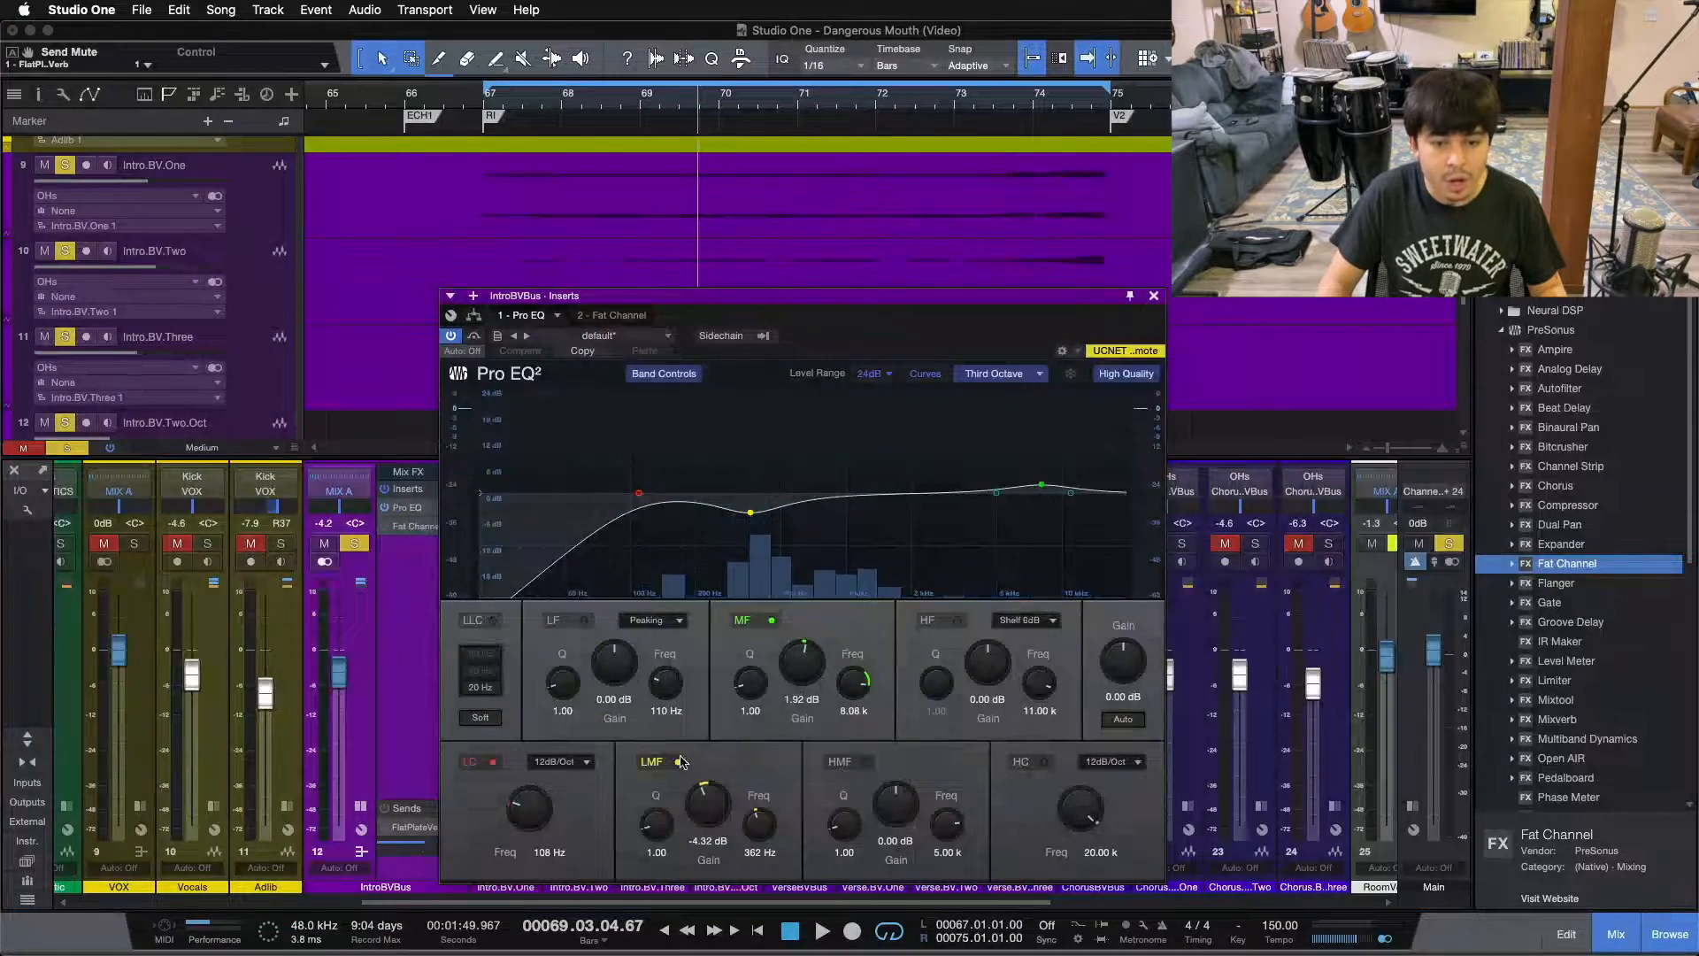
left_click(679, 761)
left_click(493, 762)
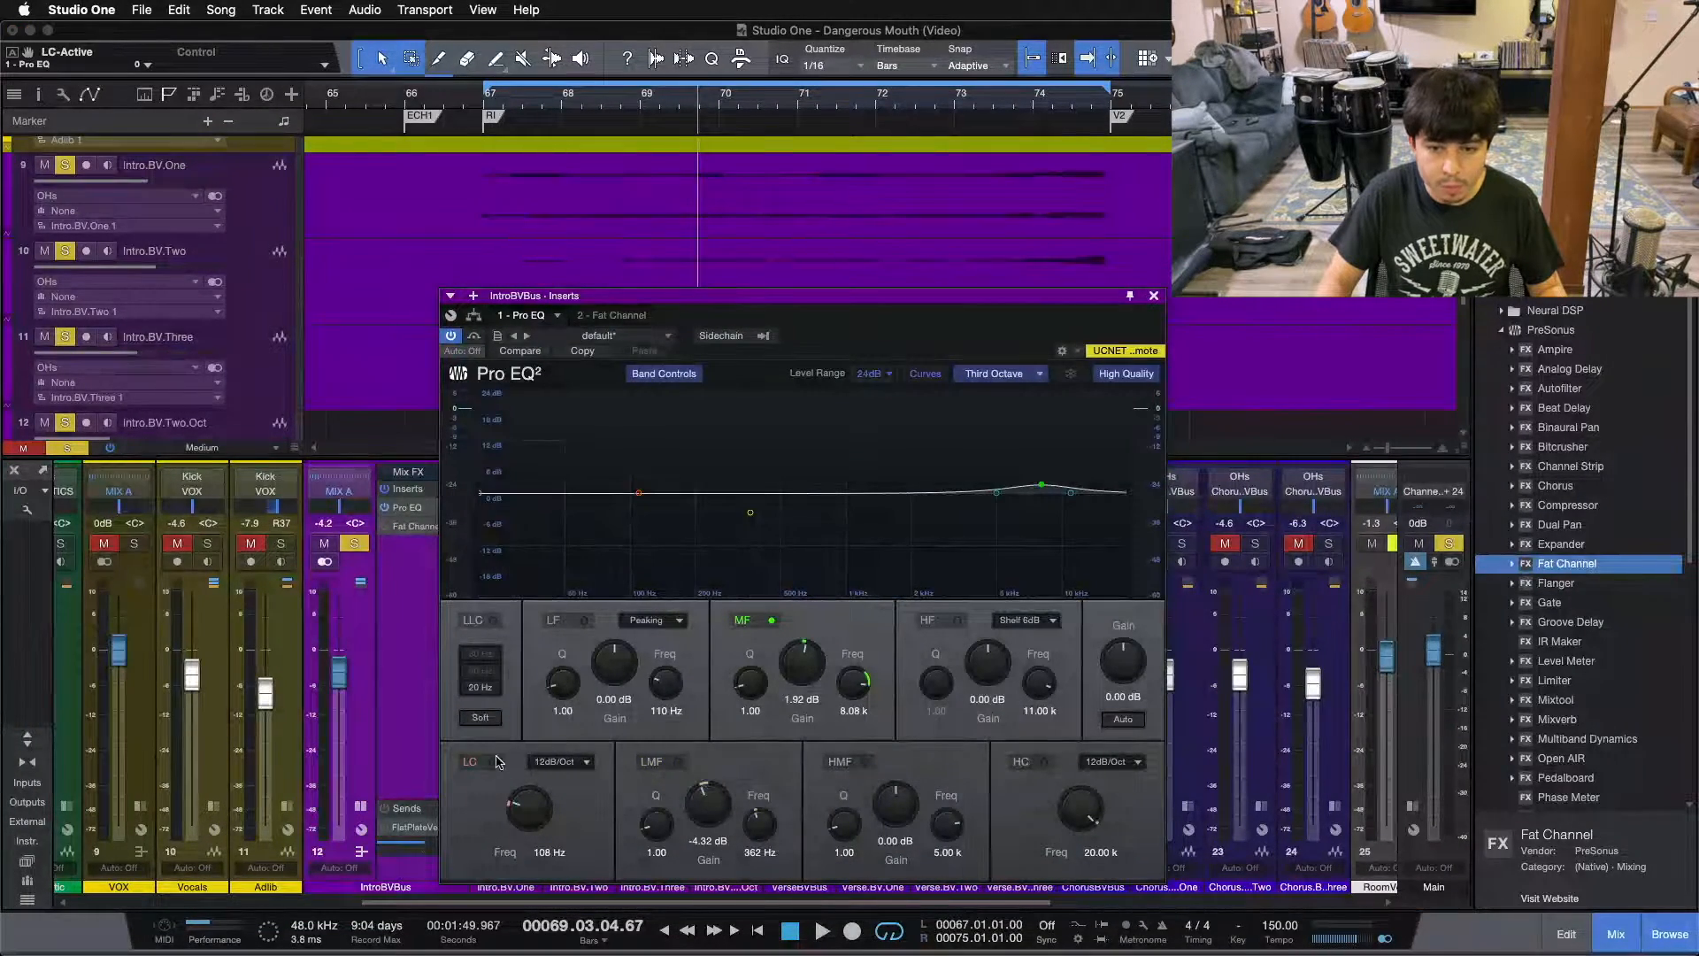
left_click(753, 624)
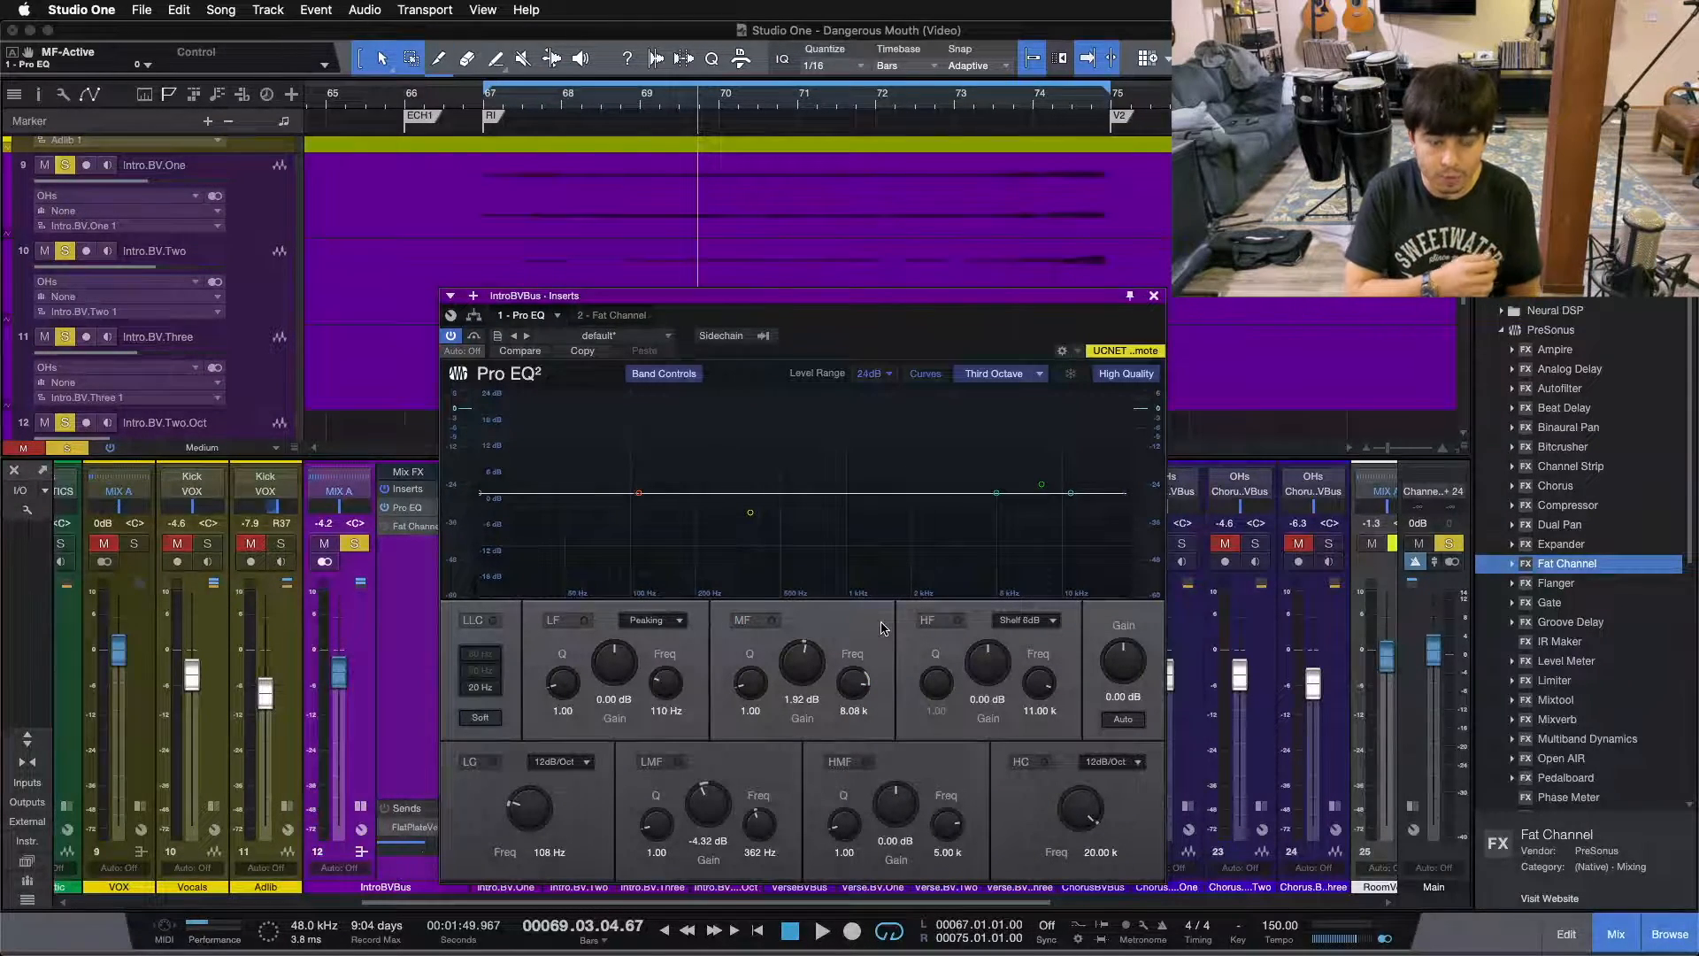
Return the playhead to bar 67, turn the low-cut band back on, and reposition the EQ window
key("space")
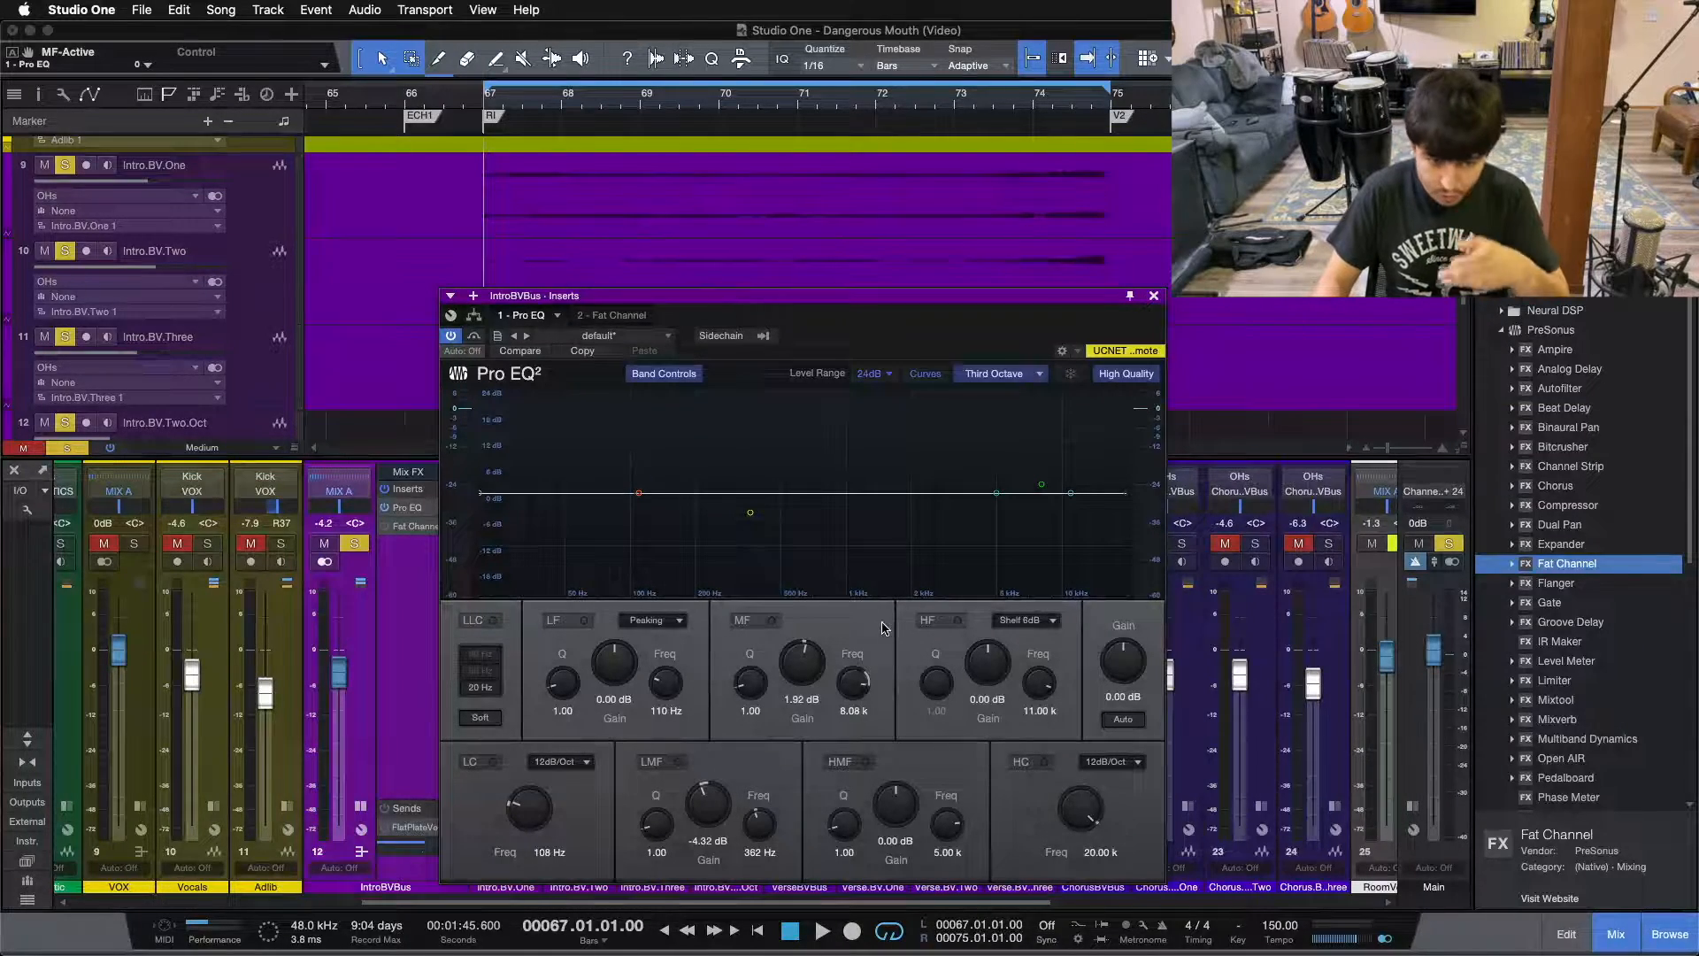
left_click(481, 763)
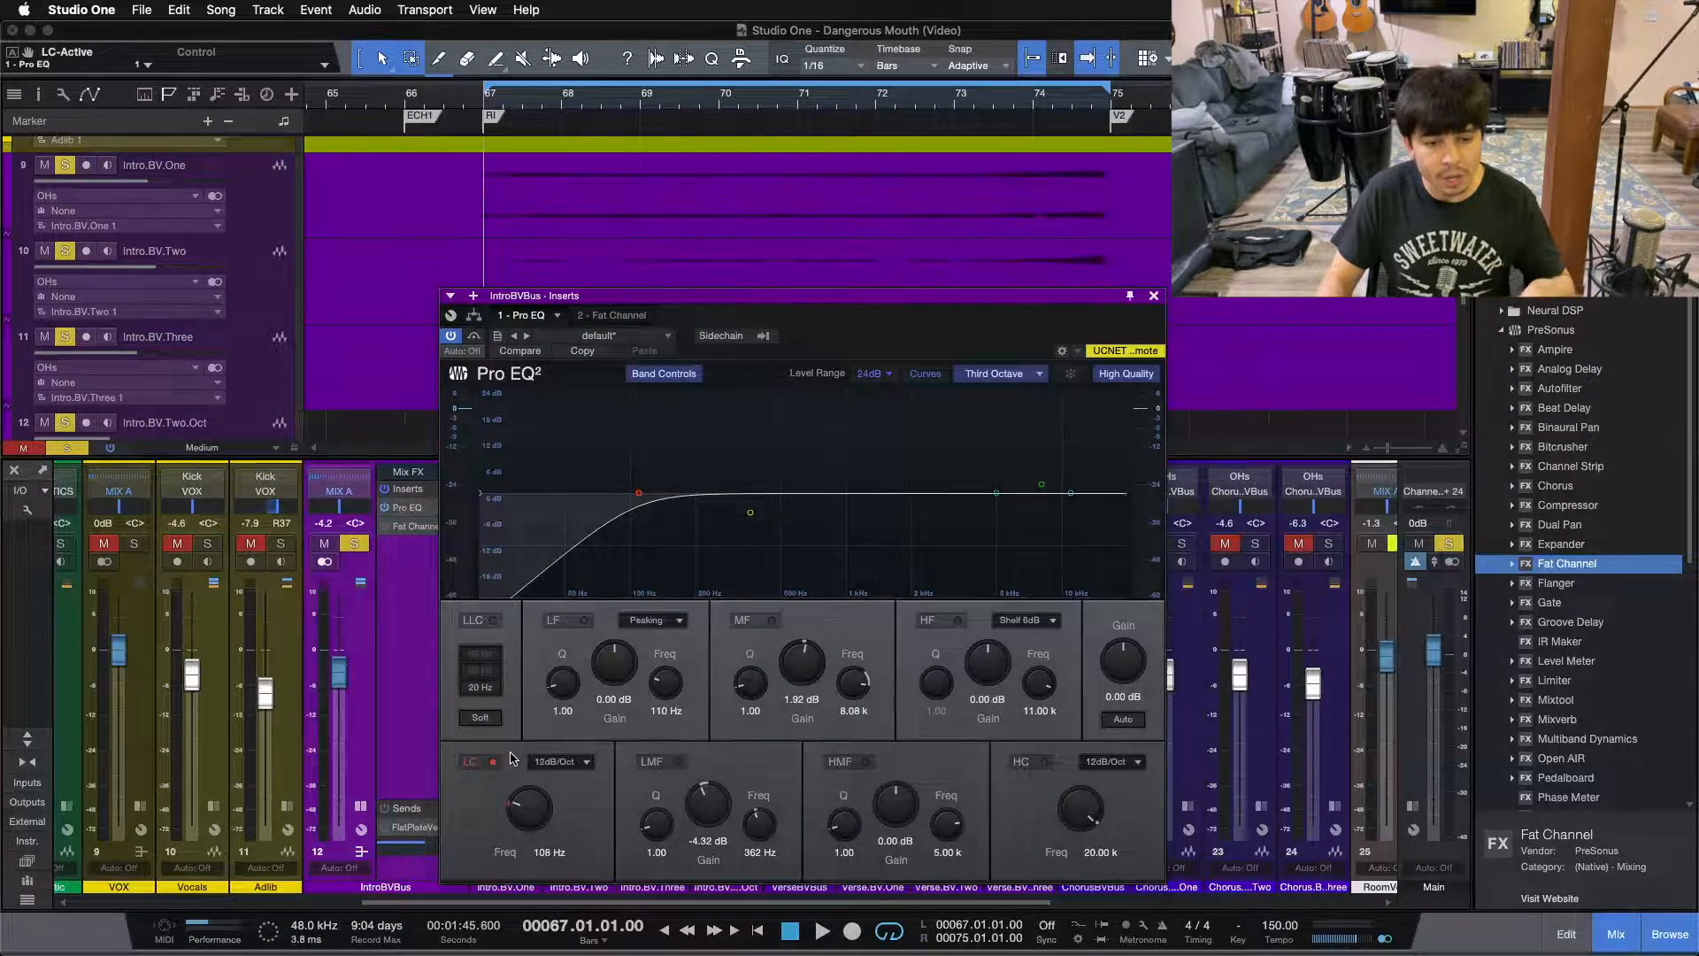
left_click_drag(797, 295, 1161, 240)
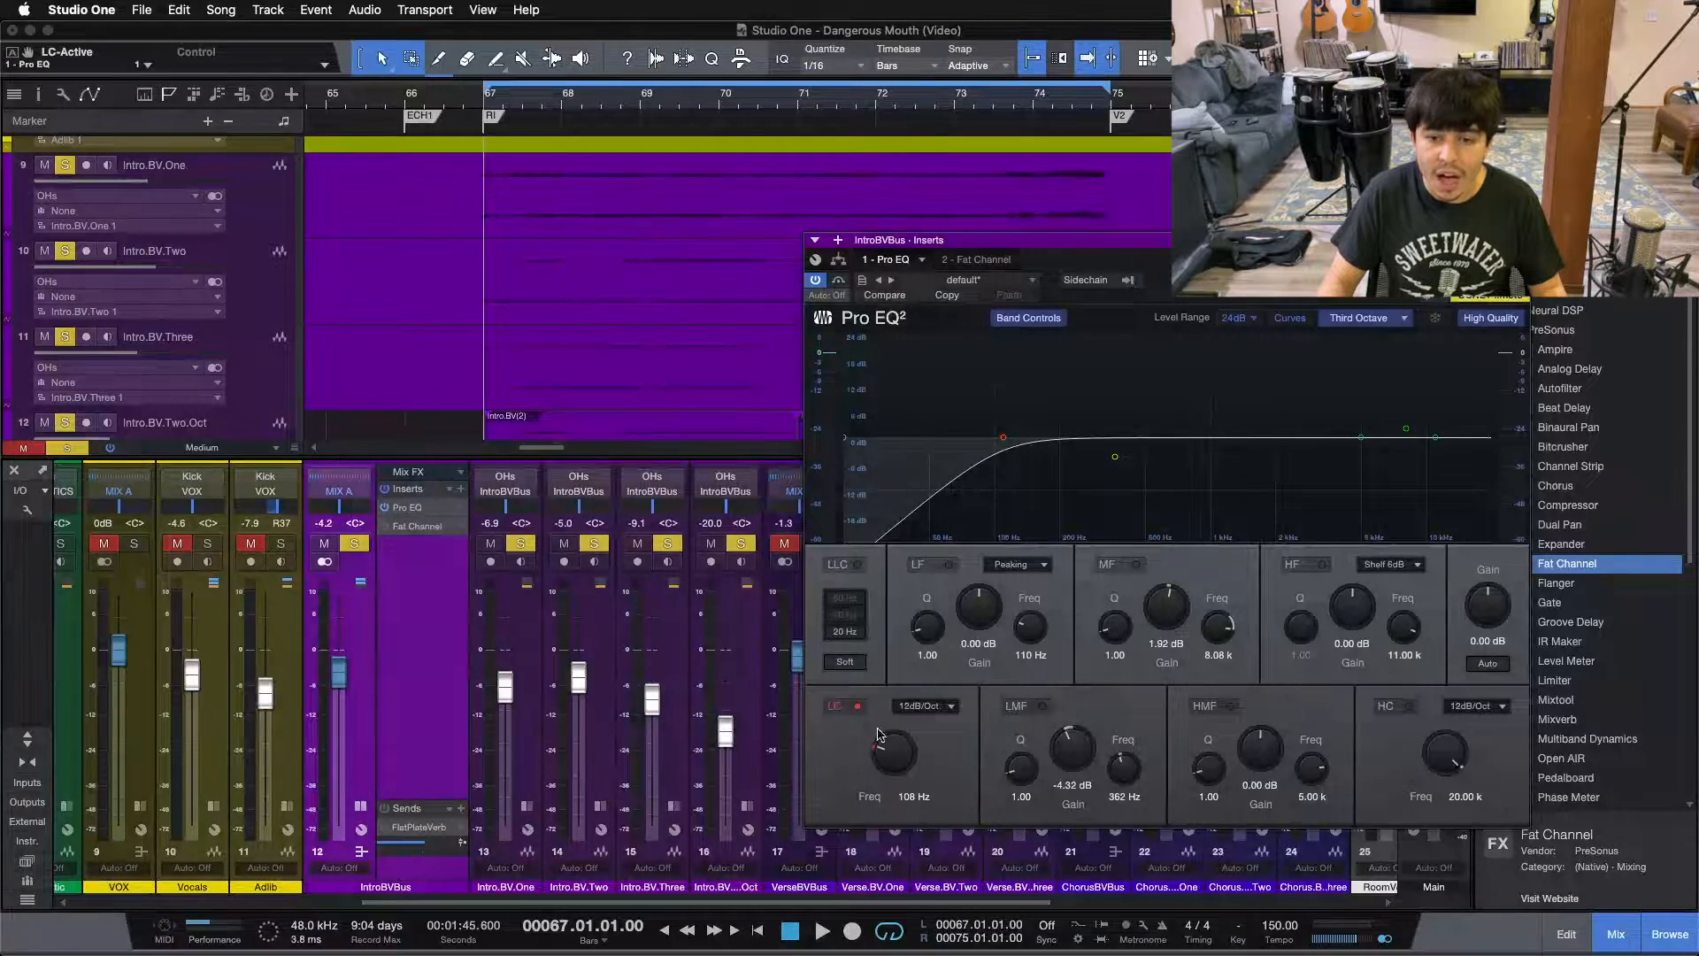
left_click_drag(1196, 296, 1007, 324)
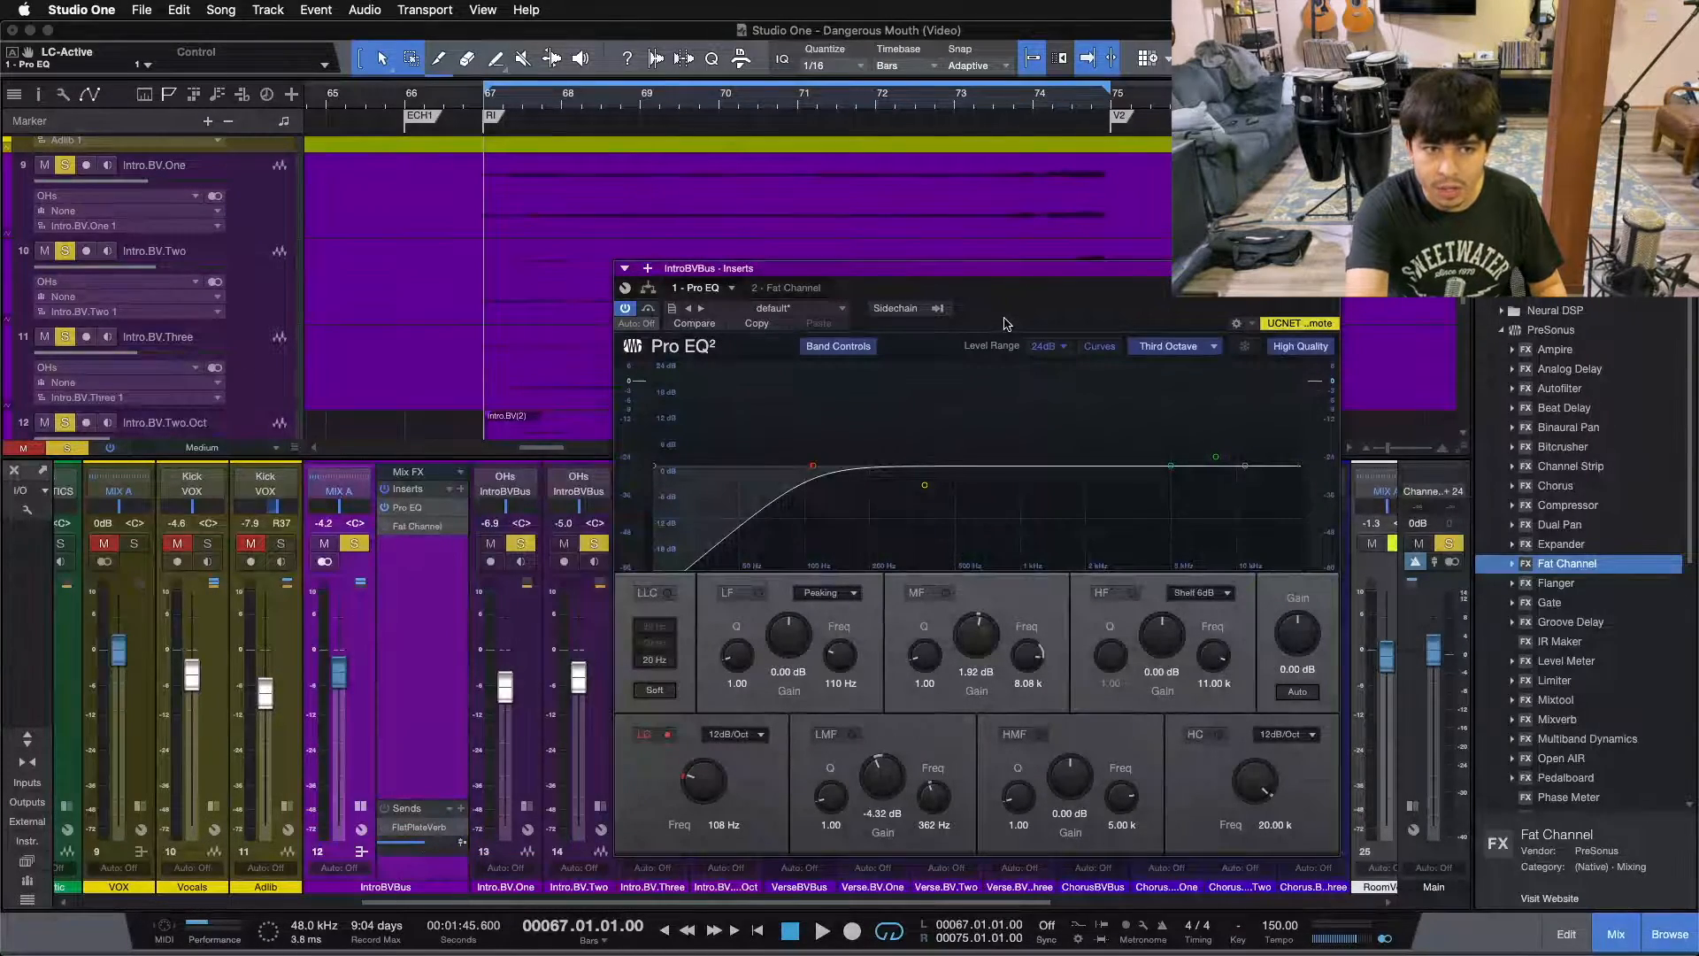
Play the backing vocals and compare the sound with the EQ bypassed and with the low-cut band switched off and on
key("space")
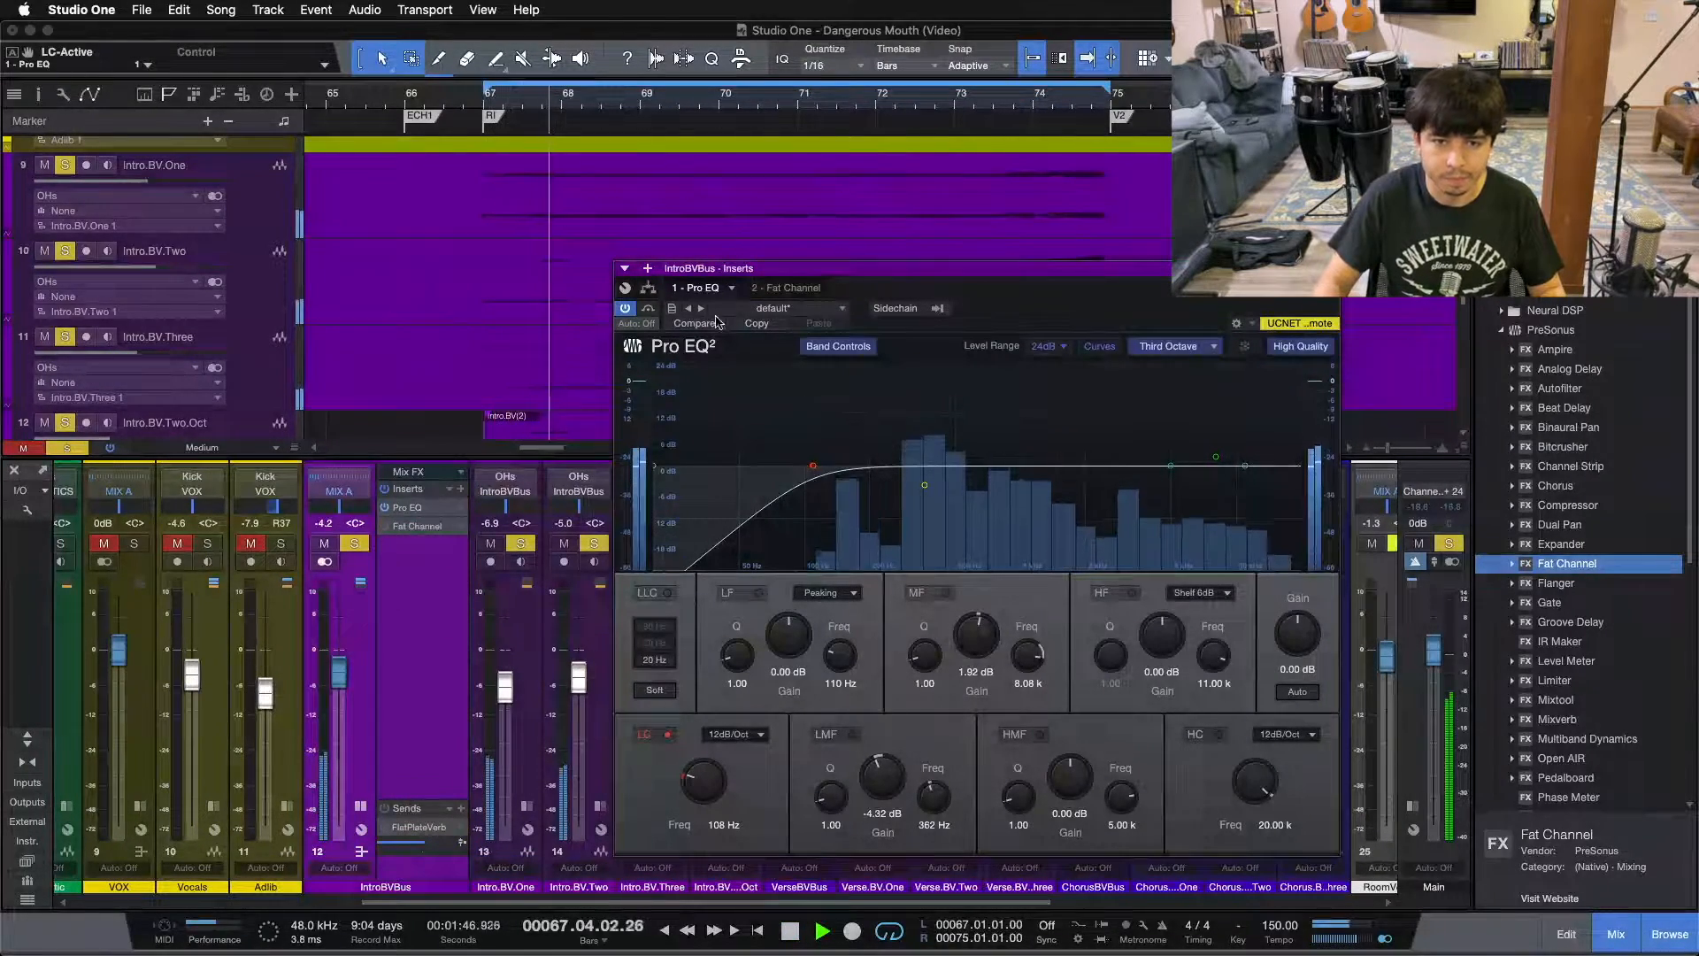
left_click(653, 307)
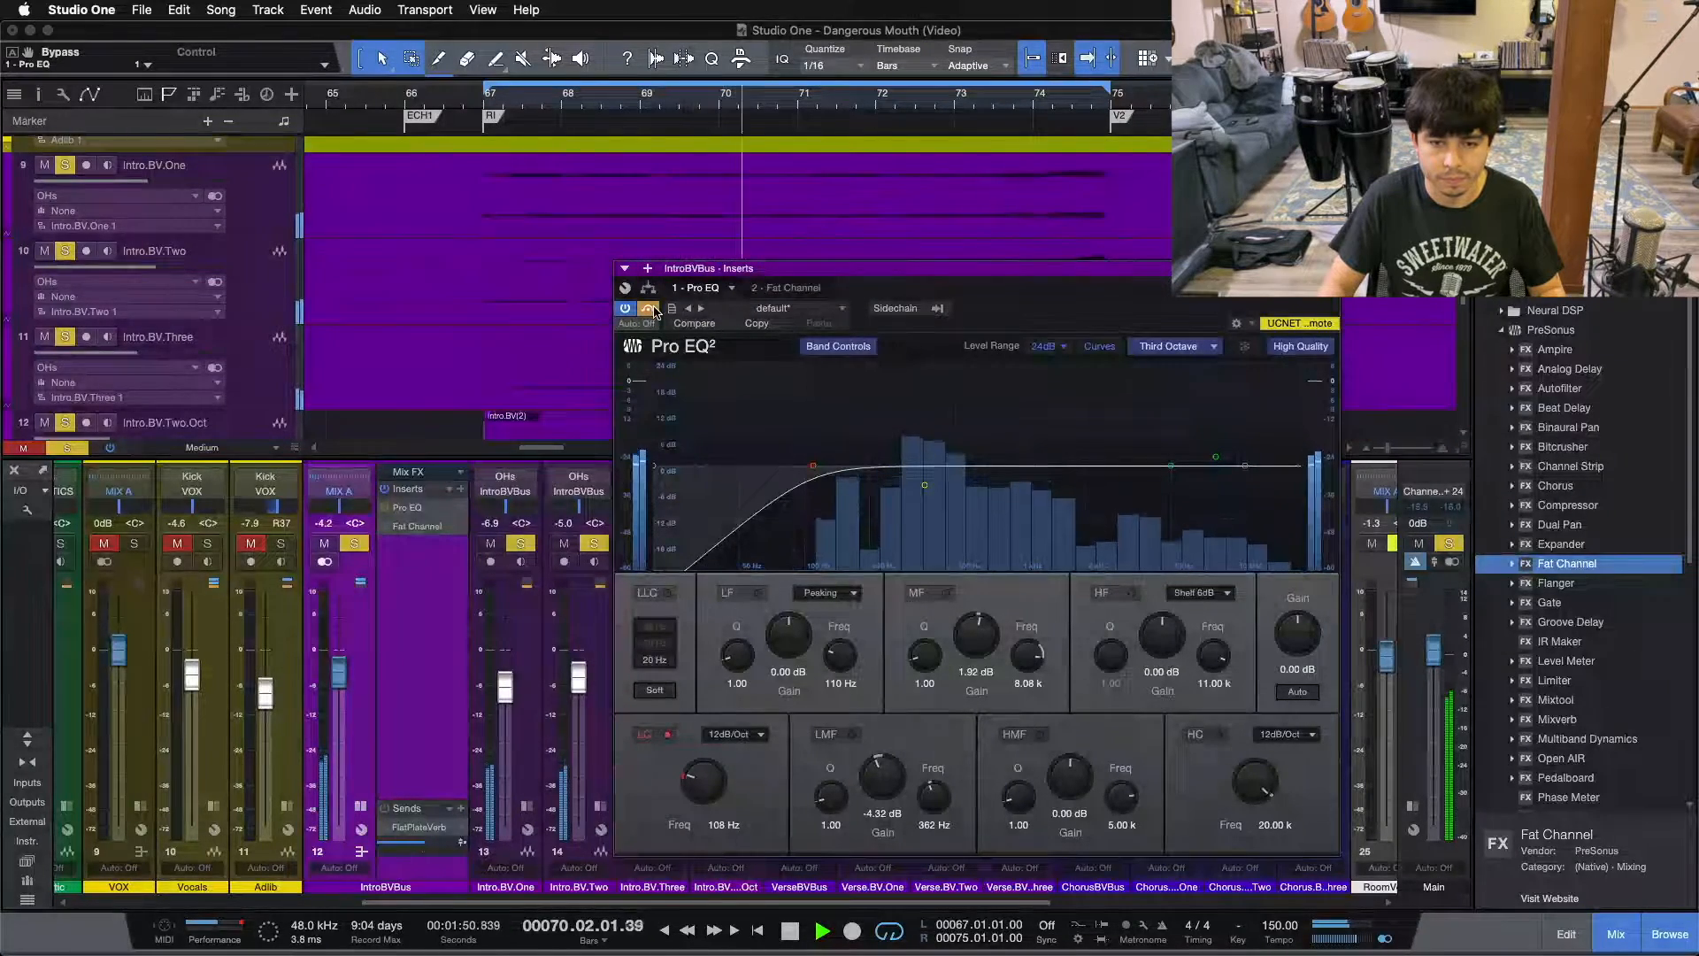
left_click(653, 308)
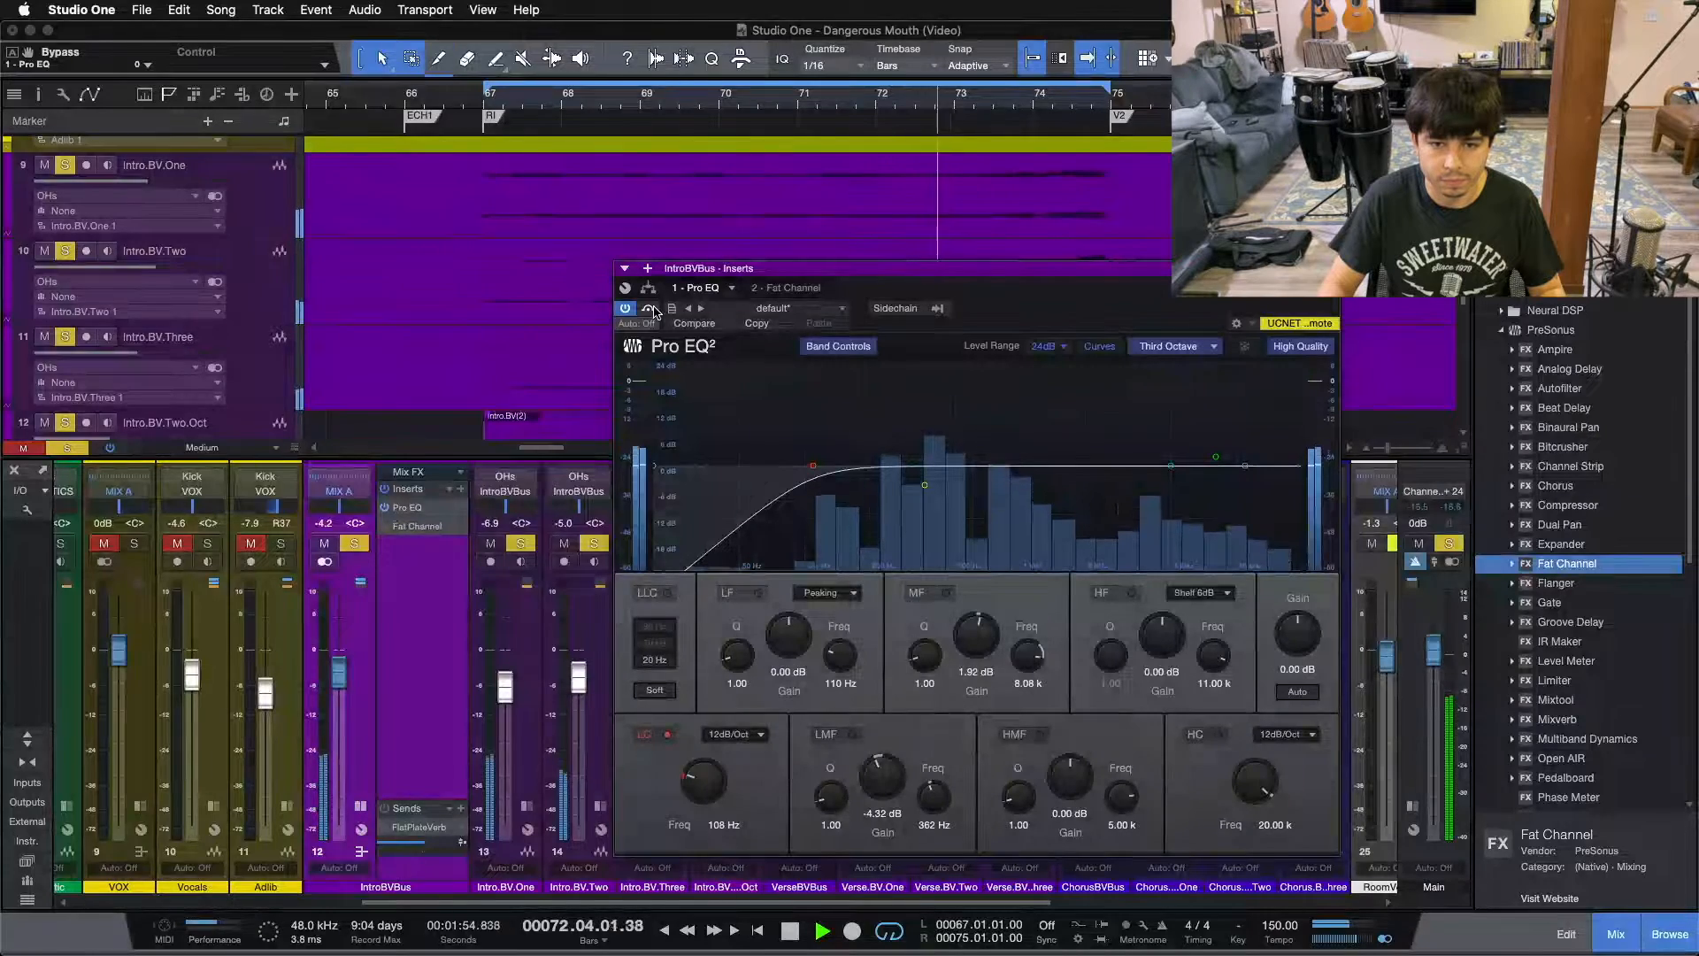
left_click(660, 736)
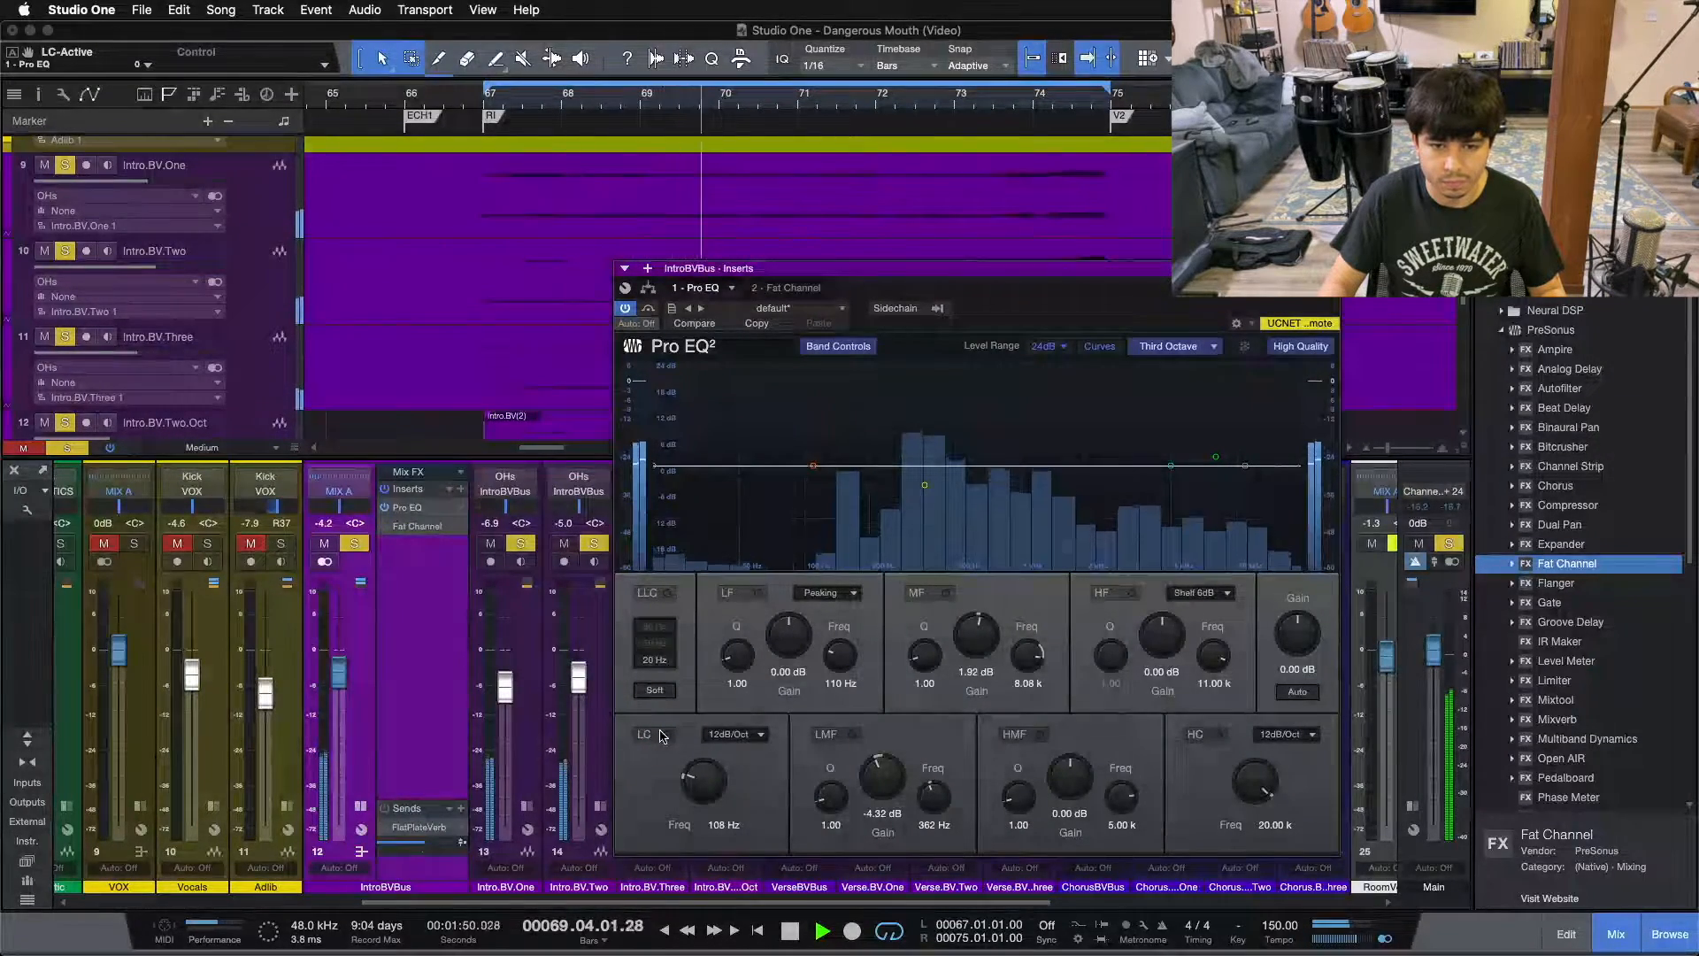
left_click(660, 735)
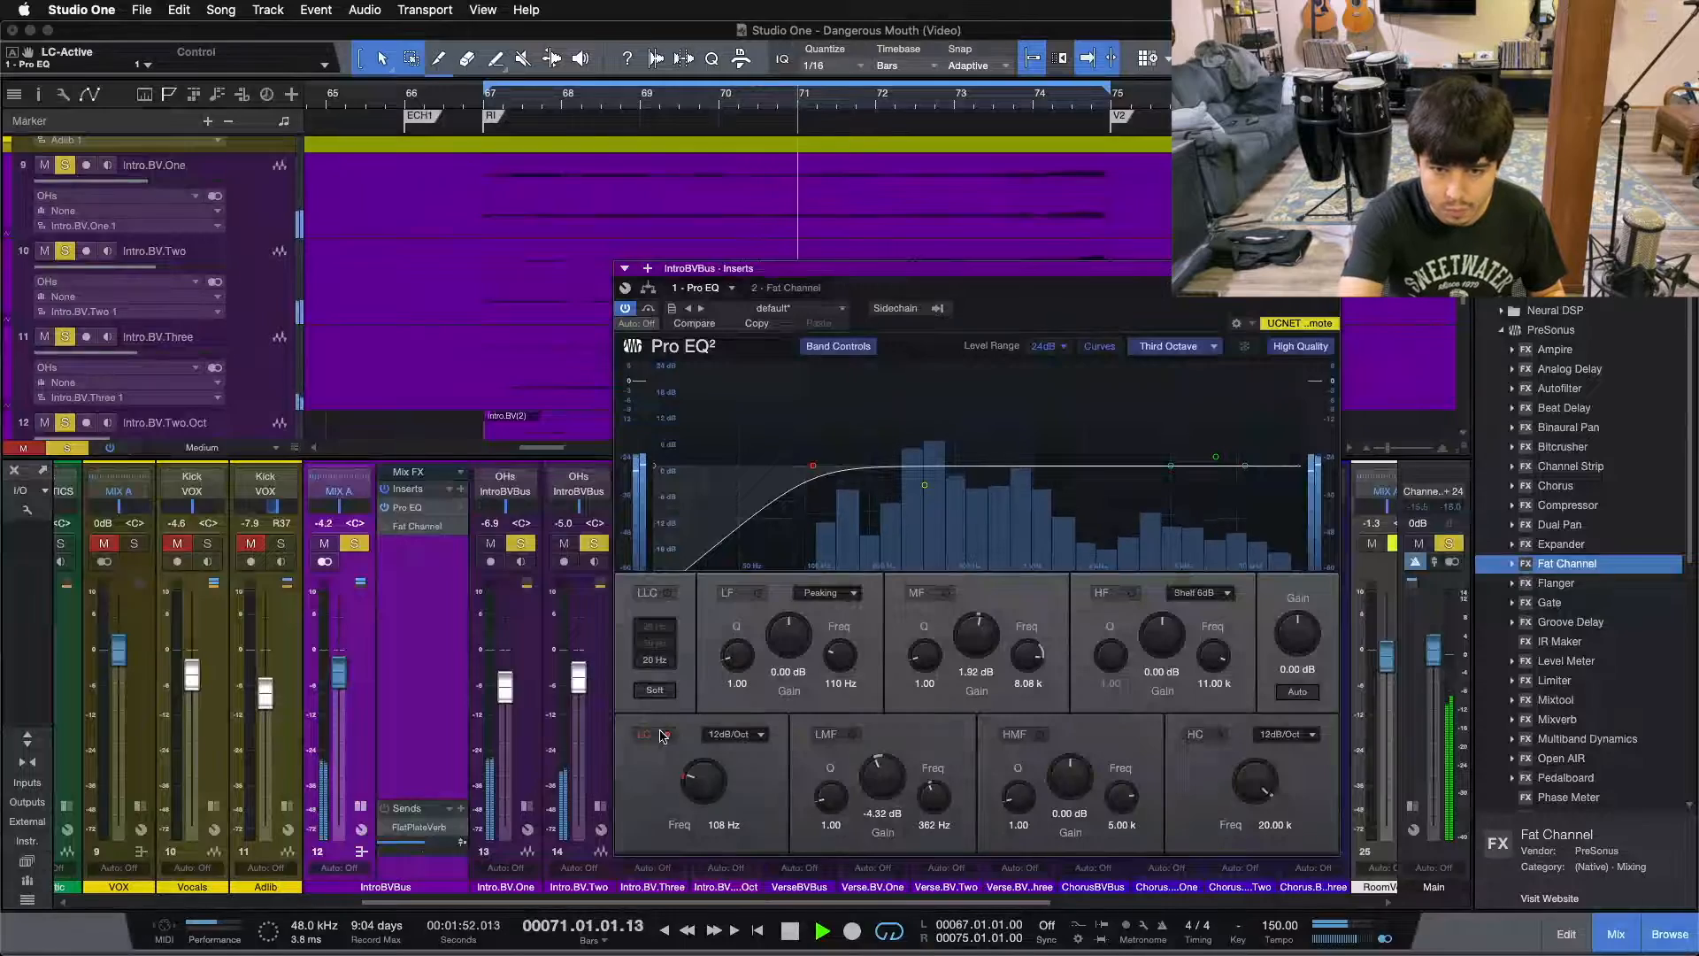
key("space")
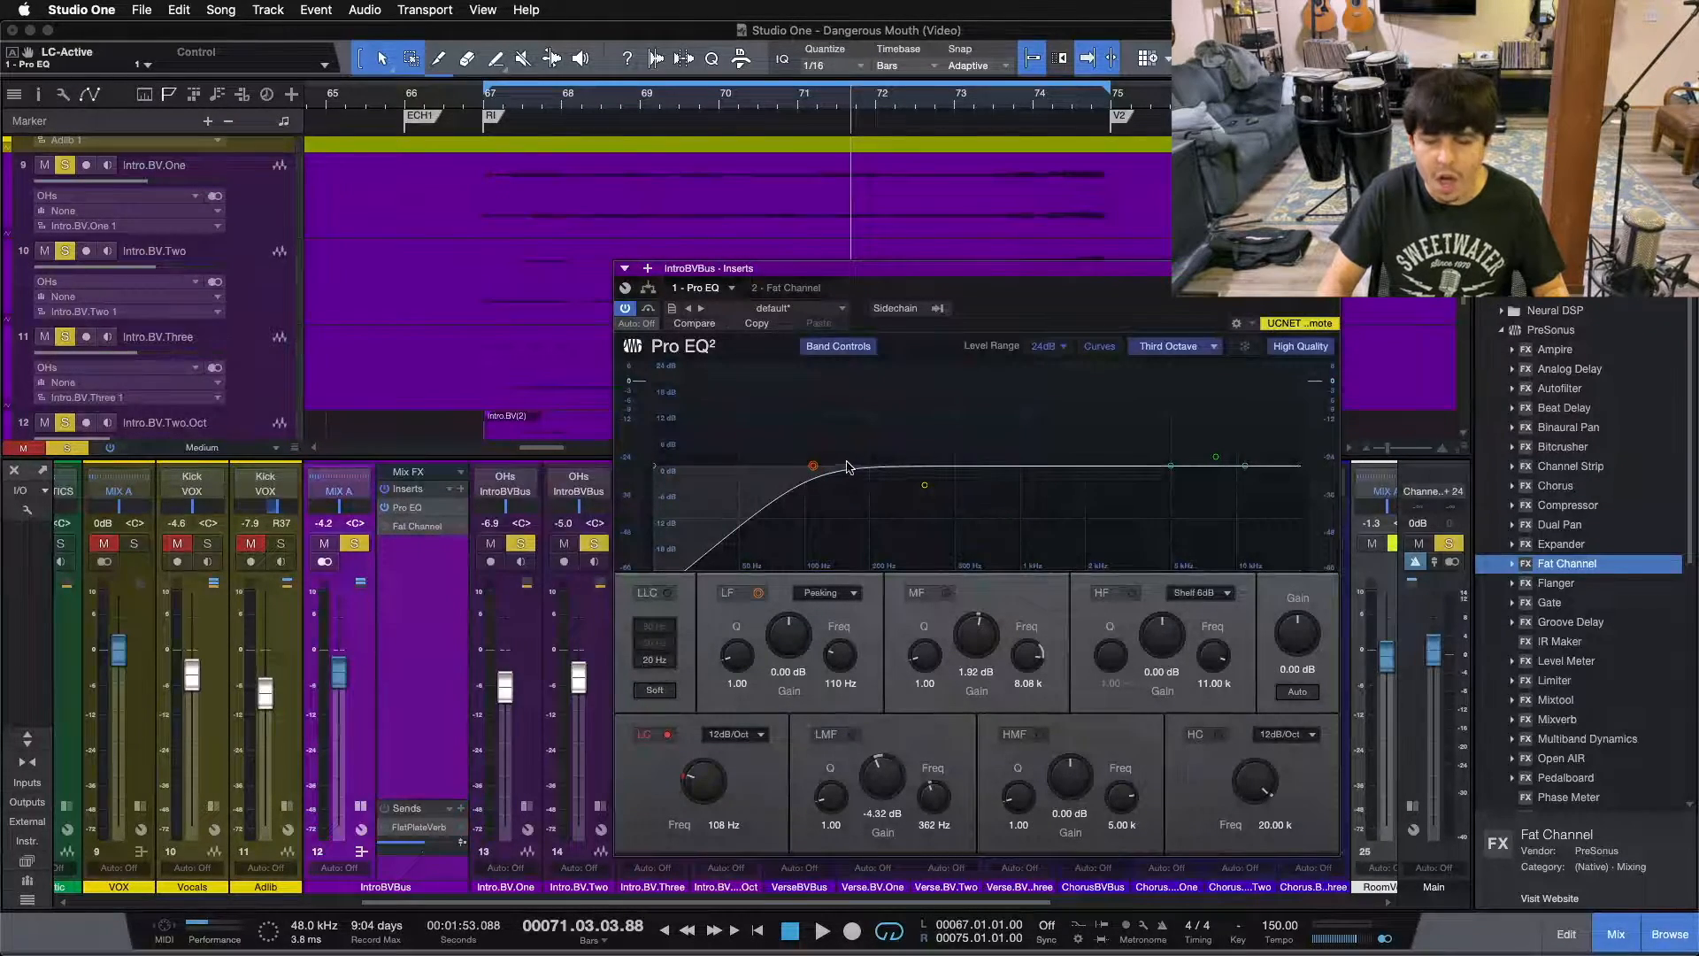
Reopen the Pro EQ of the IntroBVBus, play from bar 67, and turn on the LMF band
left_click_drag(1004, 307, 1164, 287)
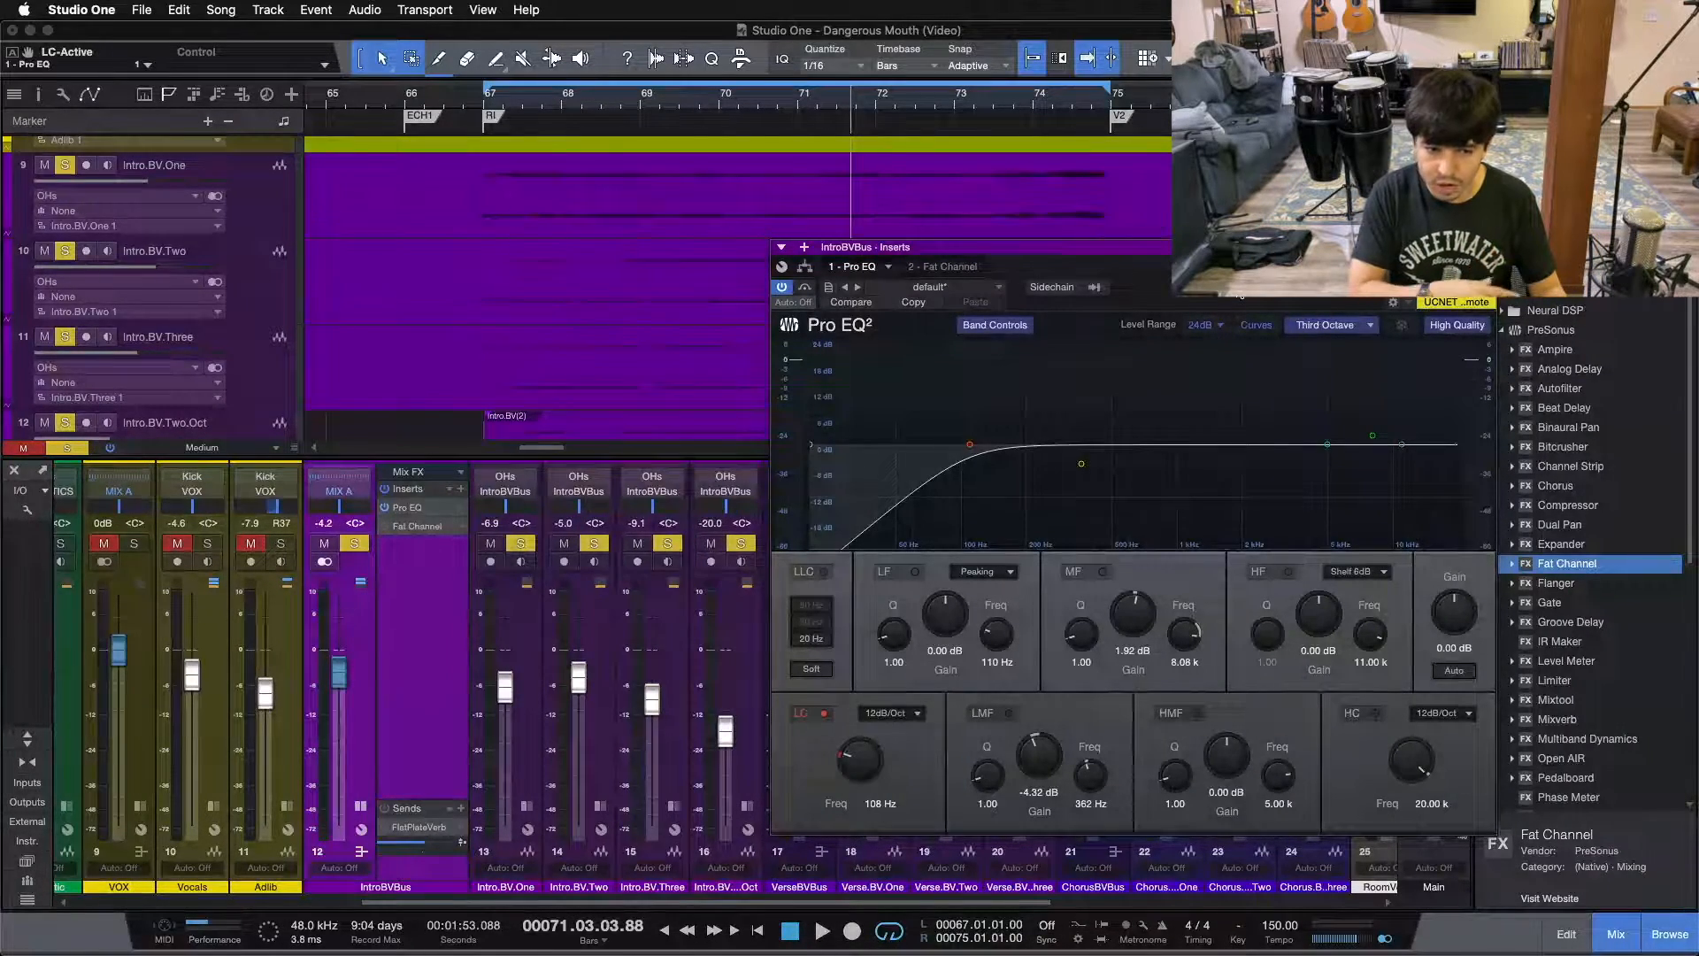
left_click(525, 650)
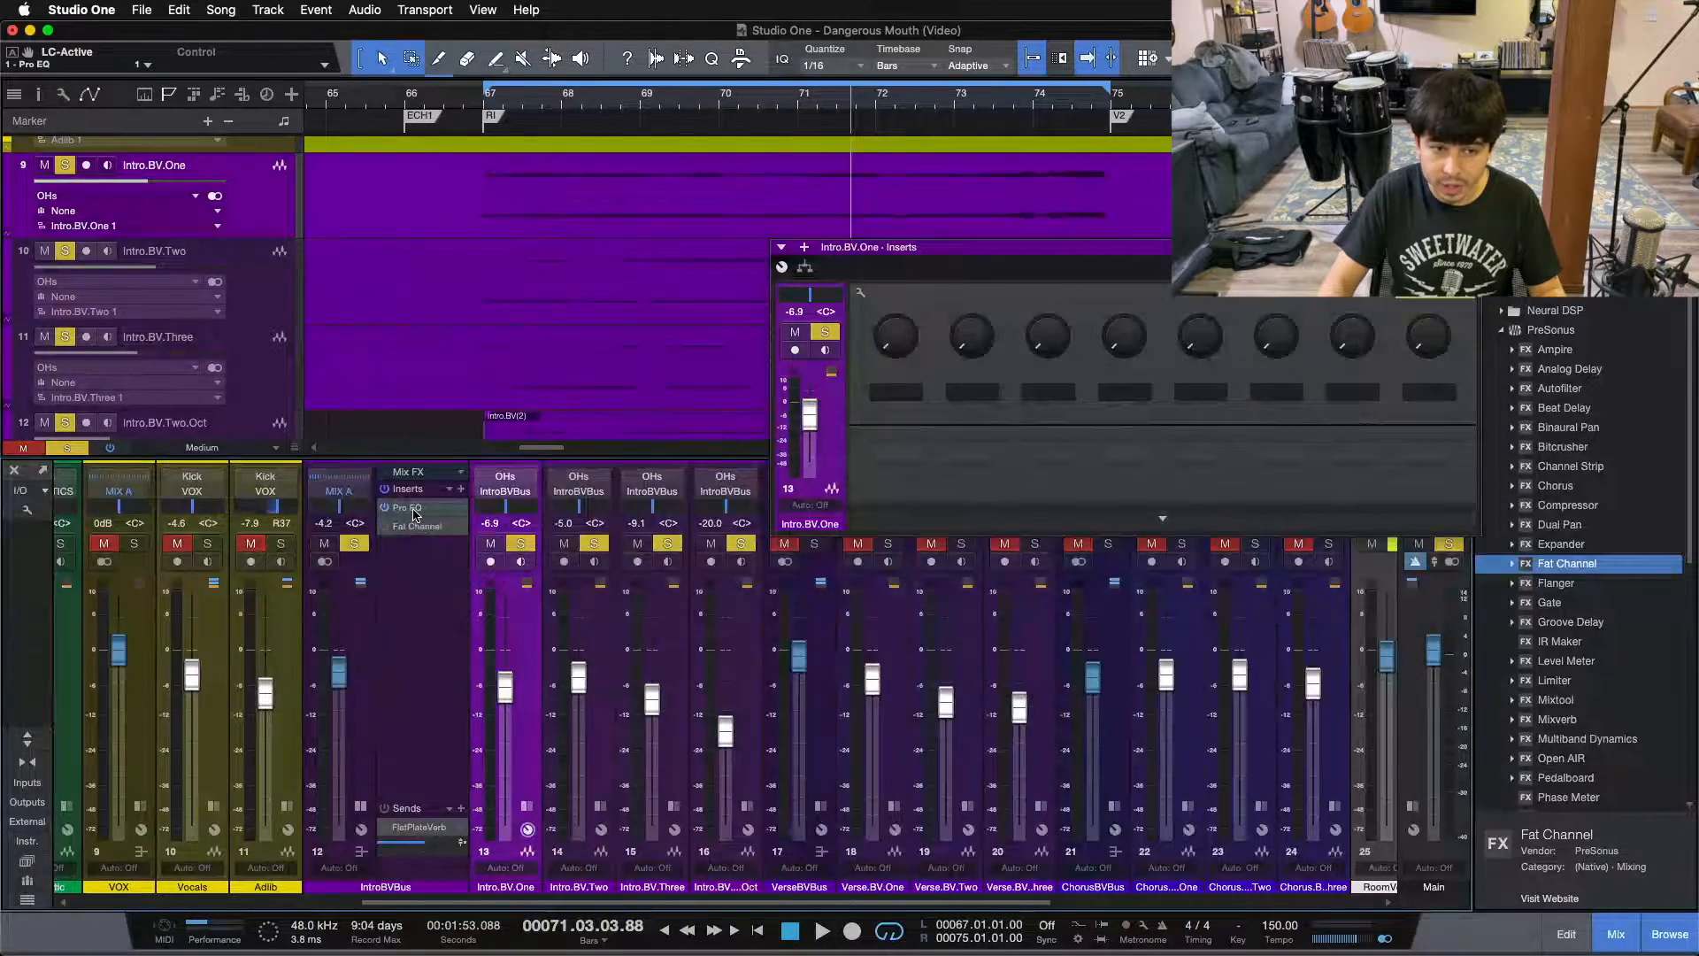
left_click(409, 508)
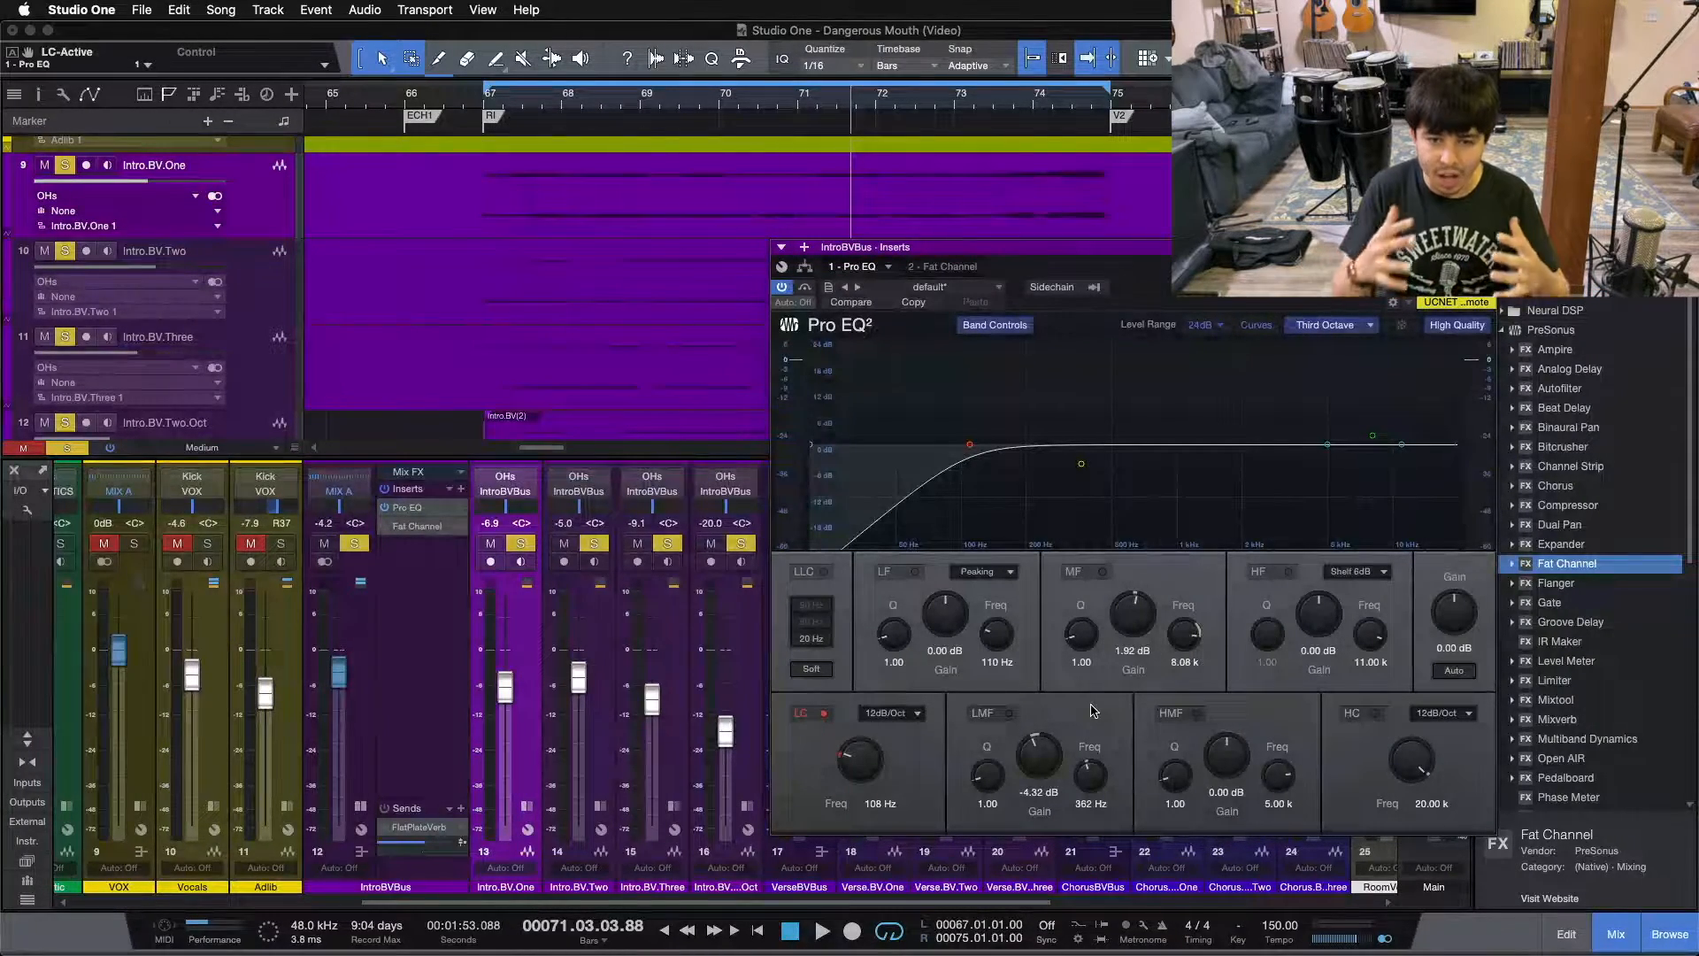
key("KP_1")
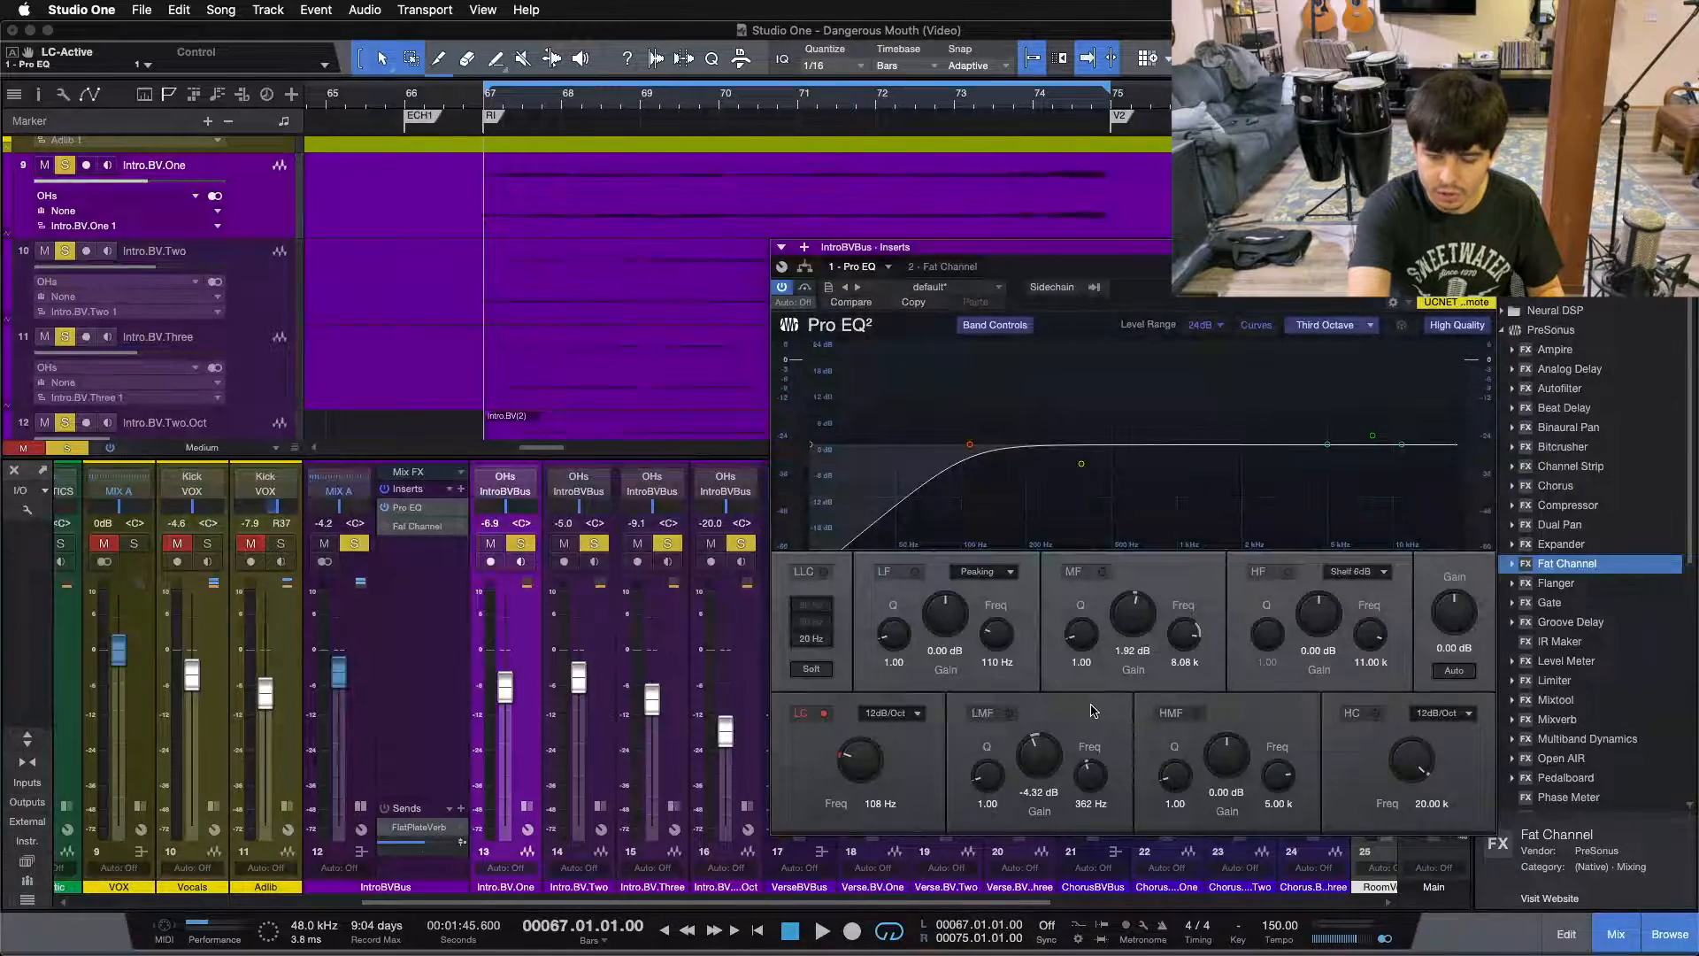
key("space")
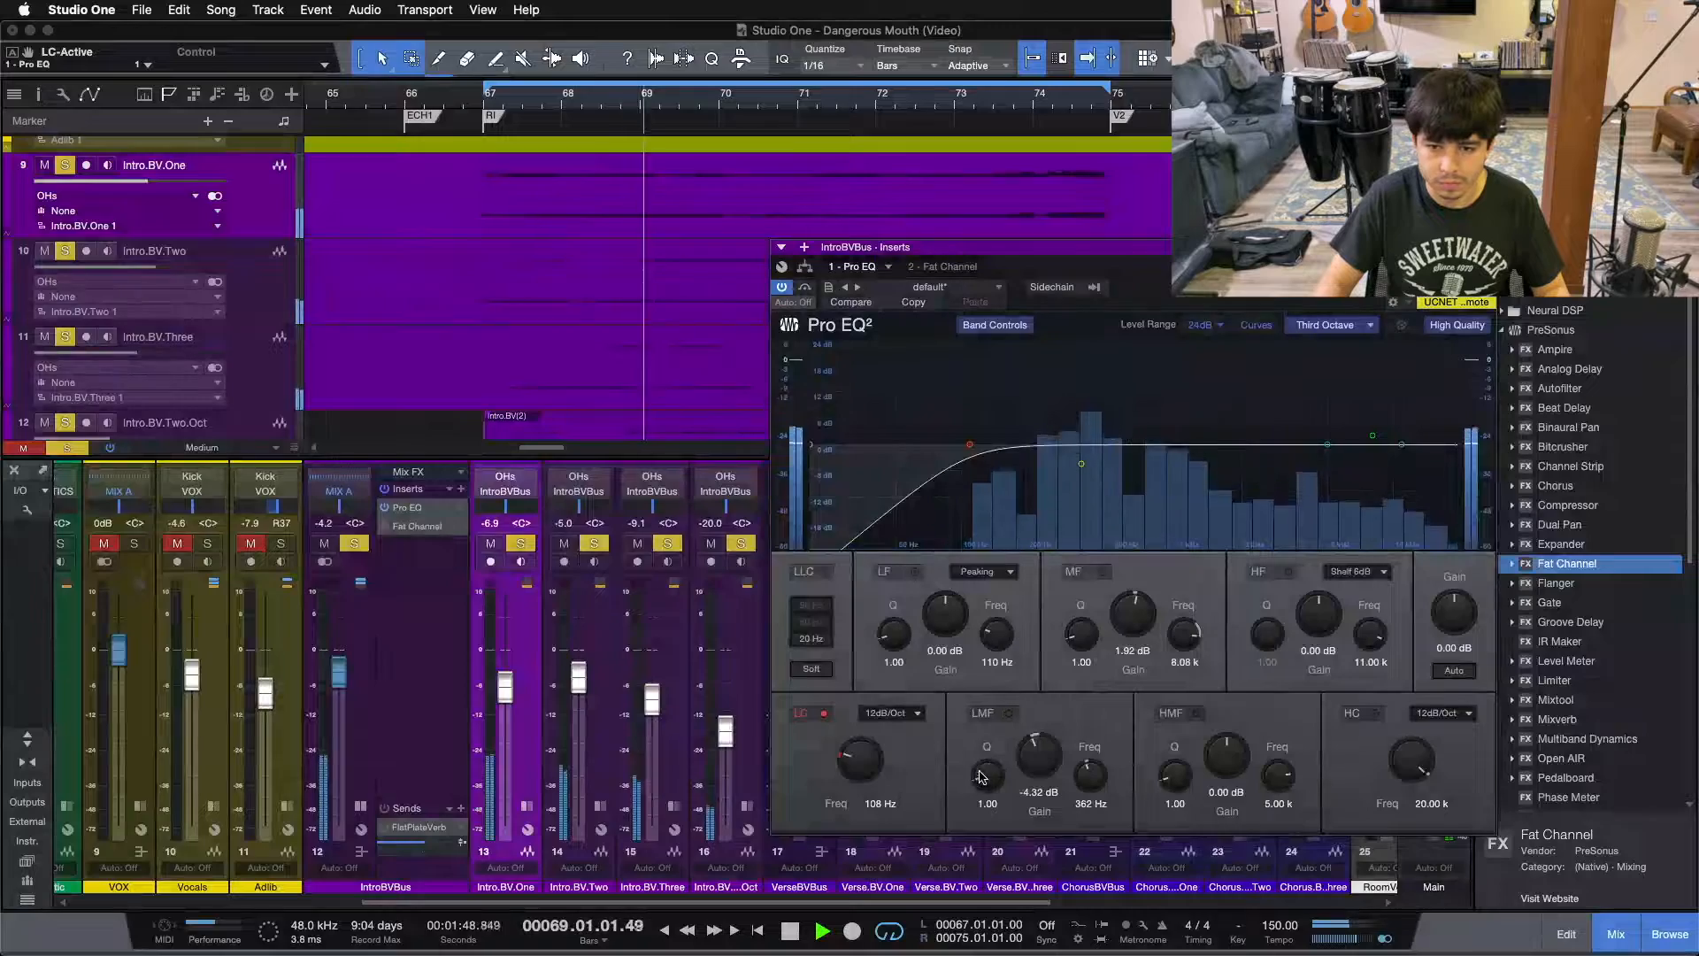
left_click(995, 714)
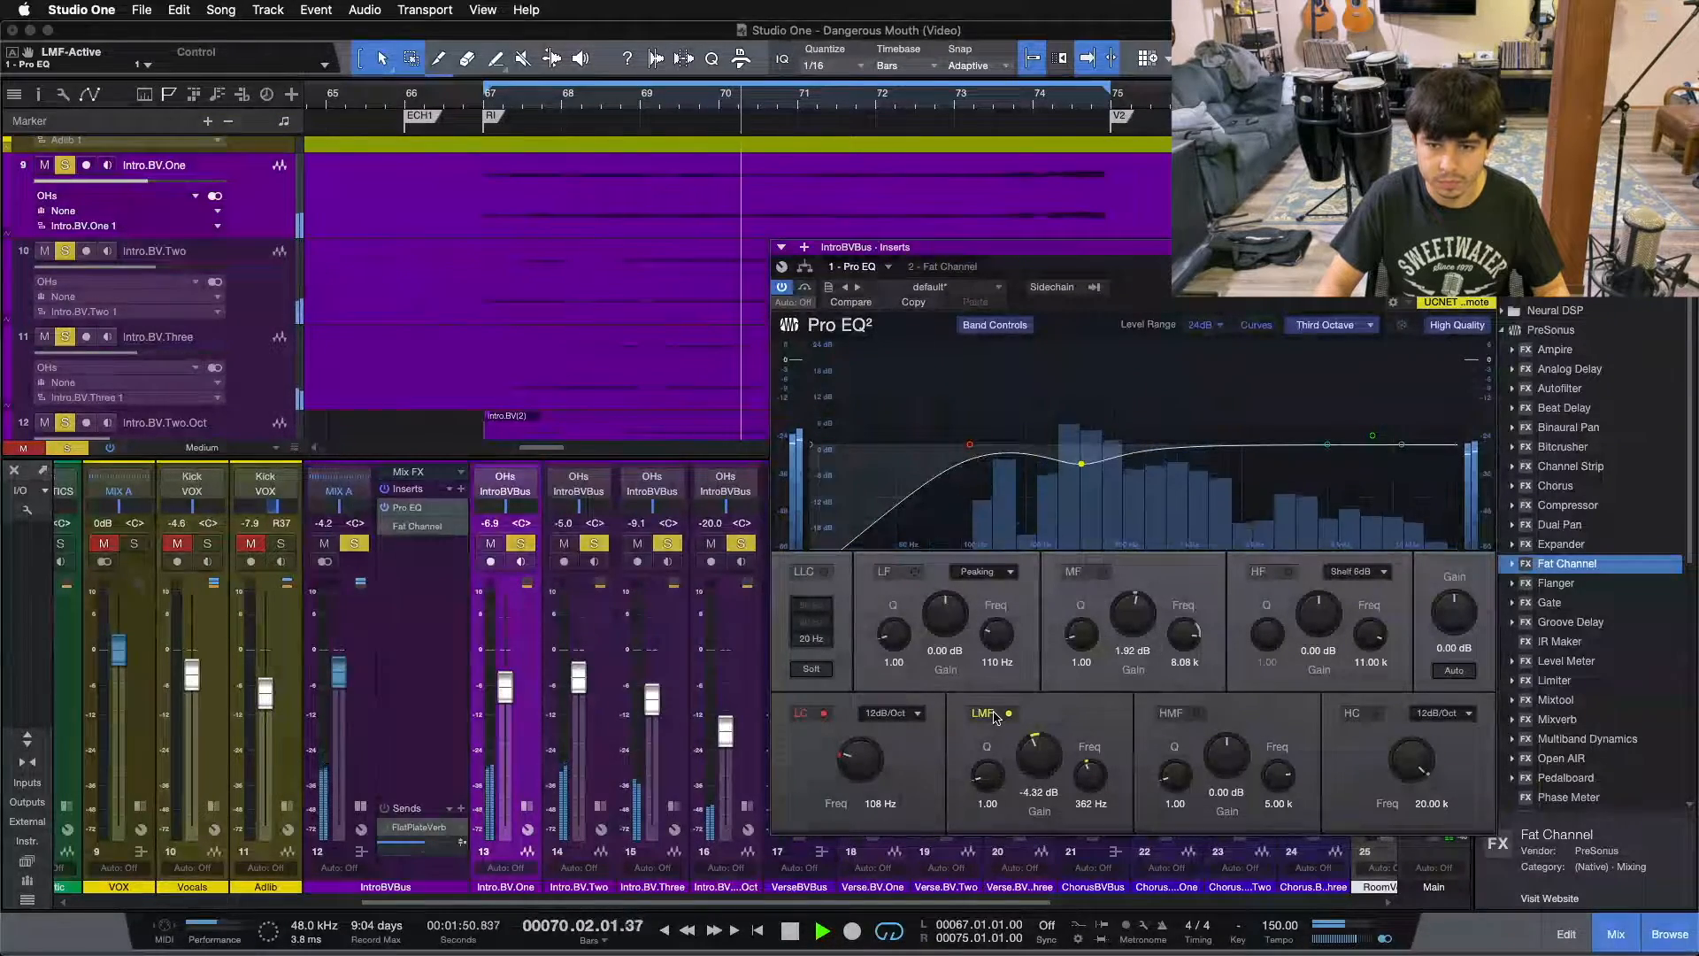
Try an LMF gain boost of 11.28 dB, undo it, and compare the sound with the LMF band off and on
left_click_drag(1039, 760, 1032, 696)
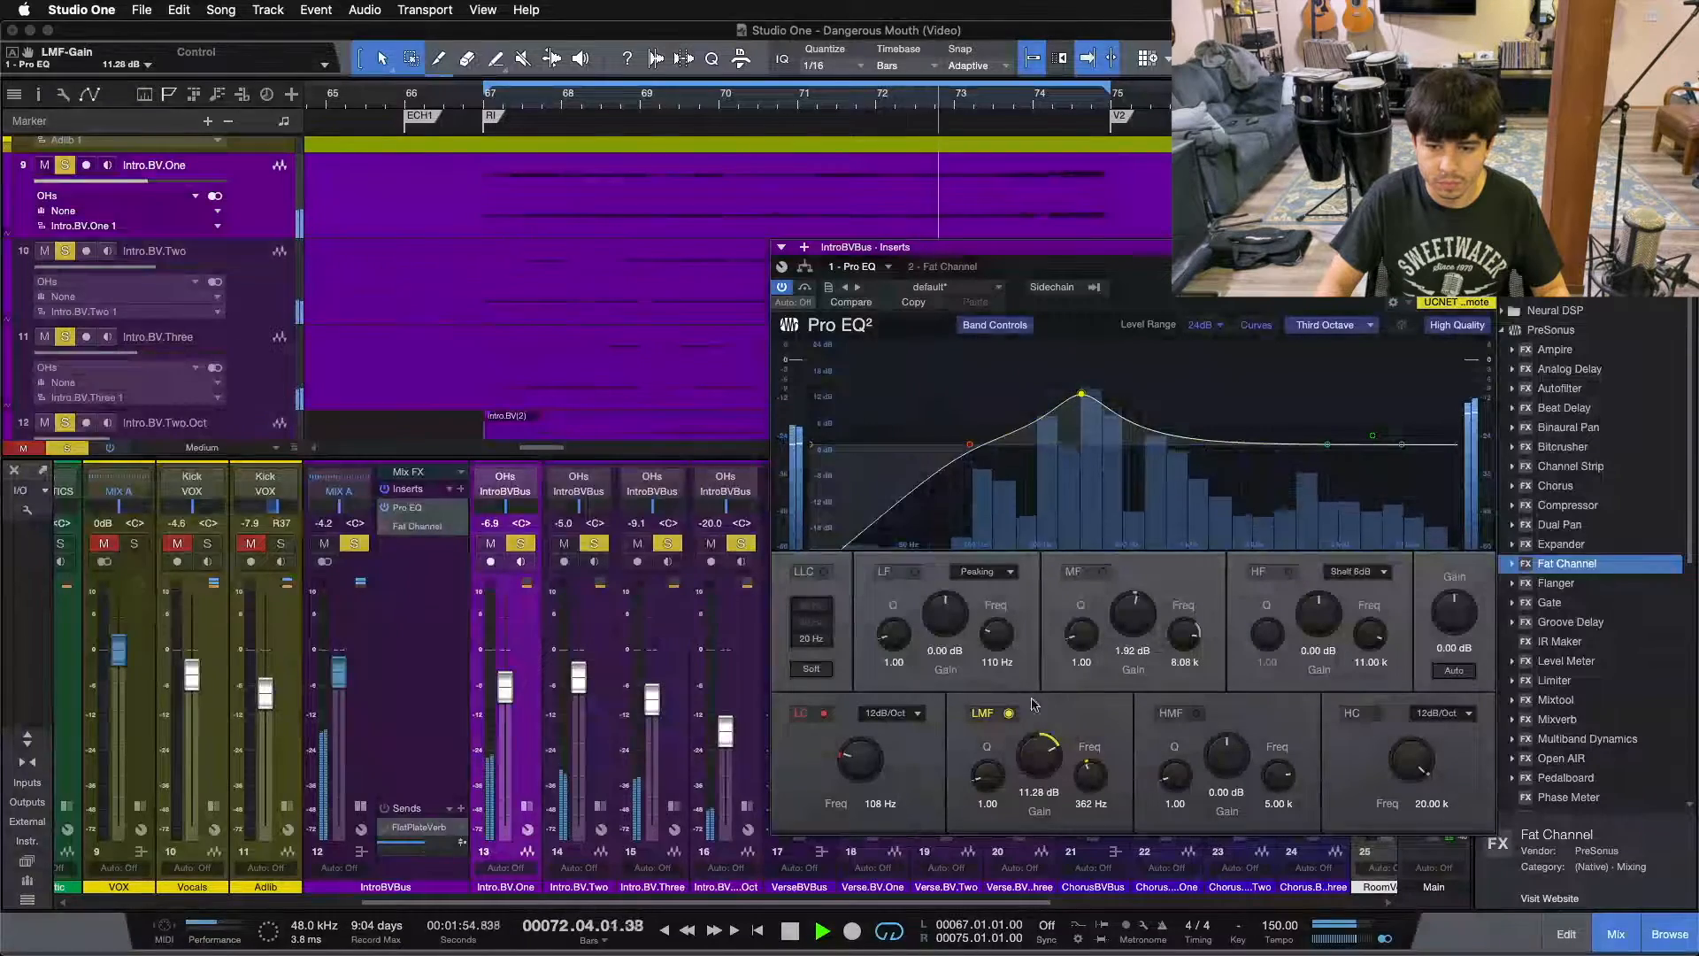
key("super+z")
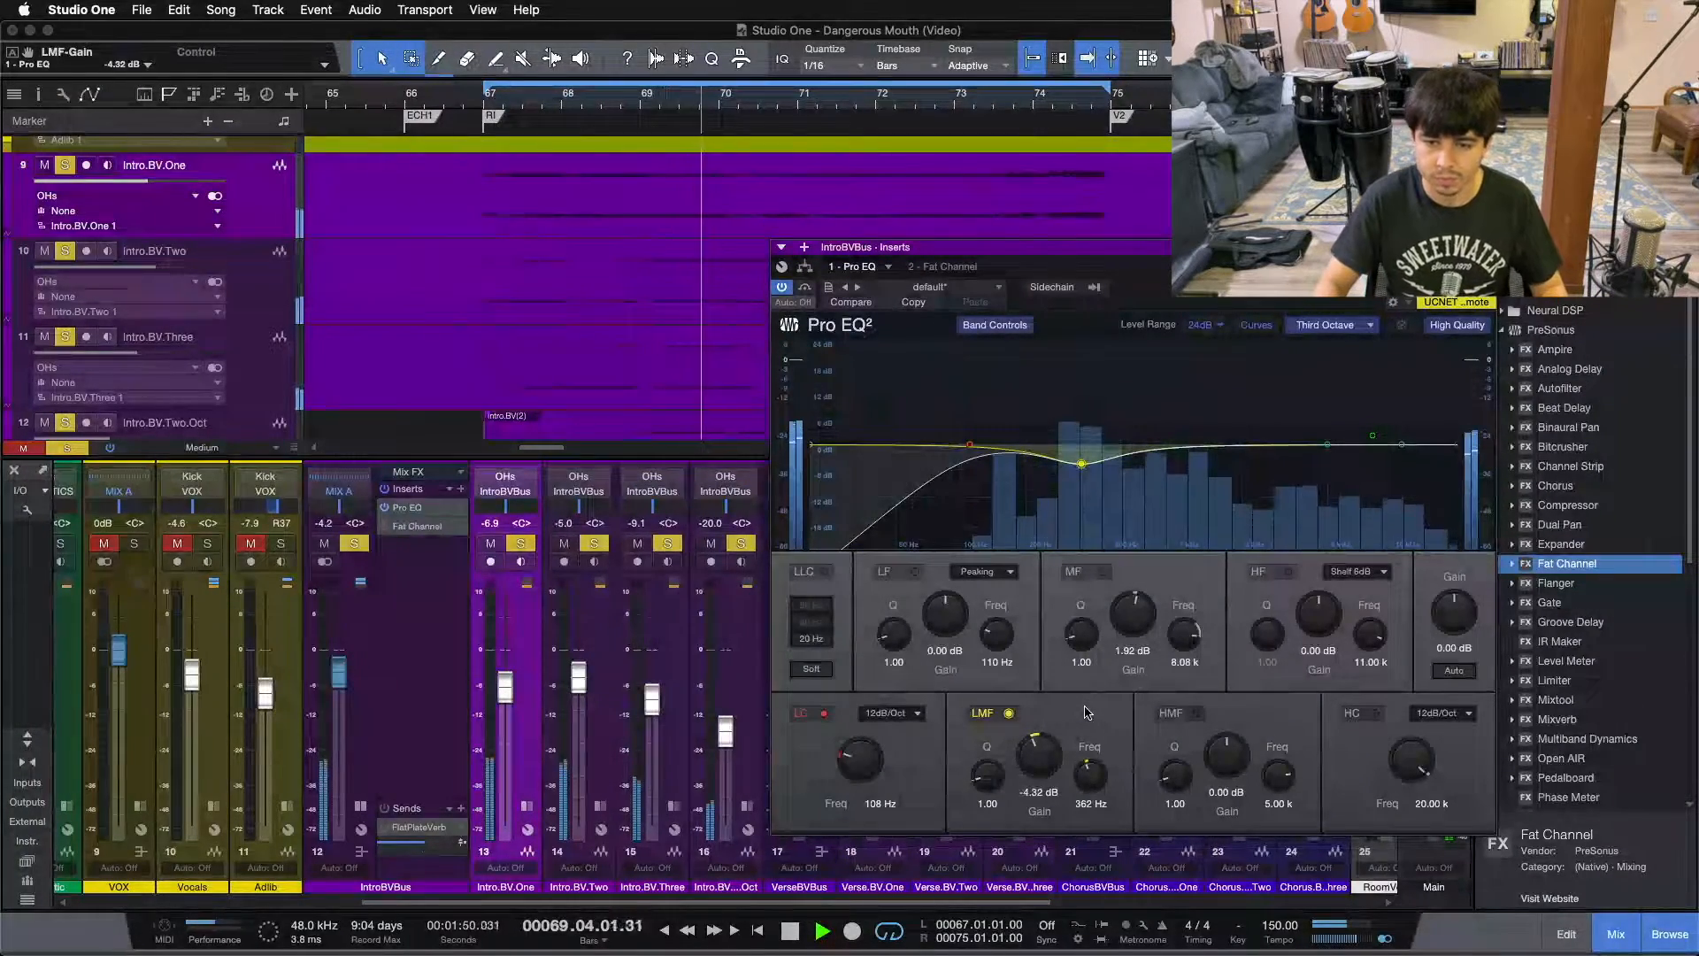
left_click(1004, 715)
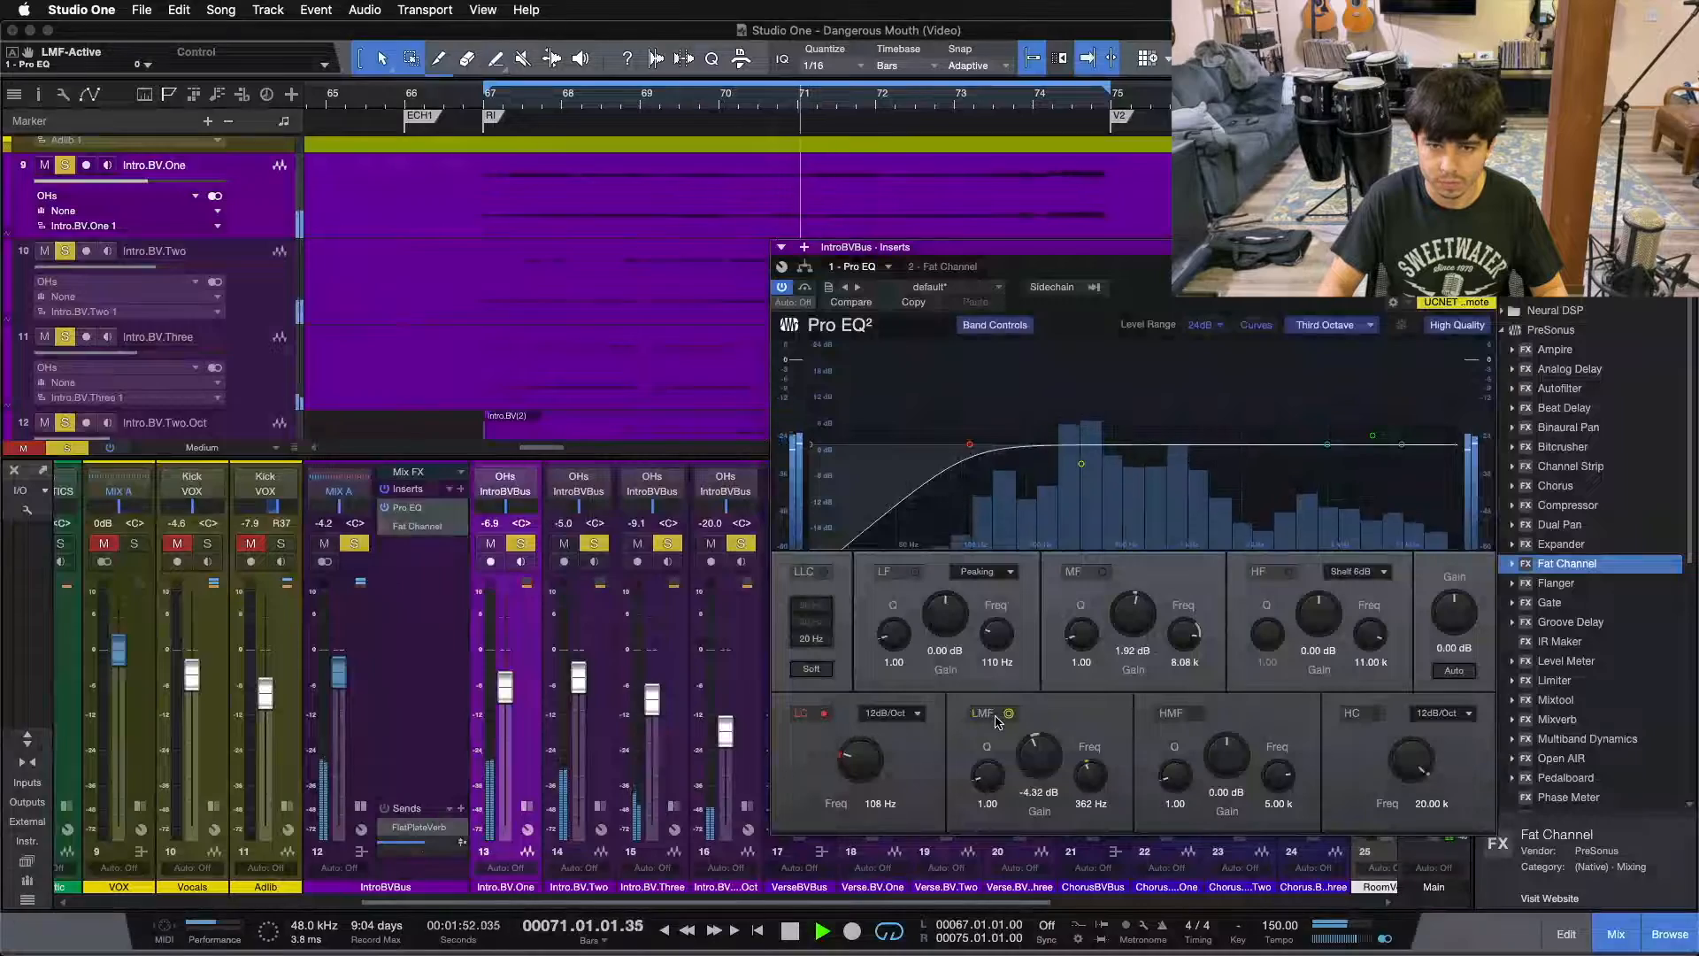
left_click(998, 718)
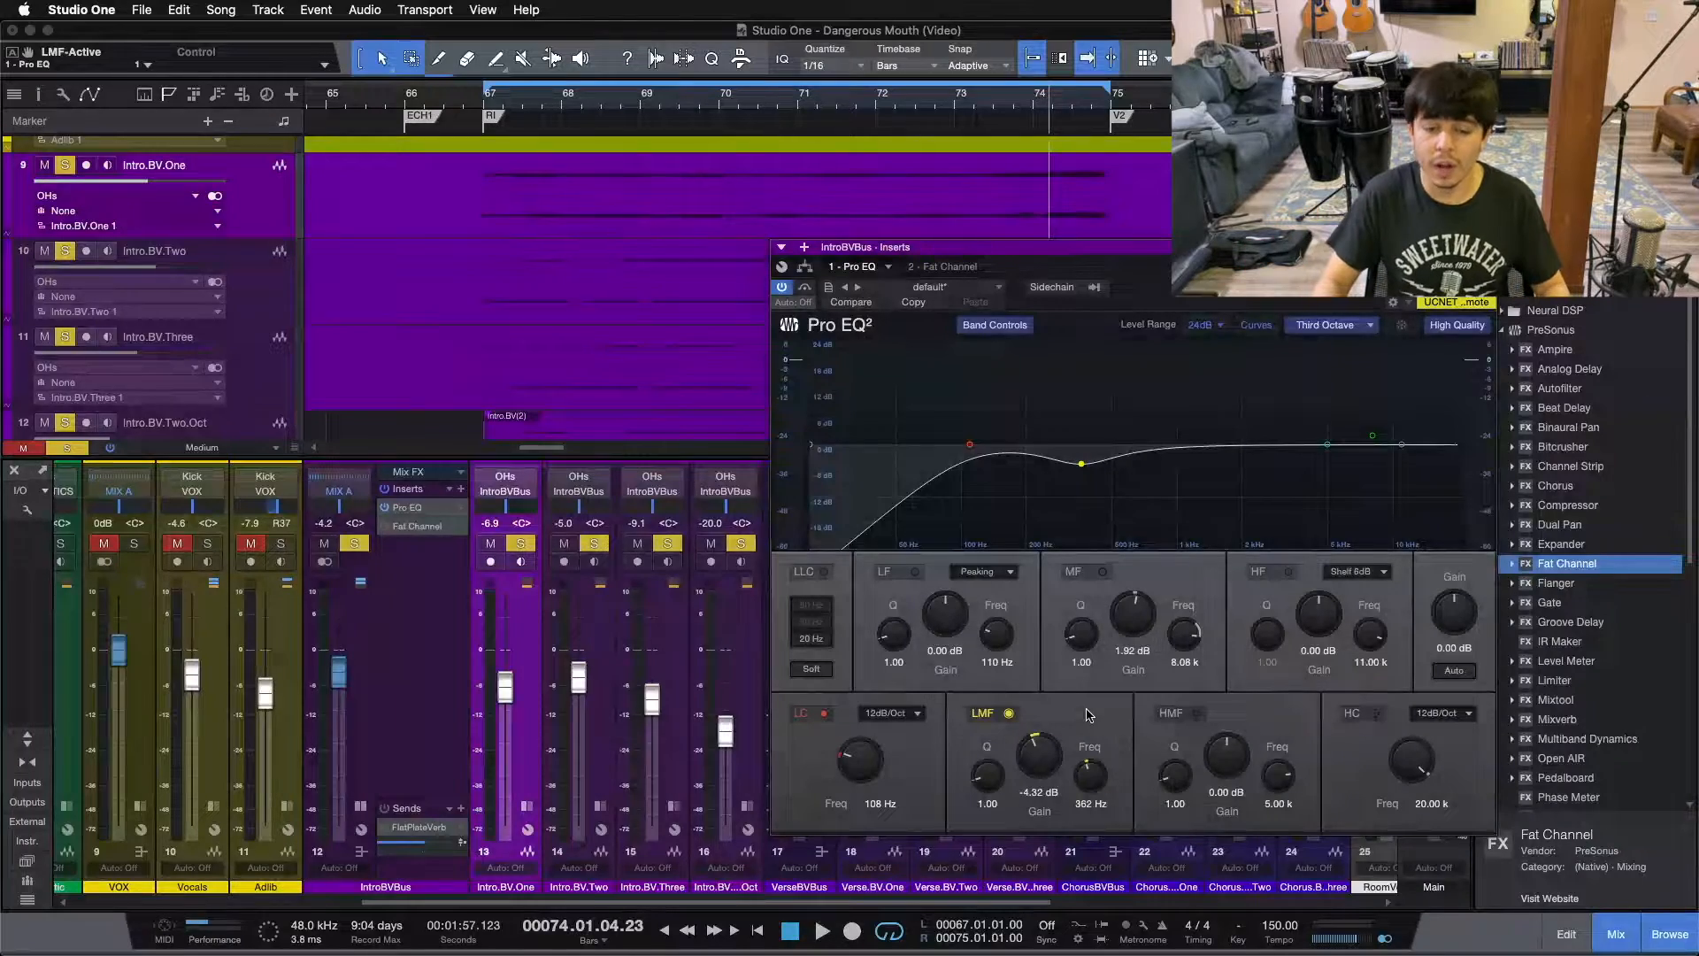
Examine the Pro EQ settings on the ACOUSTICS channel, and return to the Pro EQ of the IntroBVBus
left_click(678, 695)
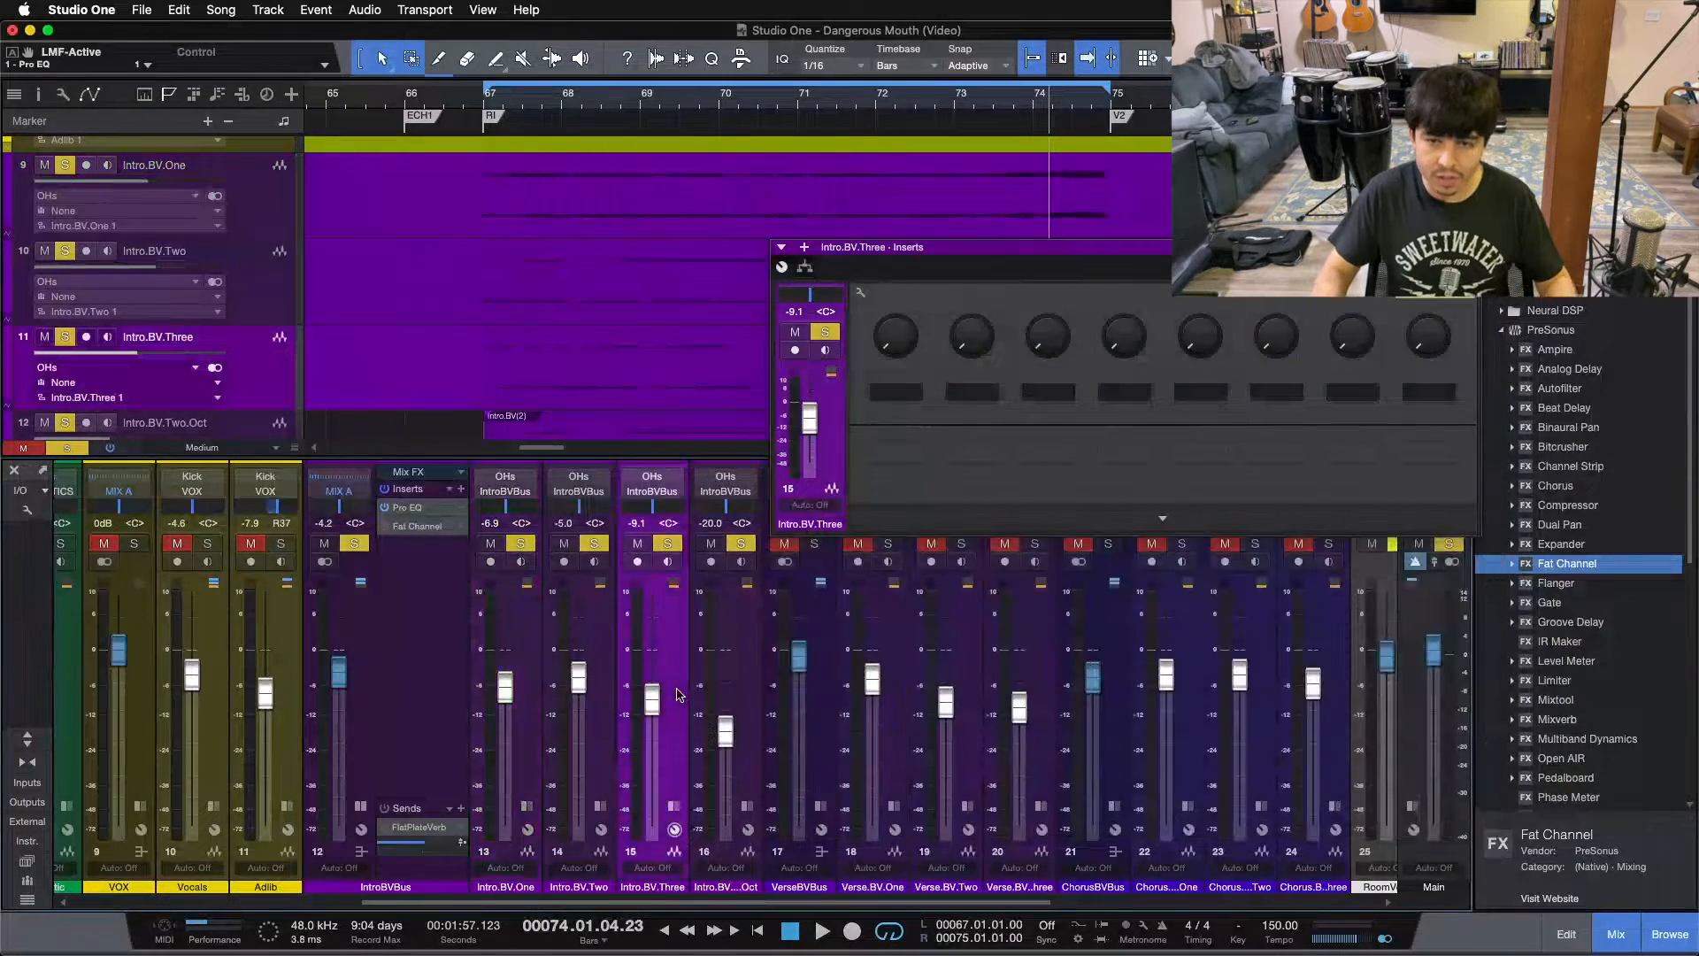
left_click(413, 509)
left_click_drag(713, 901, 427, 901)
left_click(529, 741)
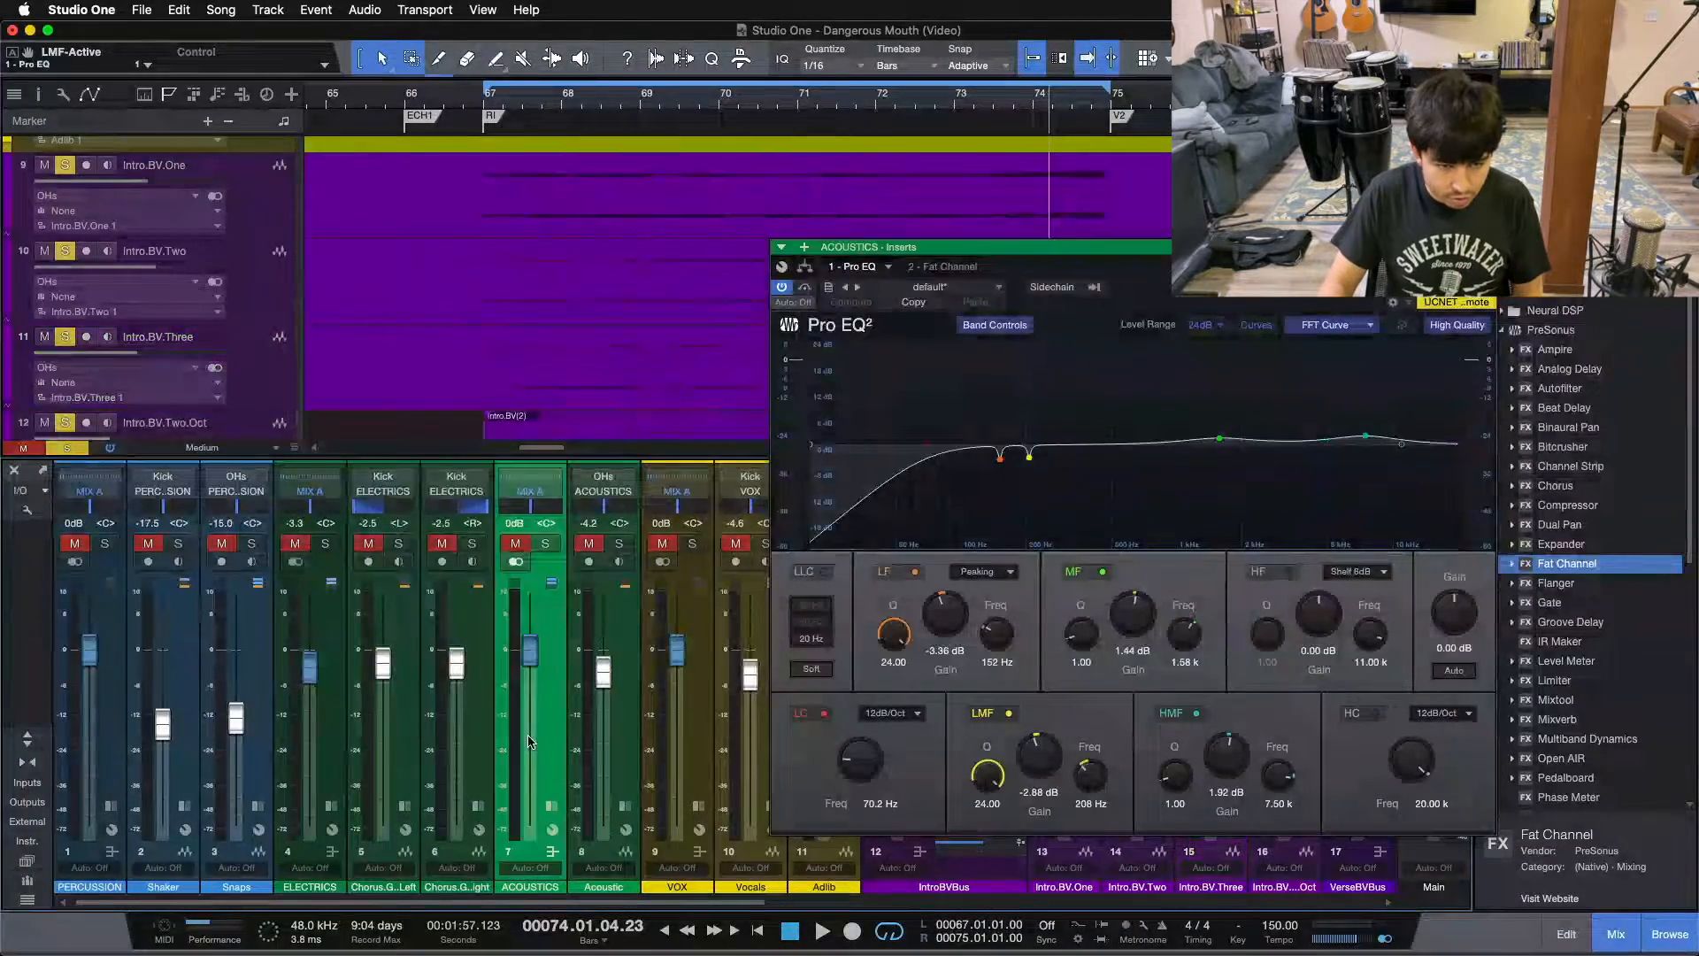
left_click_drag(424, 902, 672, 898)
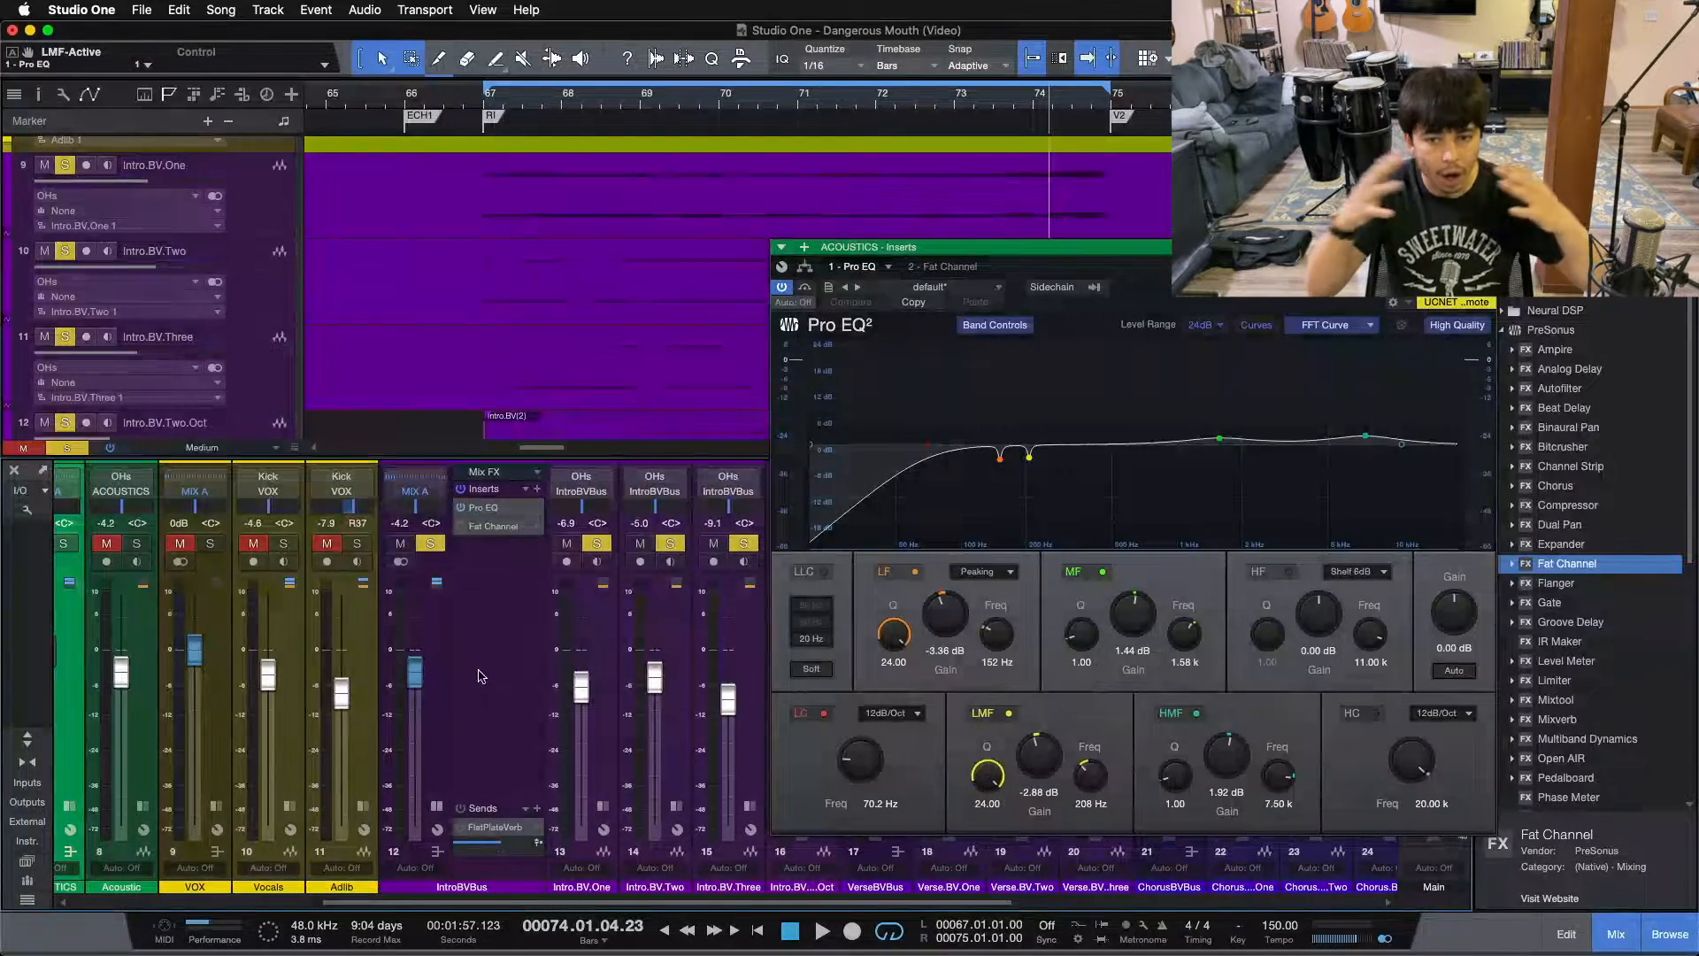
left_click(489, 510)
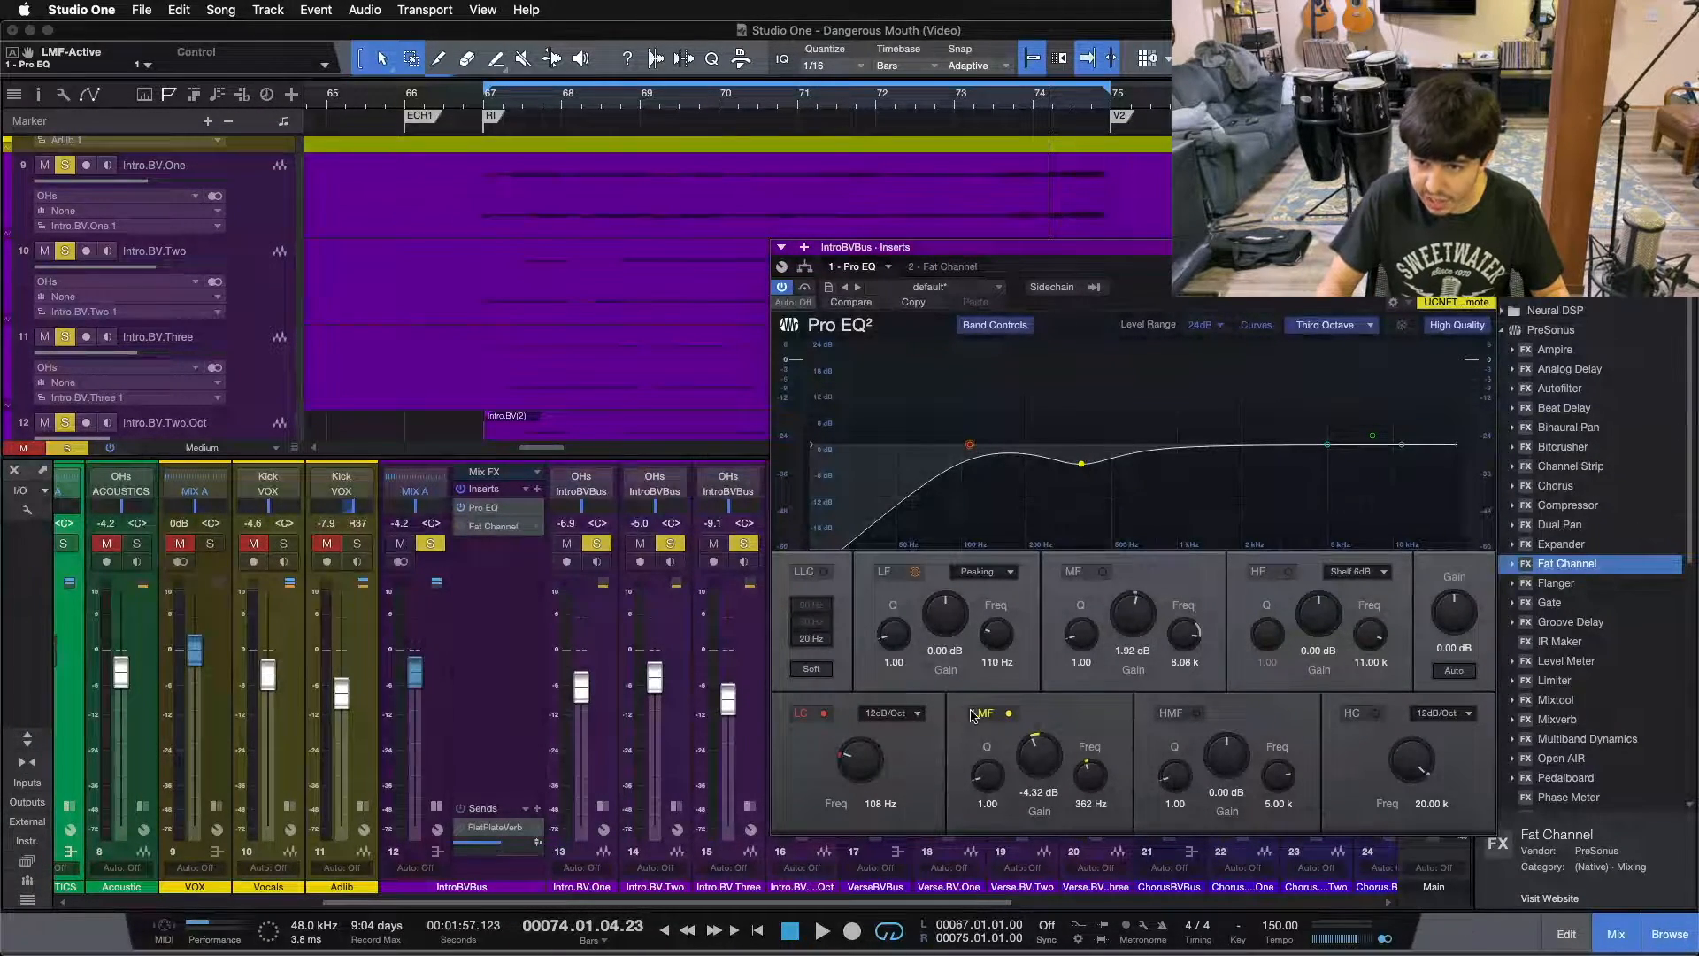
Turn on the MF band, reposition the EQ window, and return the playhead to bar 67
left_click(1103, 572)
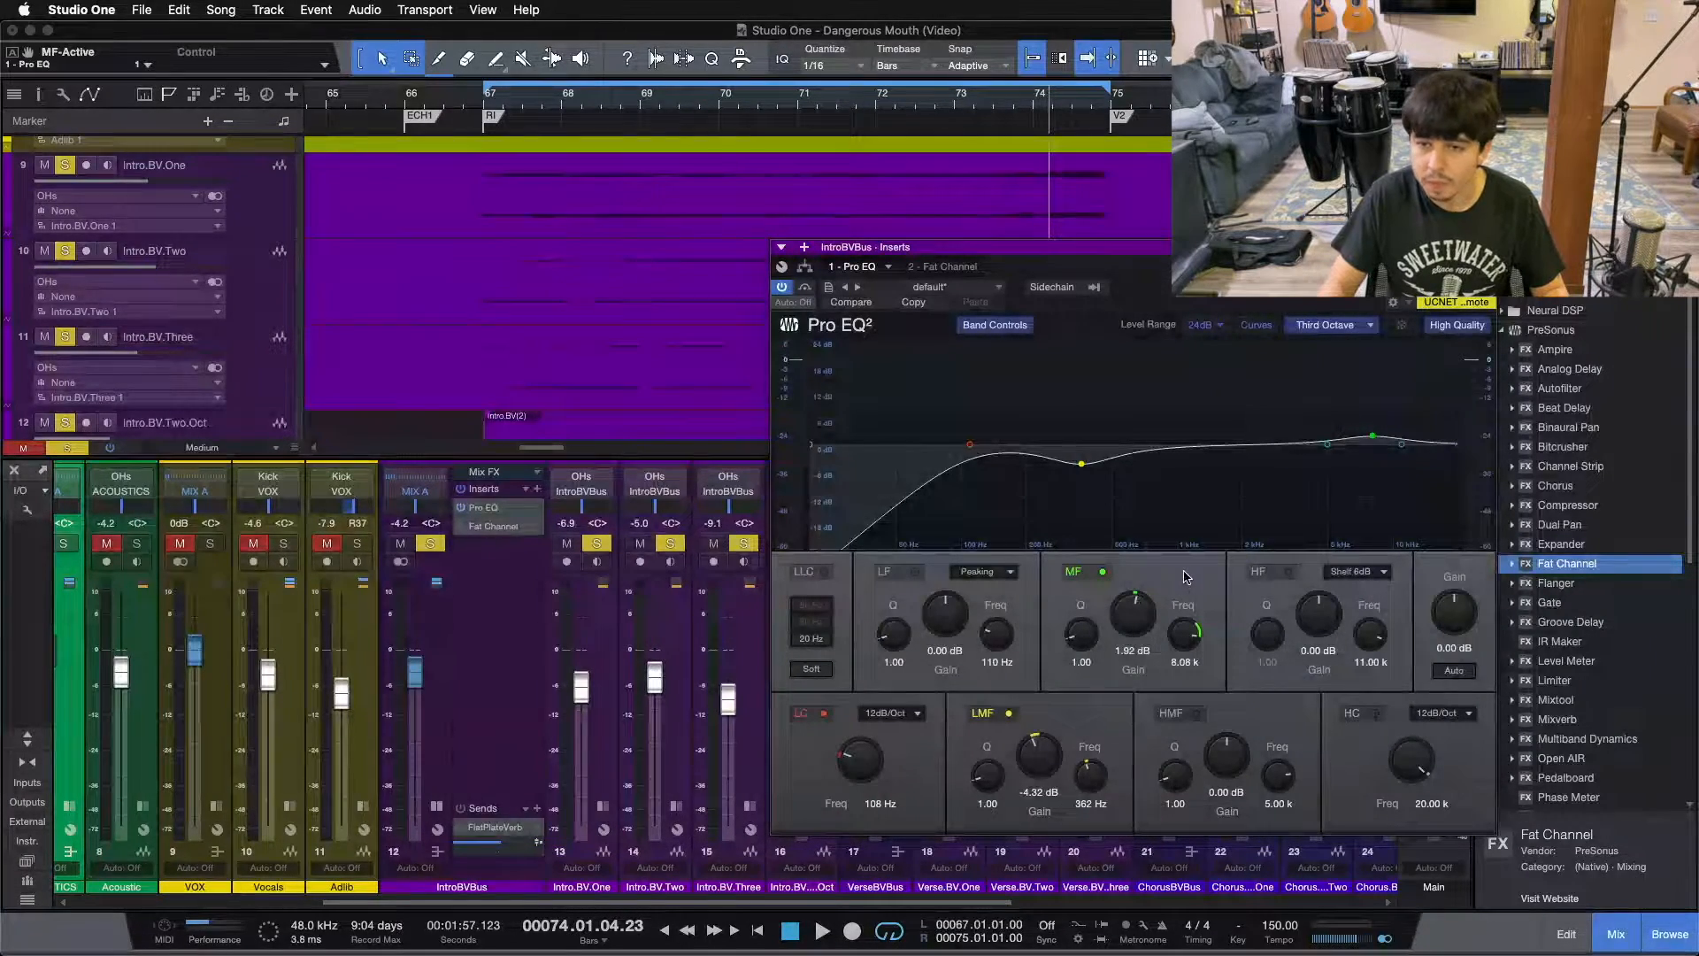
left_click_drag(1227, 300, 1313, 351)
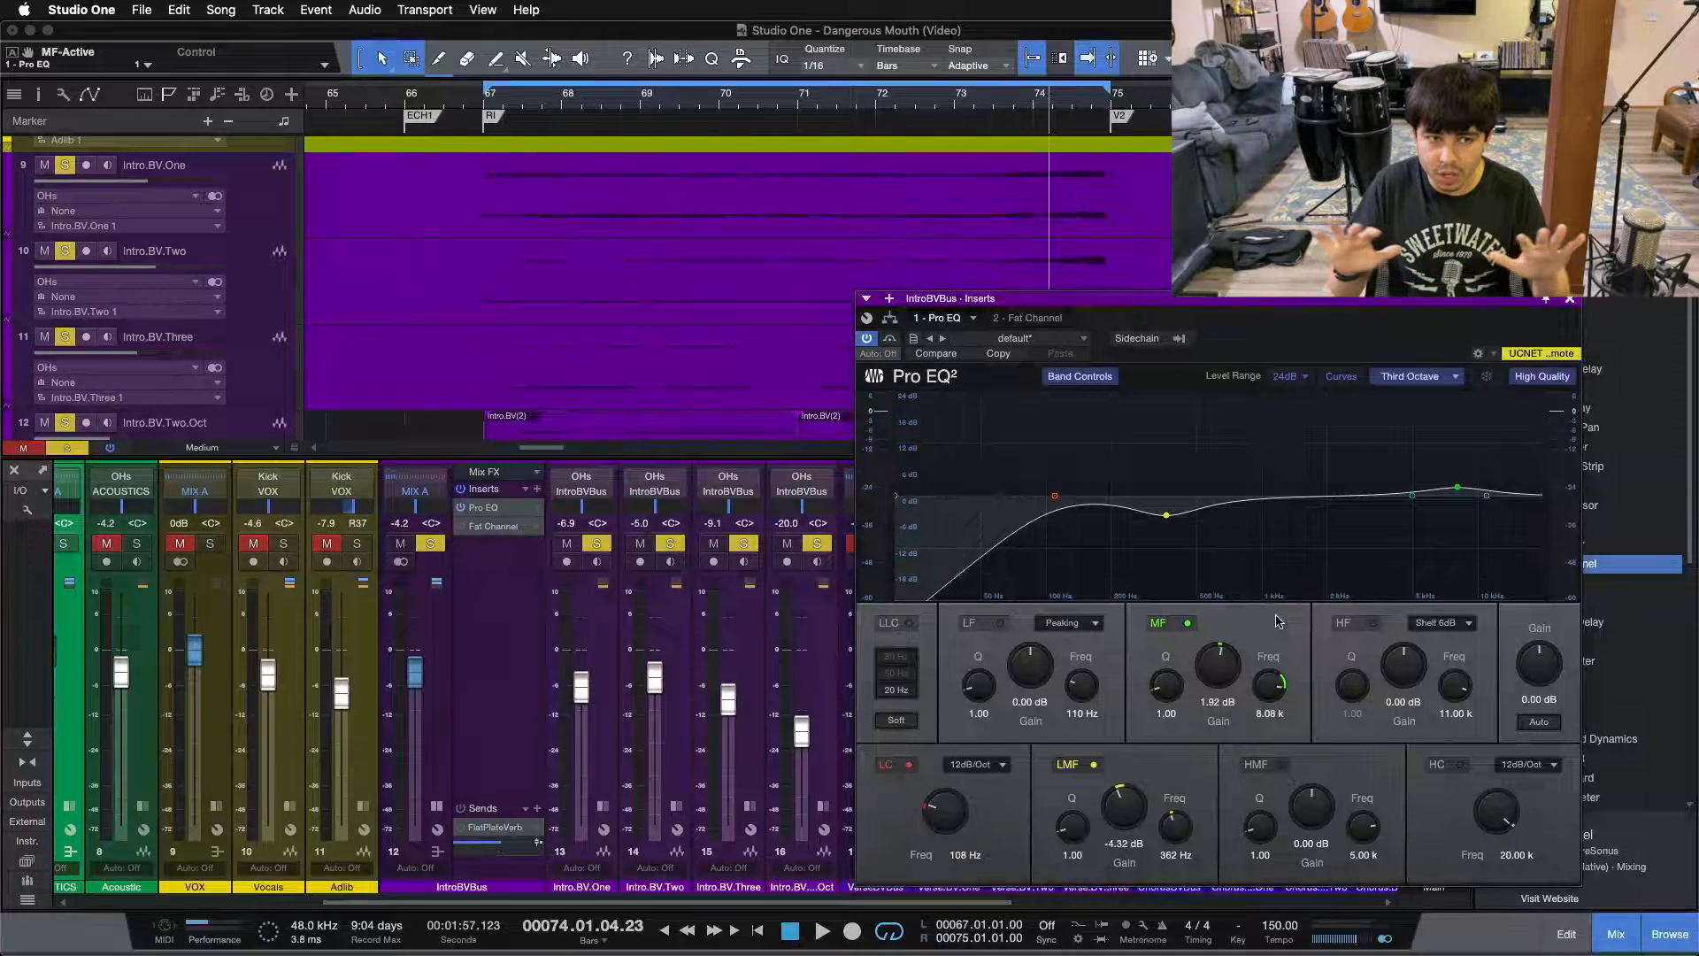
key("space")
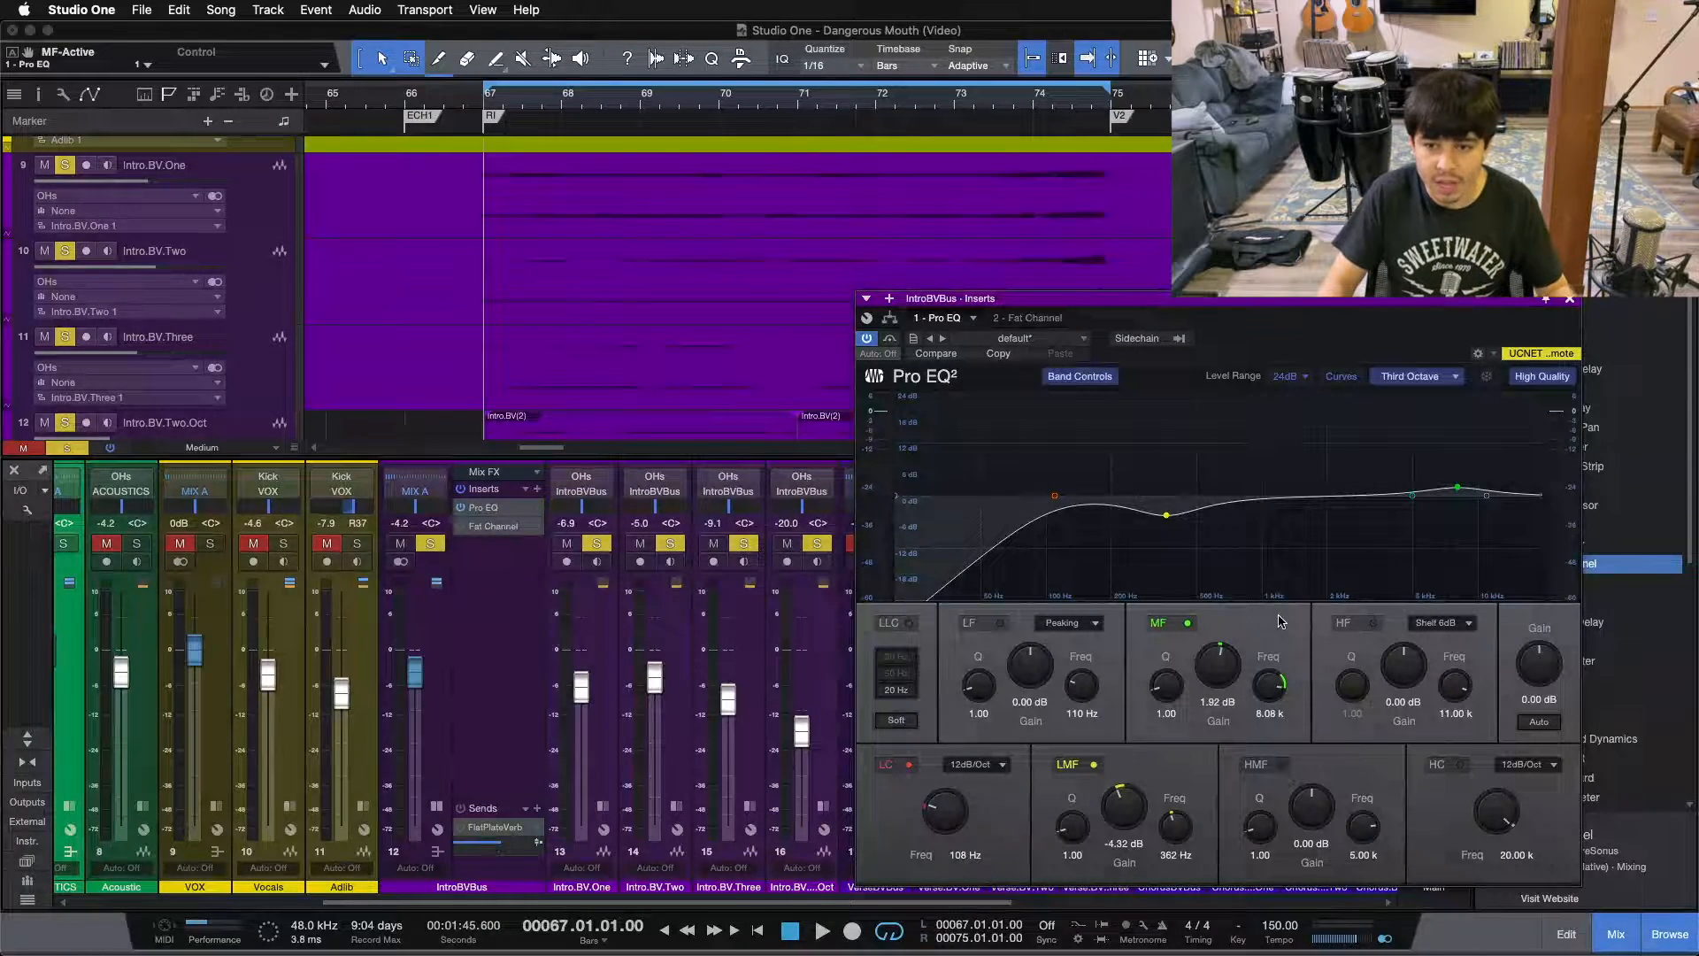
Play the intro backing vocals from bar 67 and compare the sound with the MF band off and on
left_click(1186, 625)
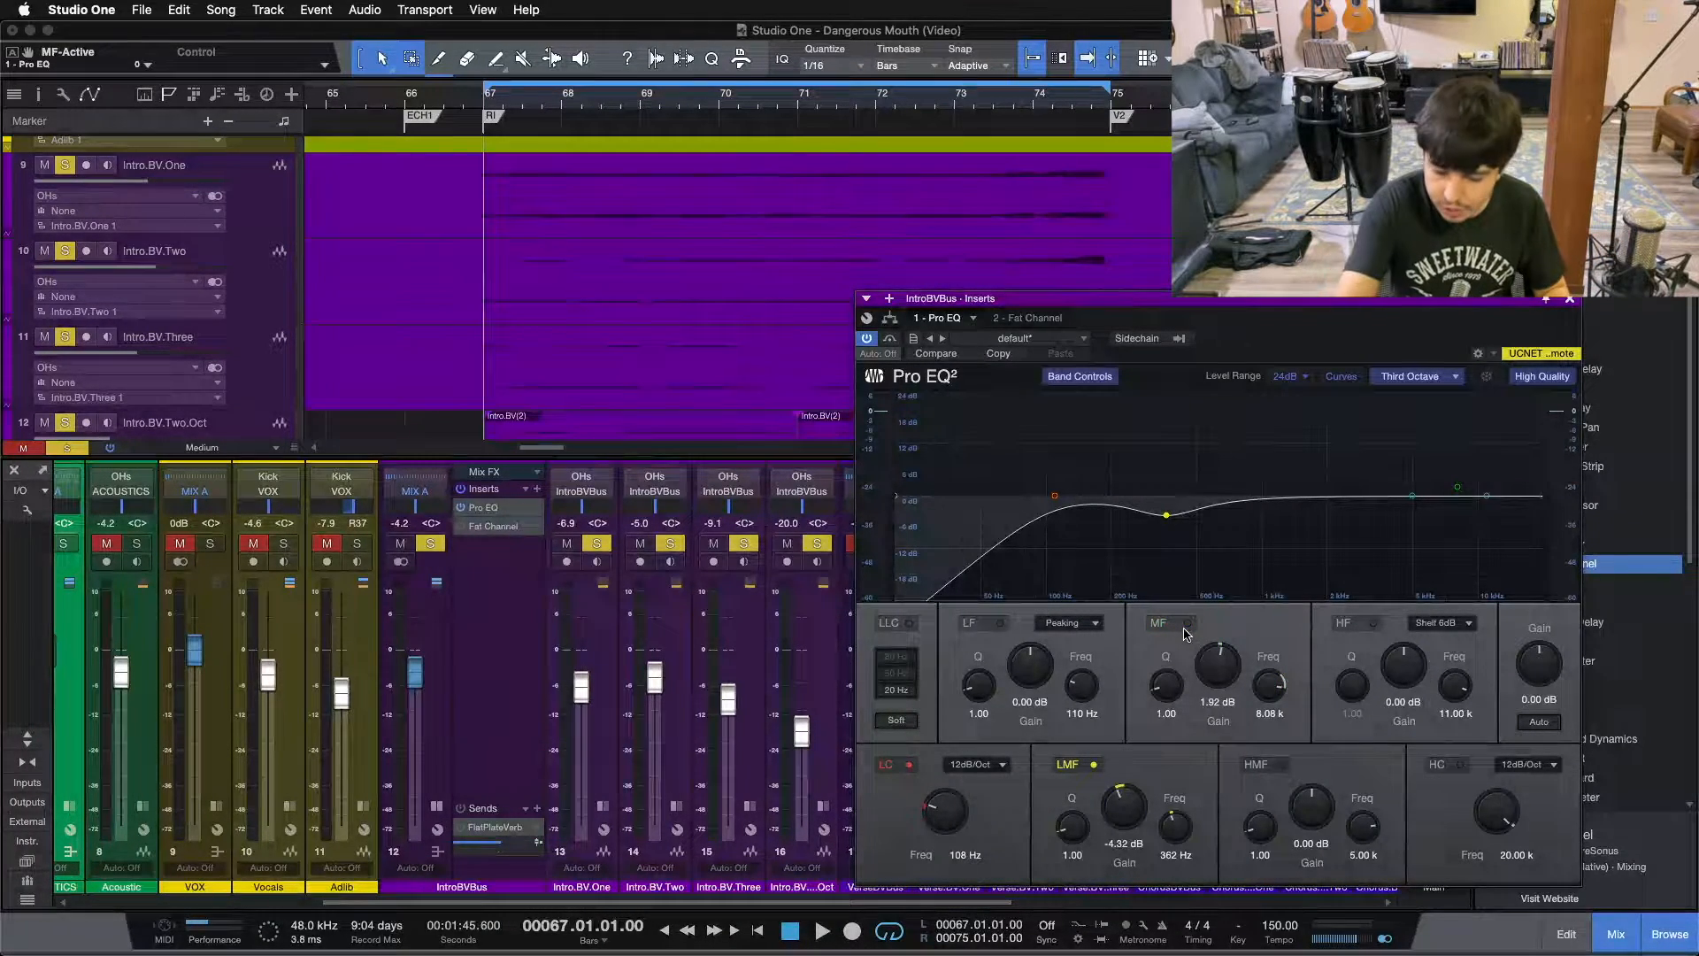
key("space")
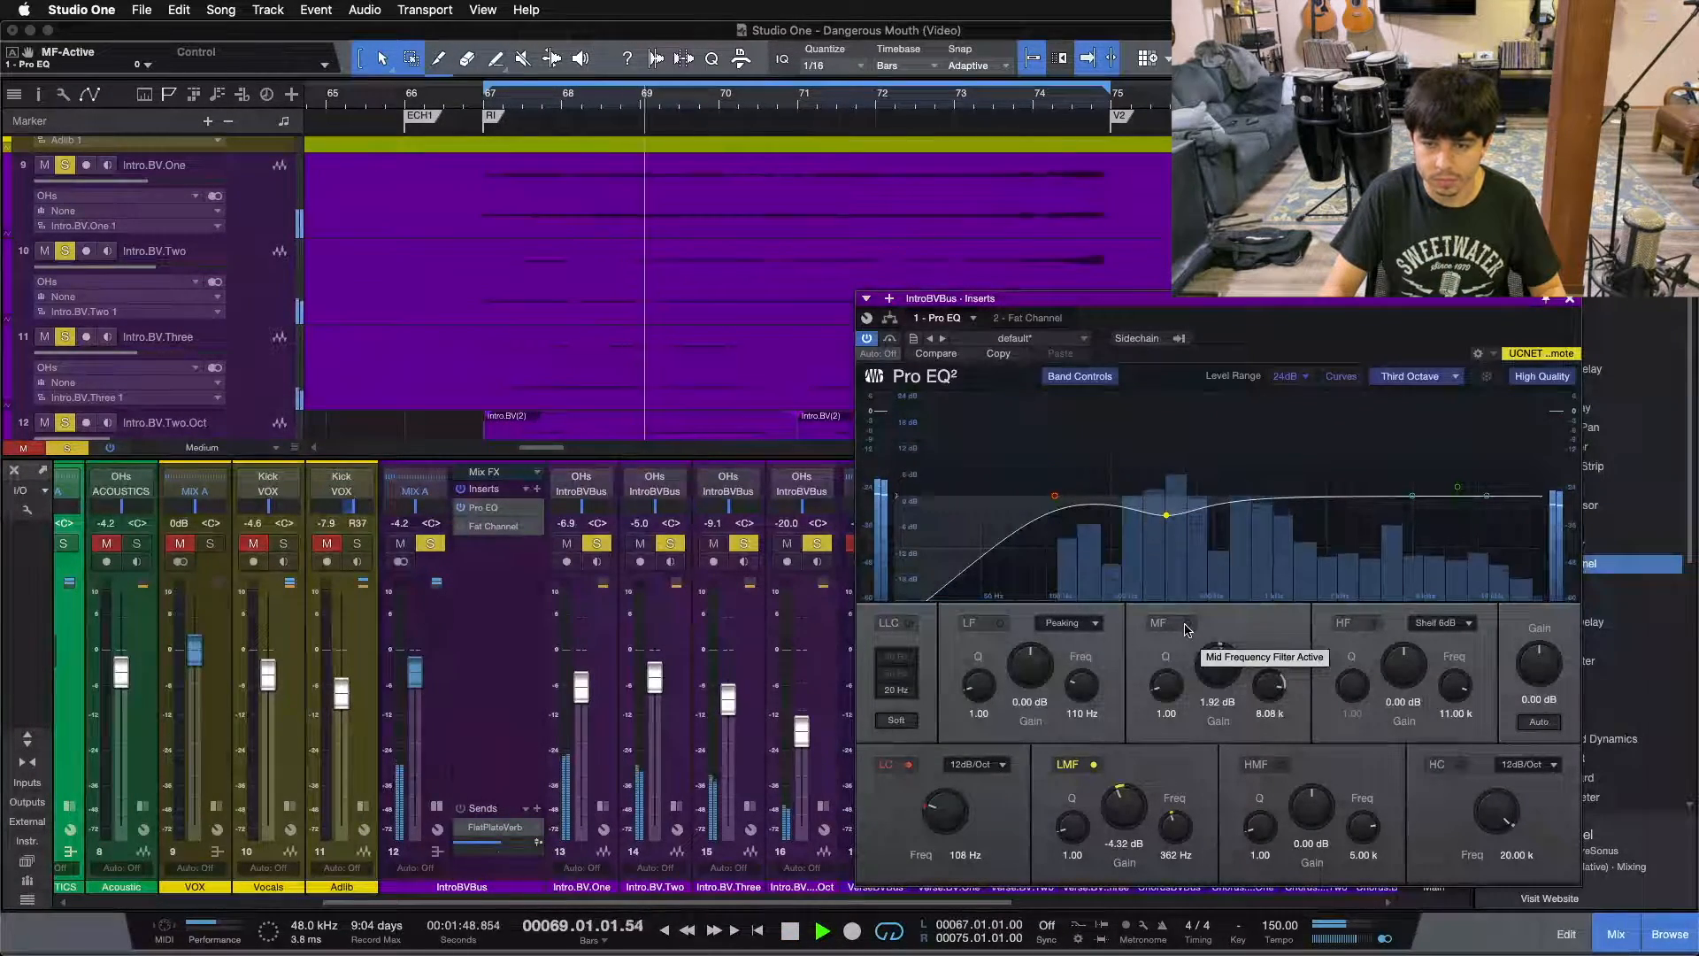
left_click(1187, 625)
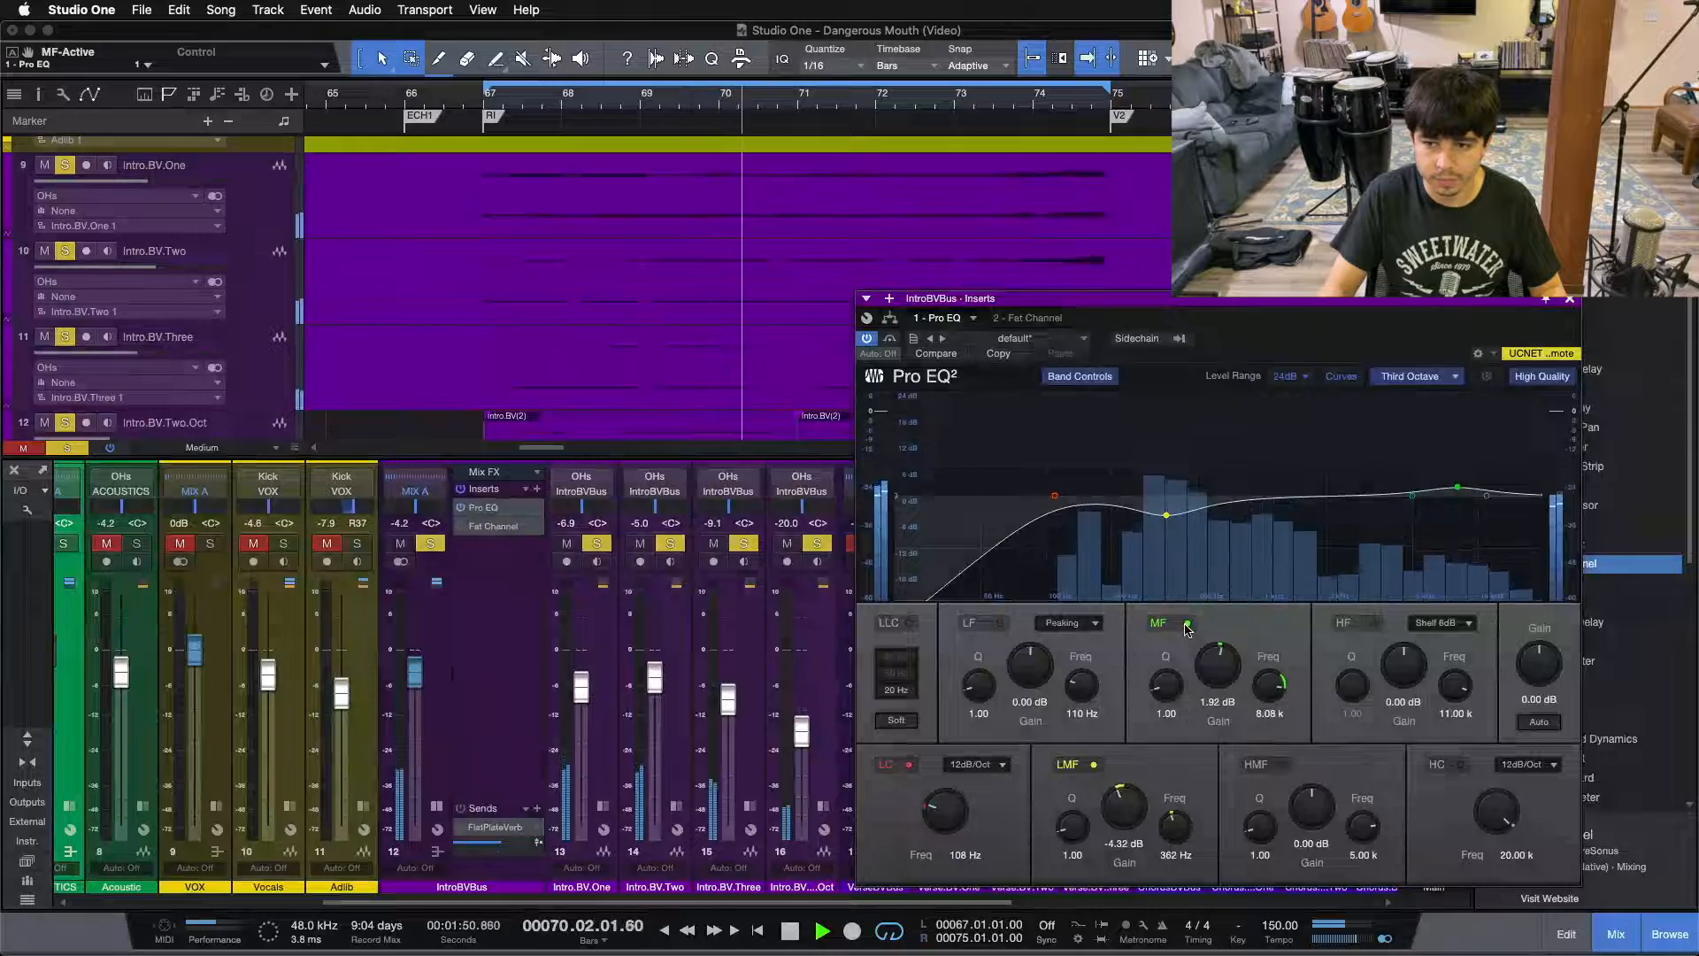
mouse_move(1216, 664)
left_mouse_down()
mouse_move(1215, 643)
mouse_move(1216, 664)
left_mouse_up()
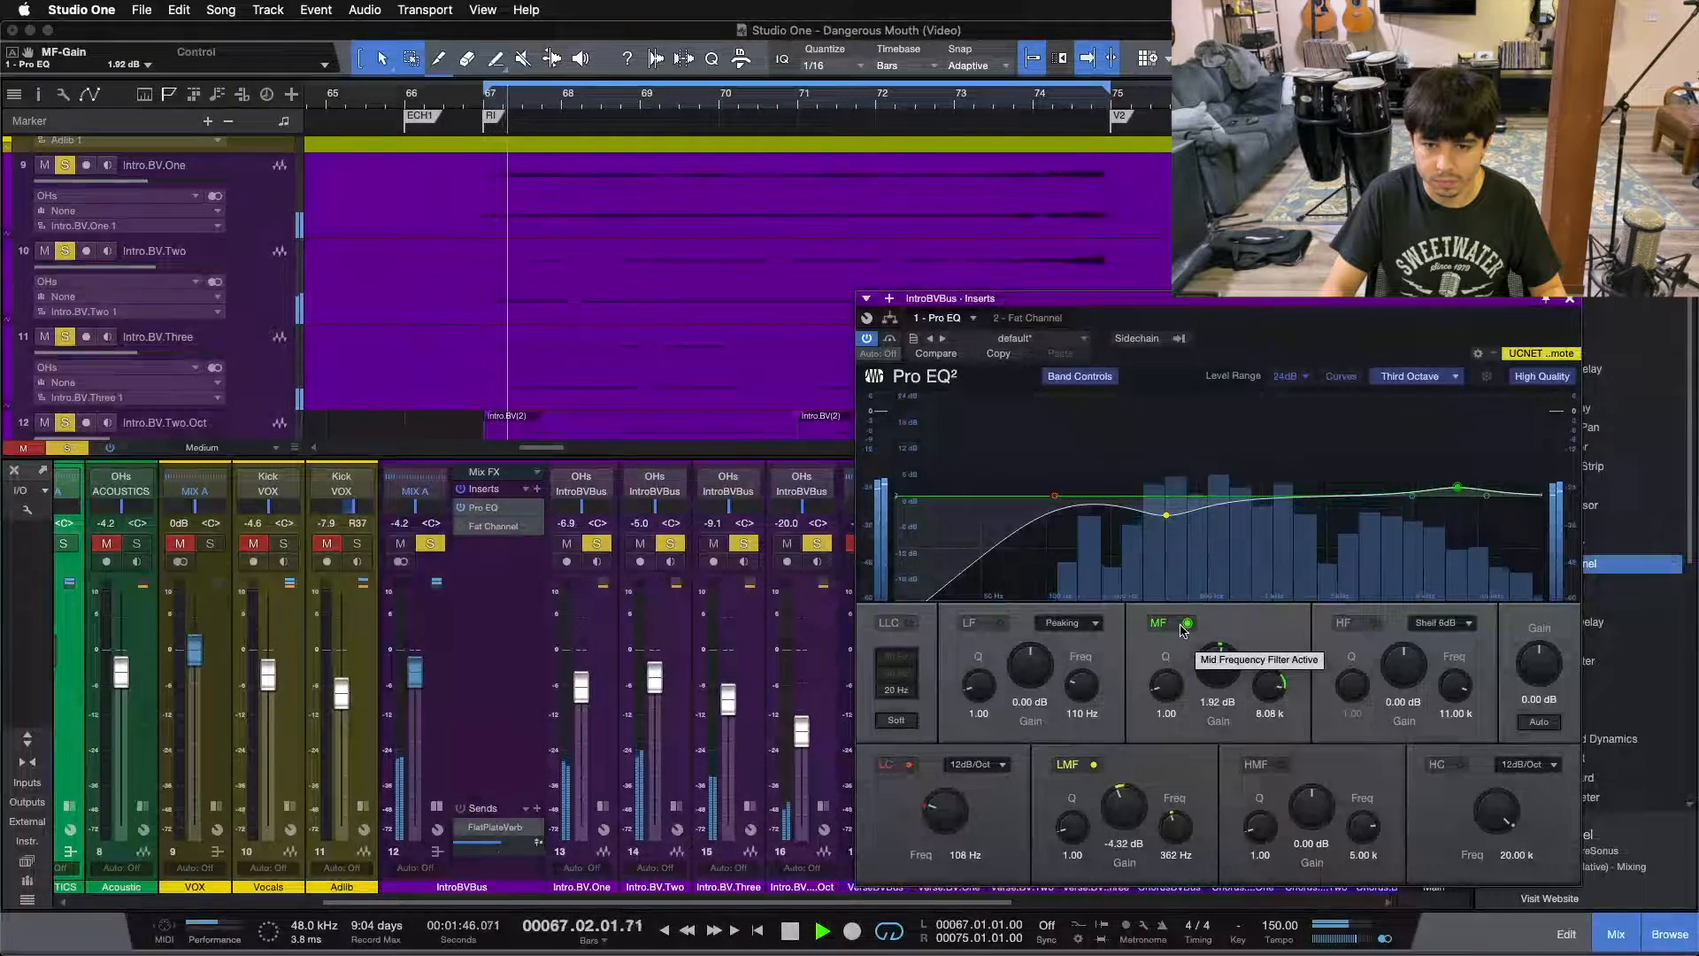
left_click(1186, 624)
left_click(1185, 624)
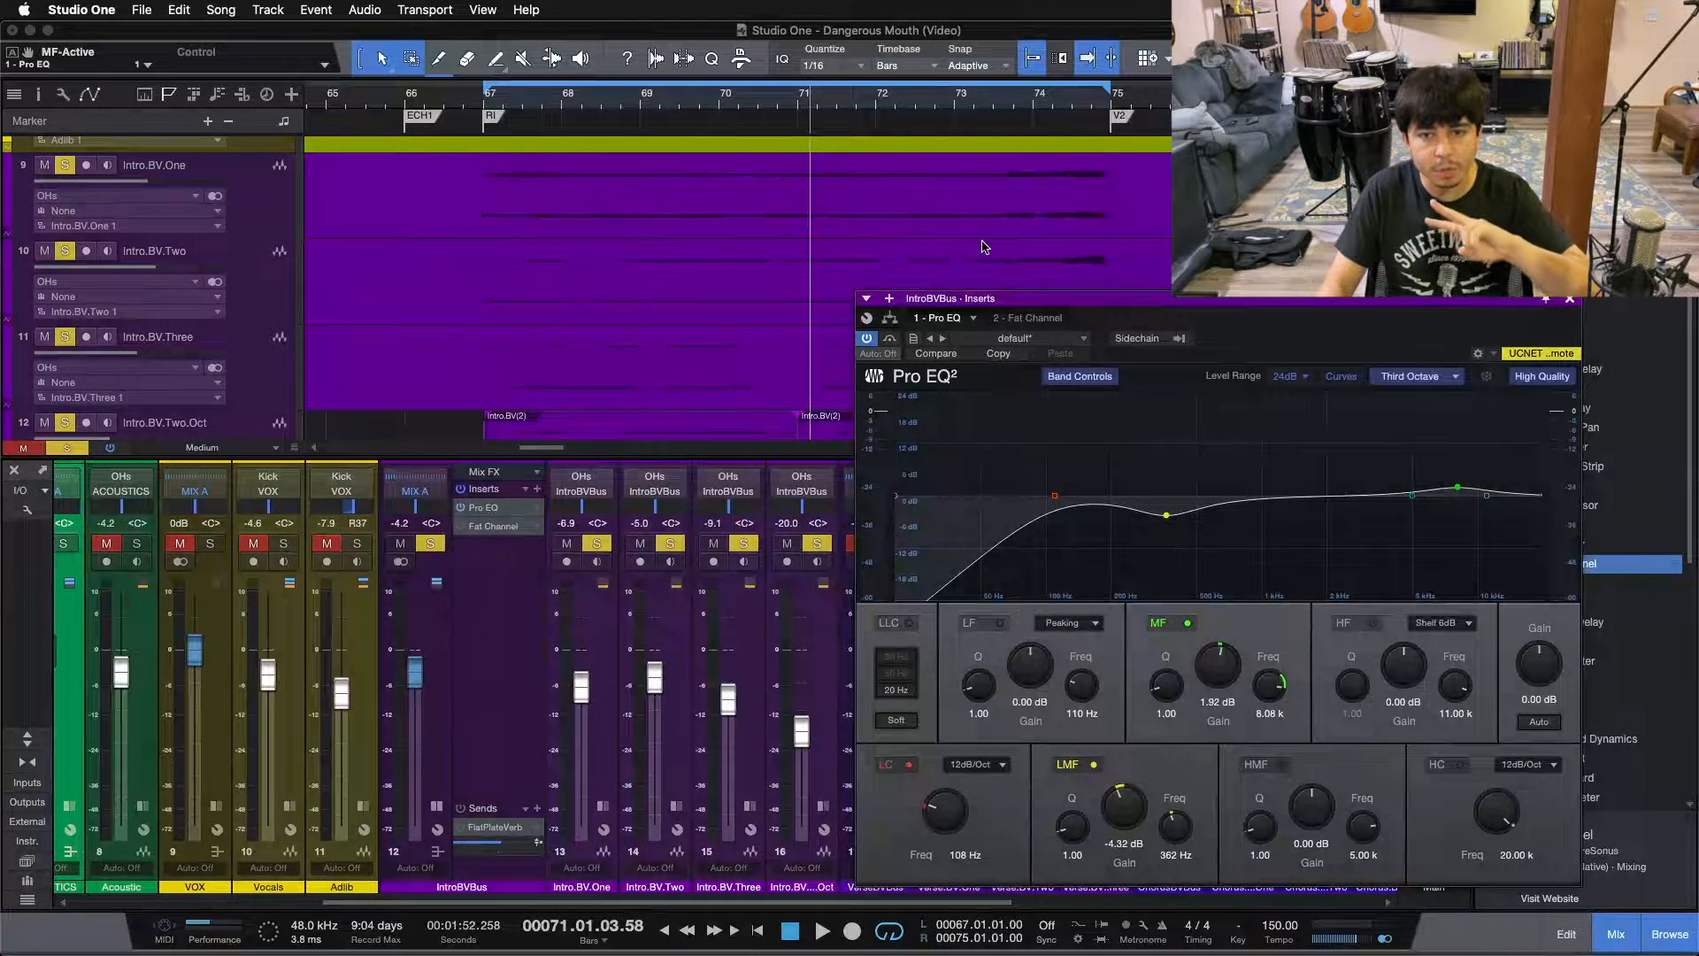
Show the IntroBVBus's Fat Channel, reposition its window, play from bar 67, and activate the plug-in
left_click(1031, 319)
left_click_drag(1294, 335, 1282, 517)
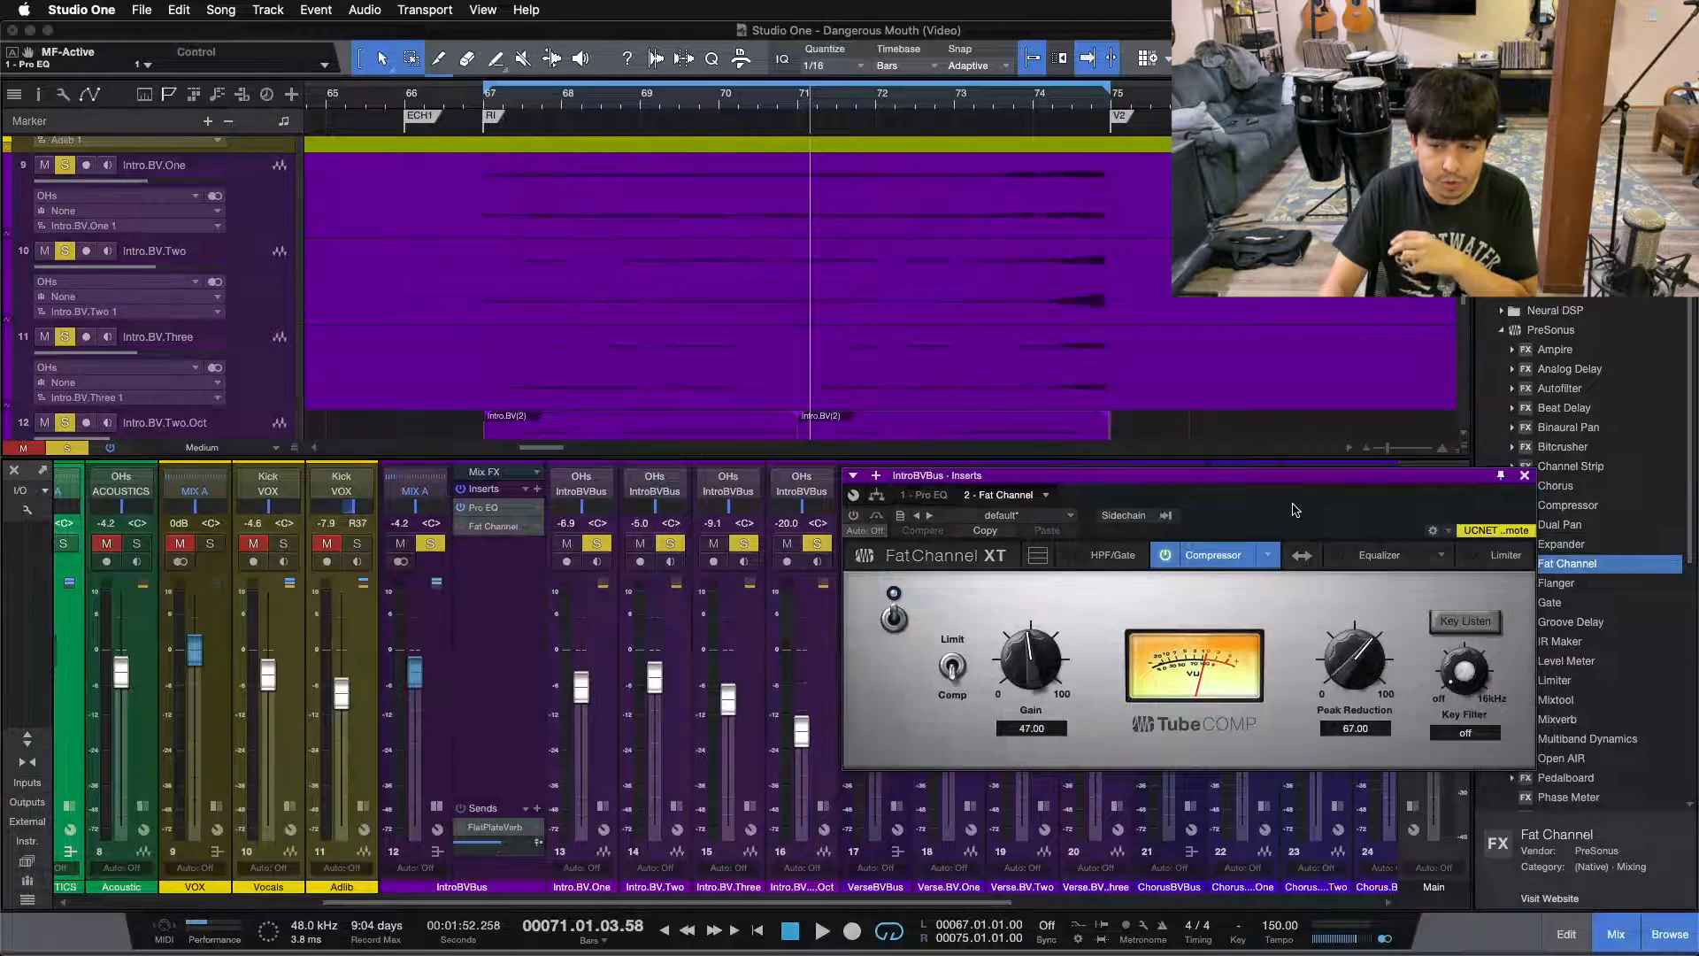
key("space")
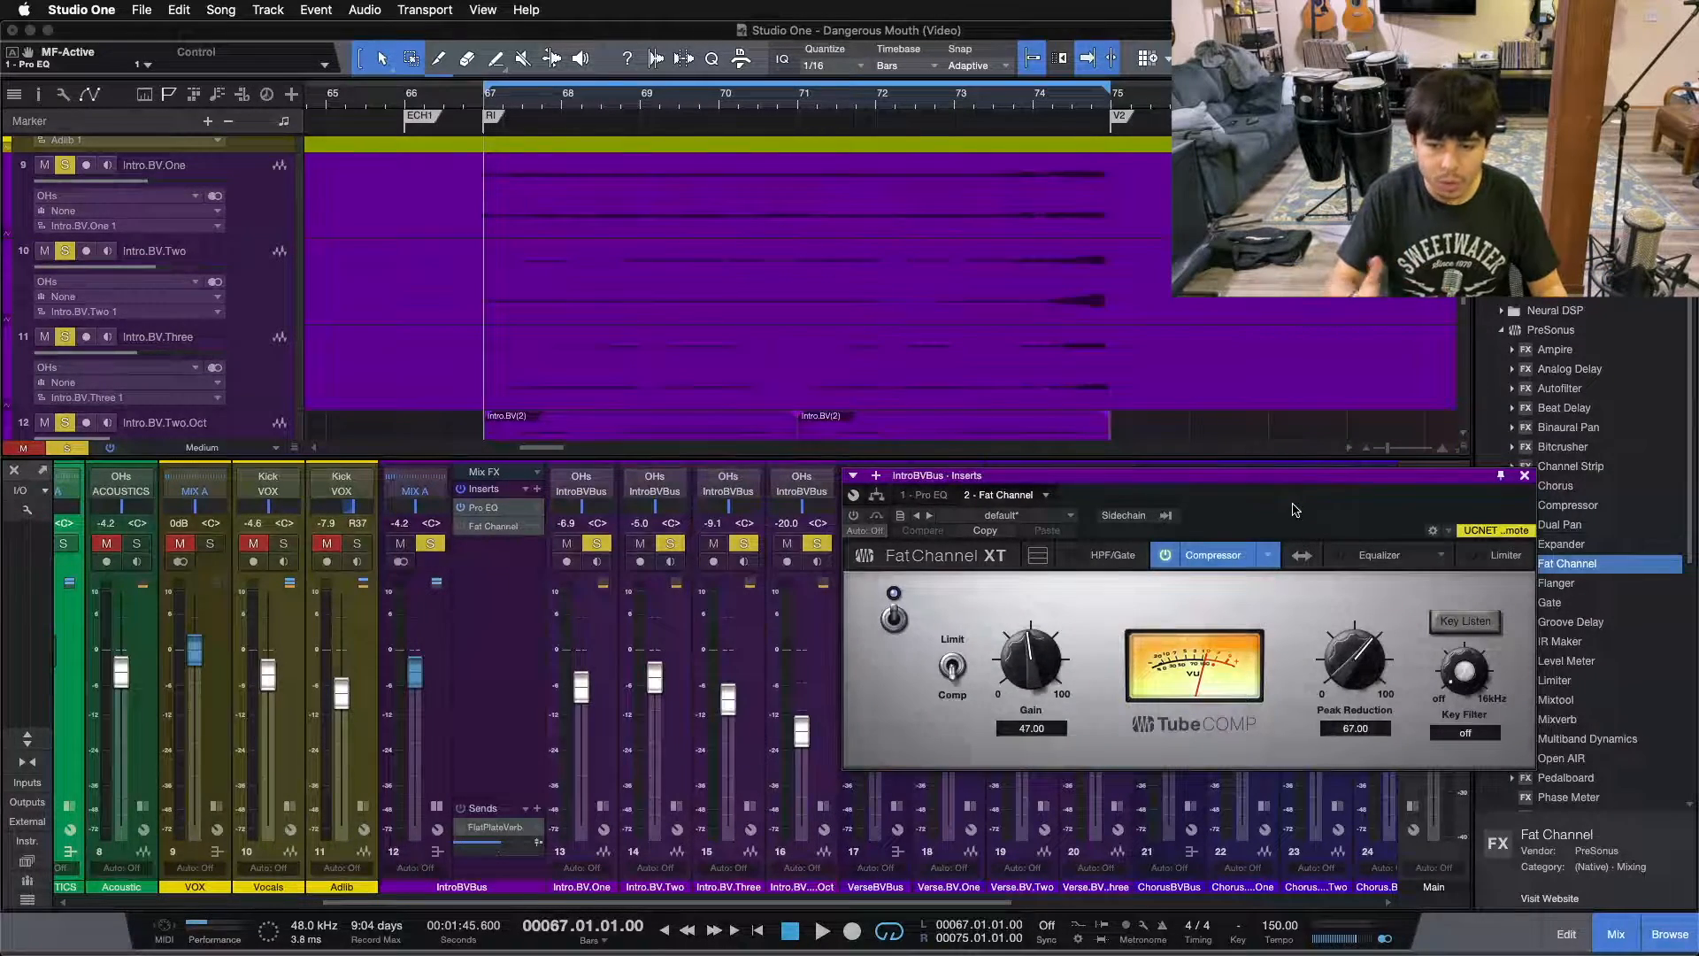
left_click_drag(1293, 509, 1297, 513)
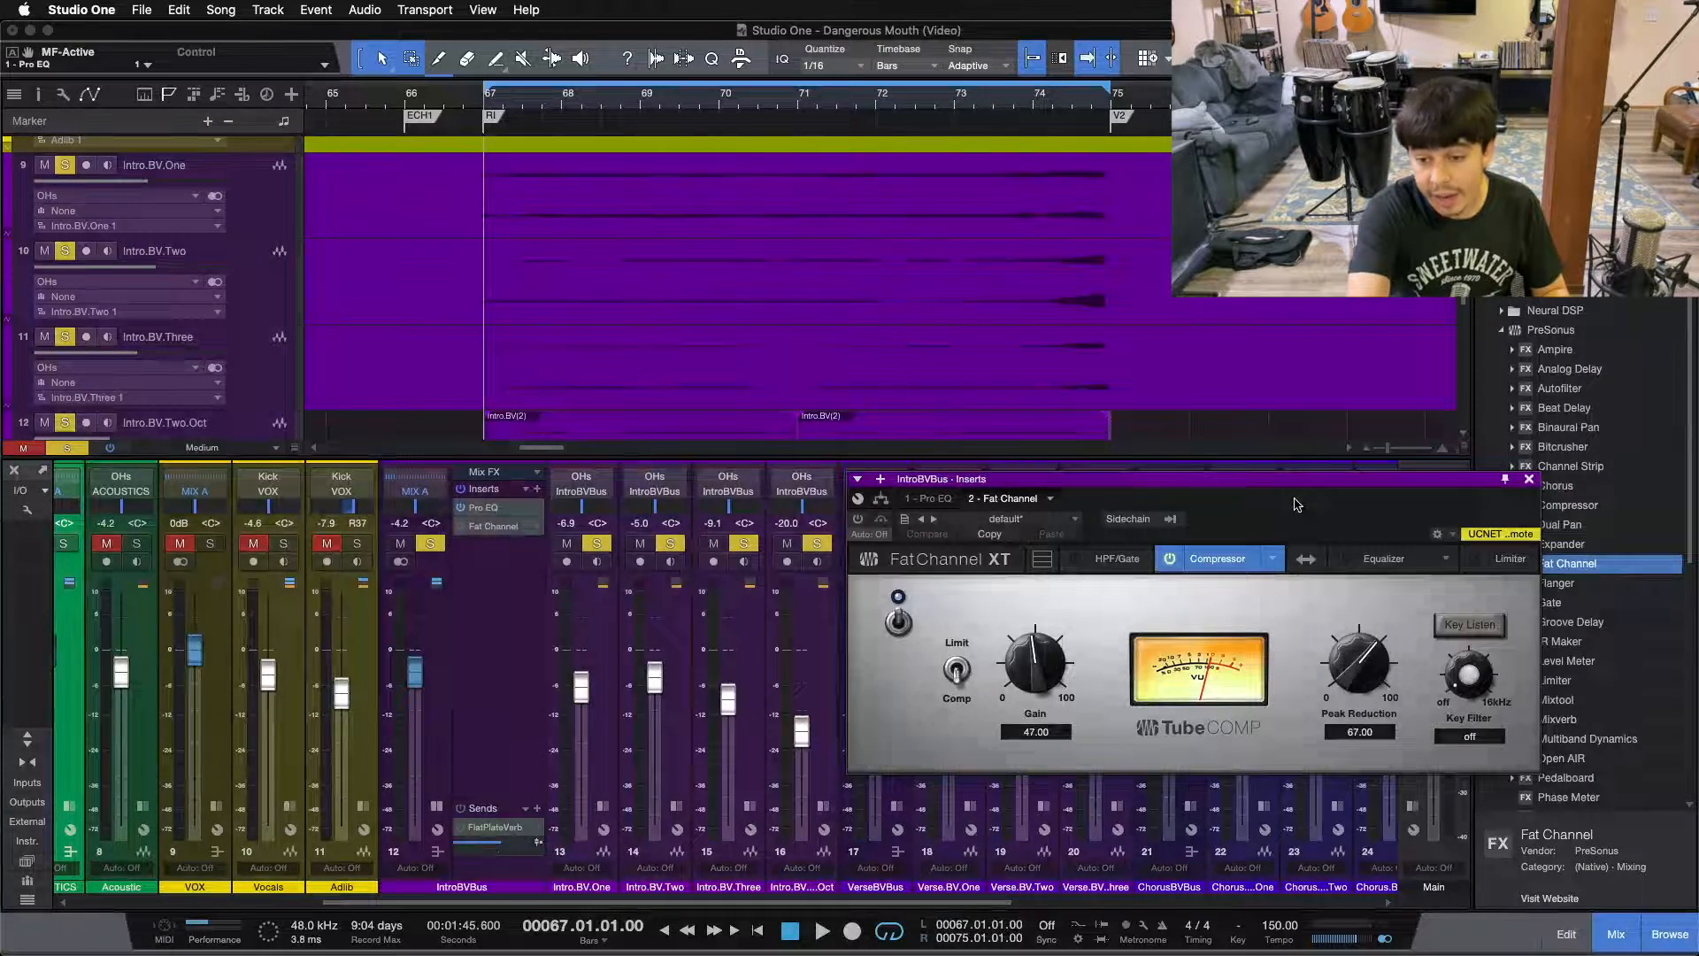
key("space")
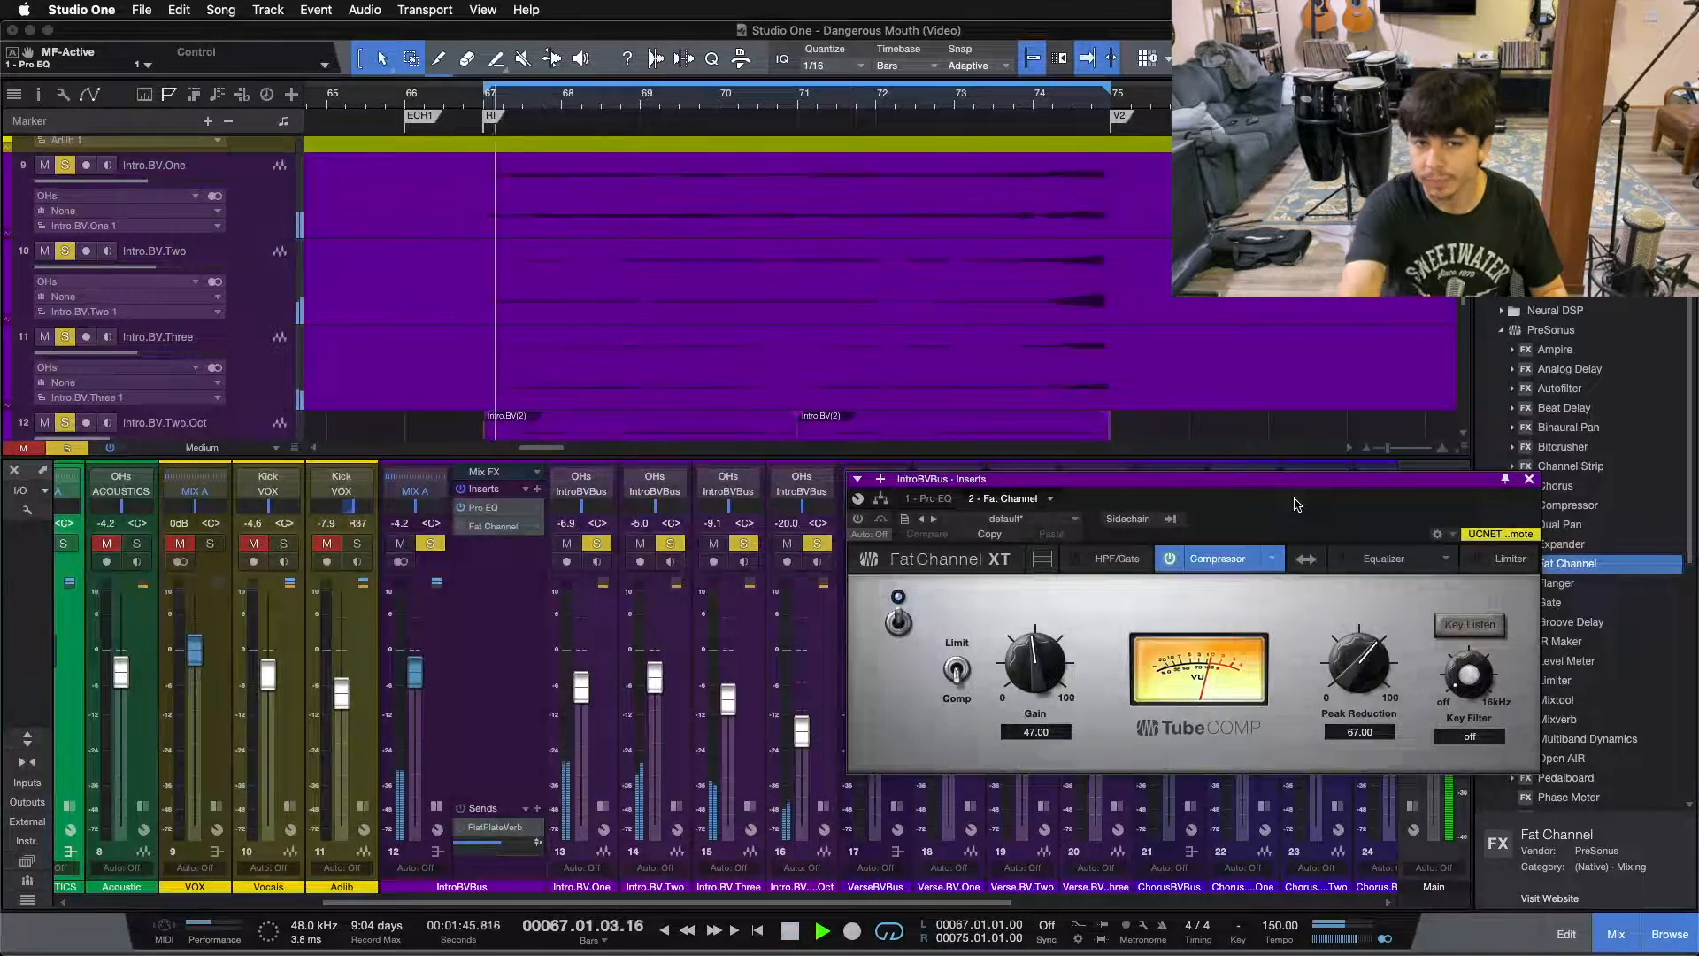
left_click(861, 519)
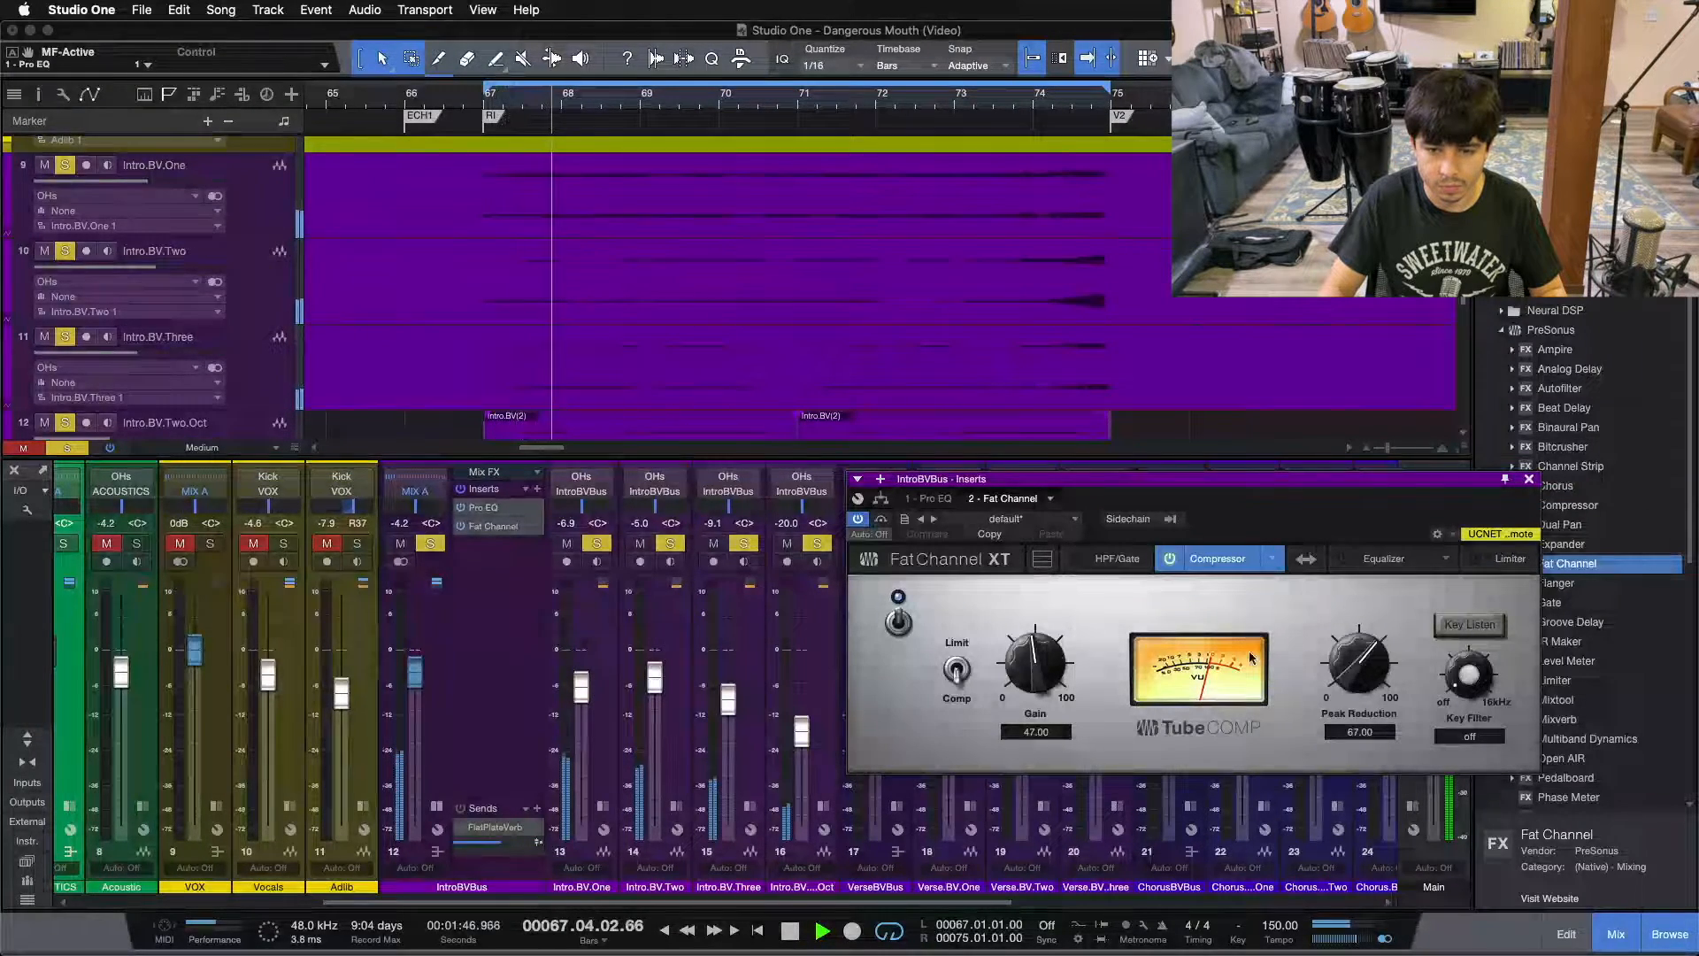
Compare the backing vocals with the TubeCOMP compressor off and on, and stop playback
left_click(900, 623)
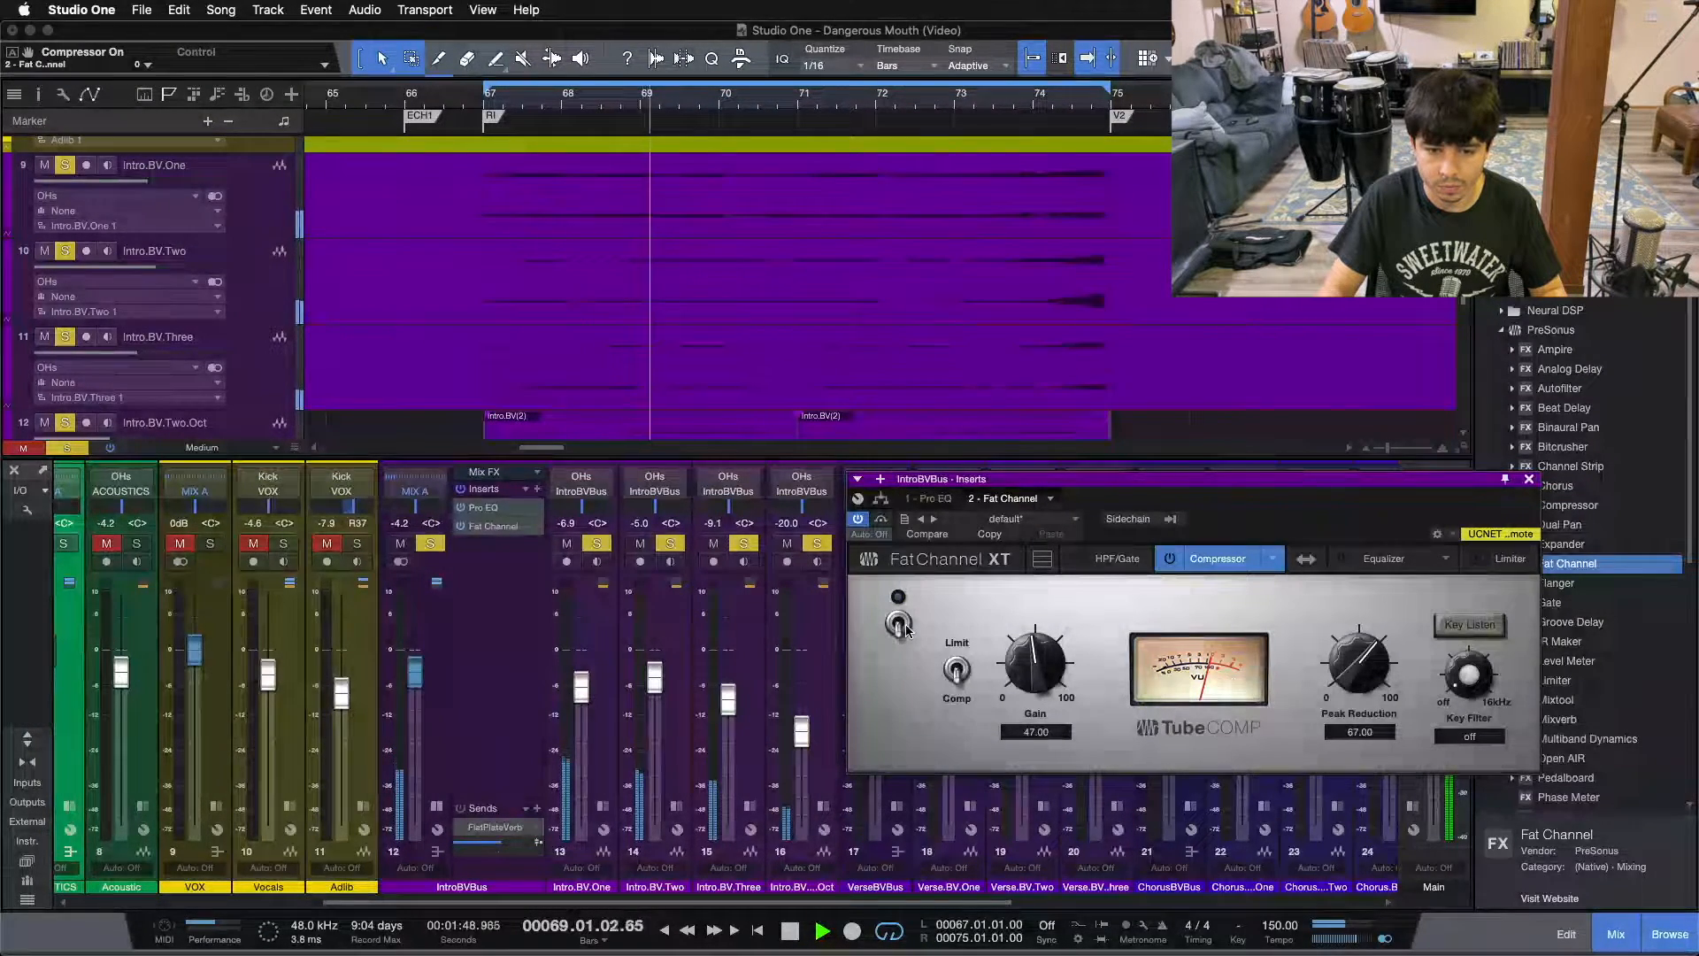
left_click(902, 624)
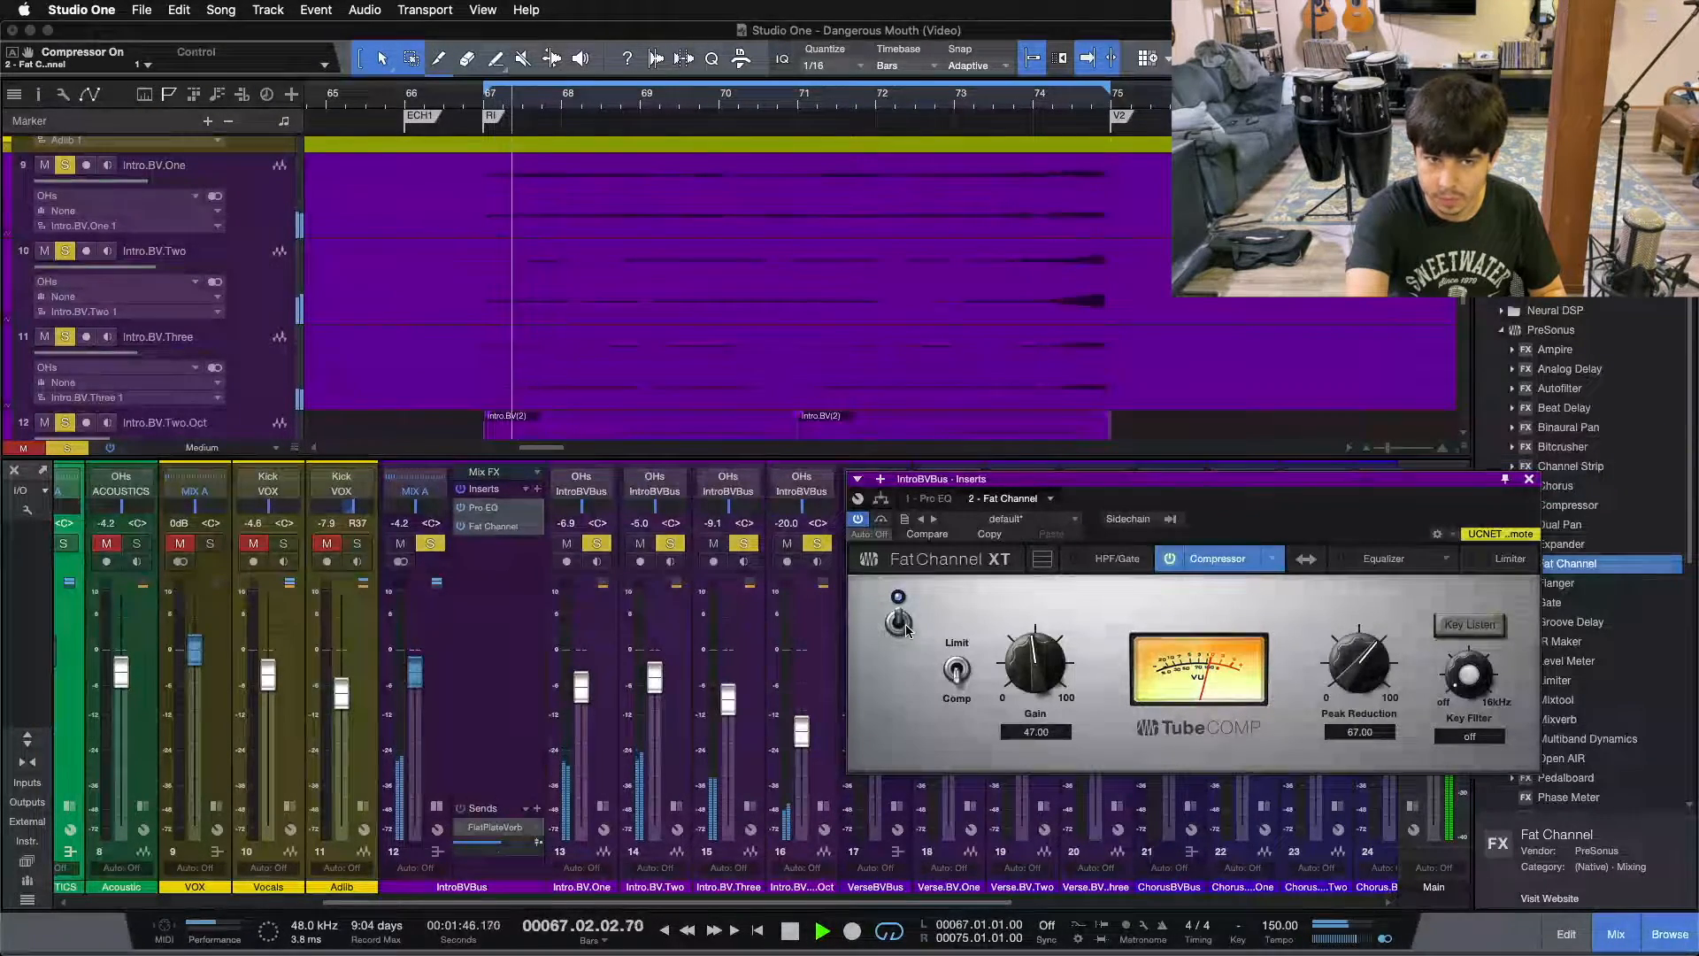
key("space")
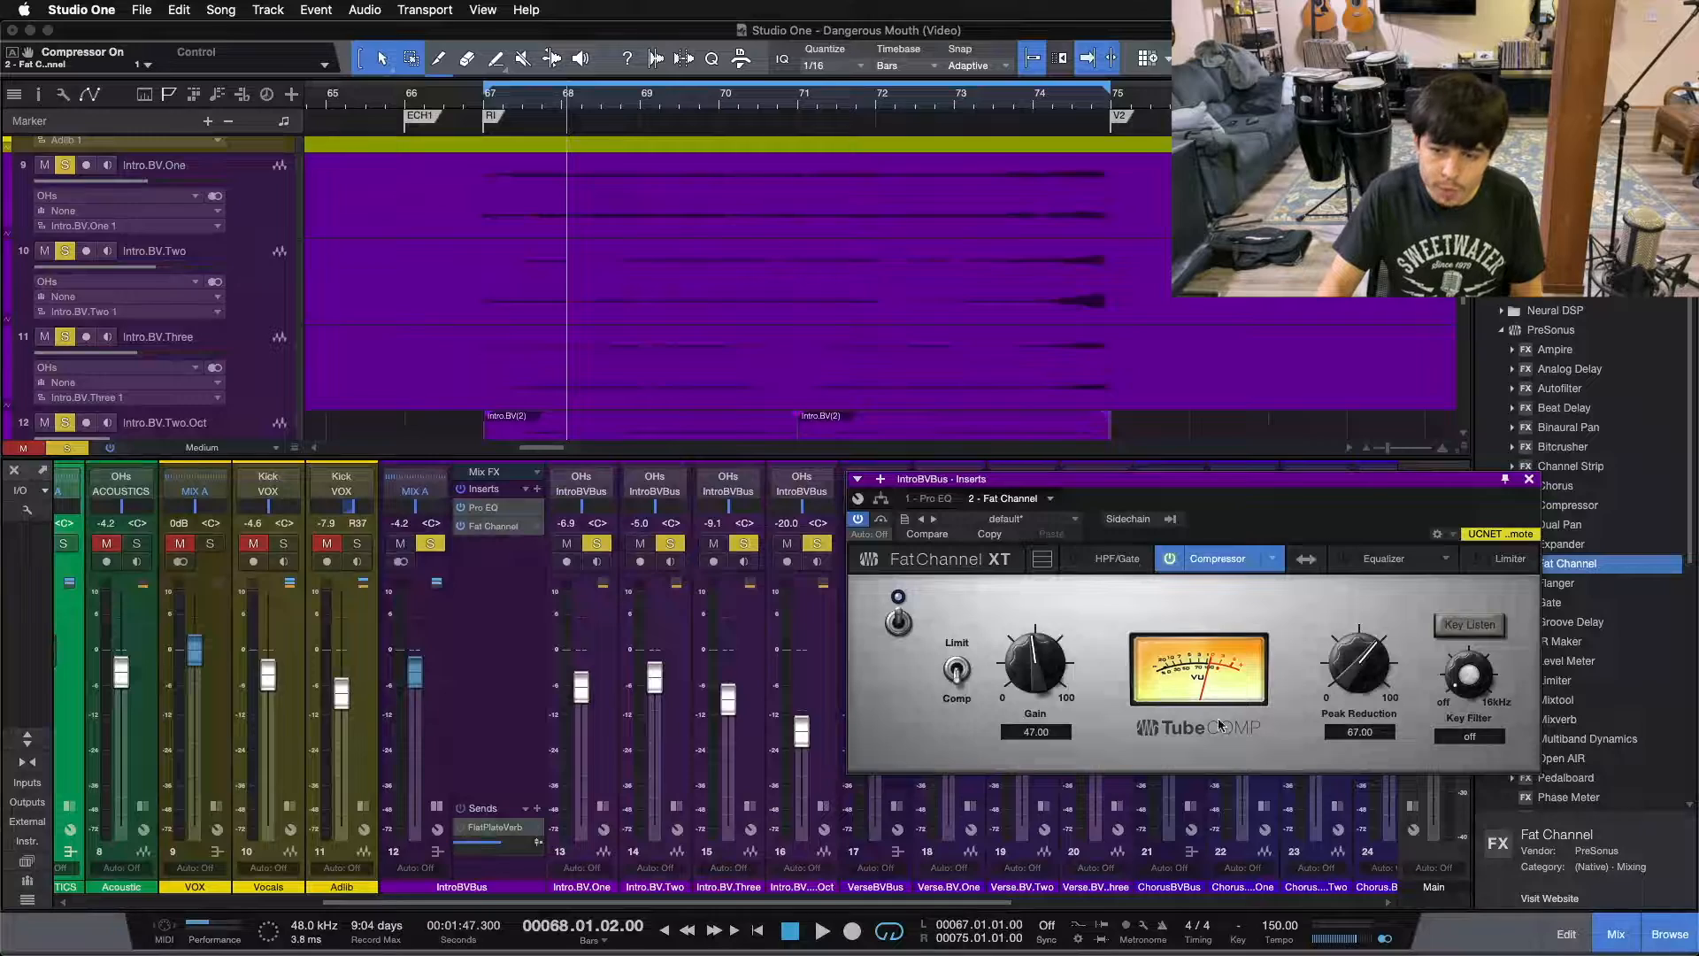
View the compressor models available in the Fat Channel, keep the Tube model, and close the plug-in window
left_click(1275, 558)
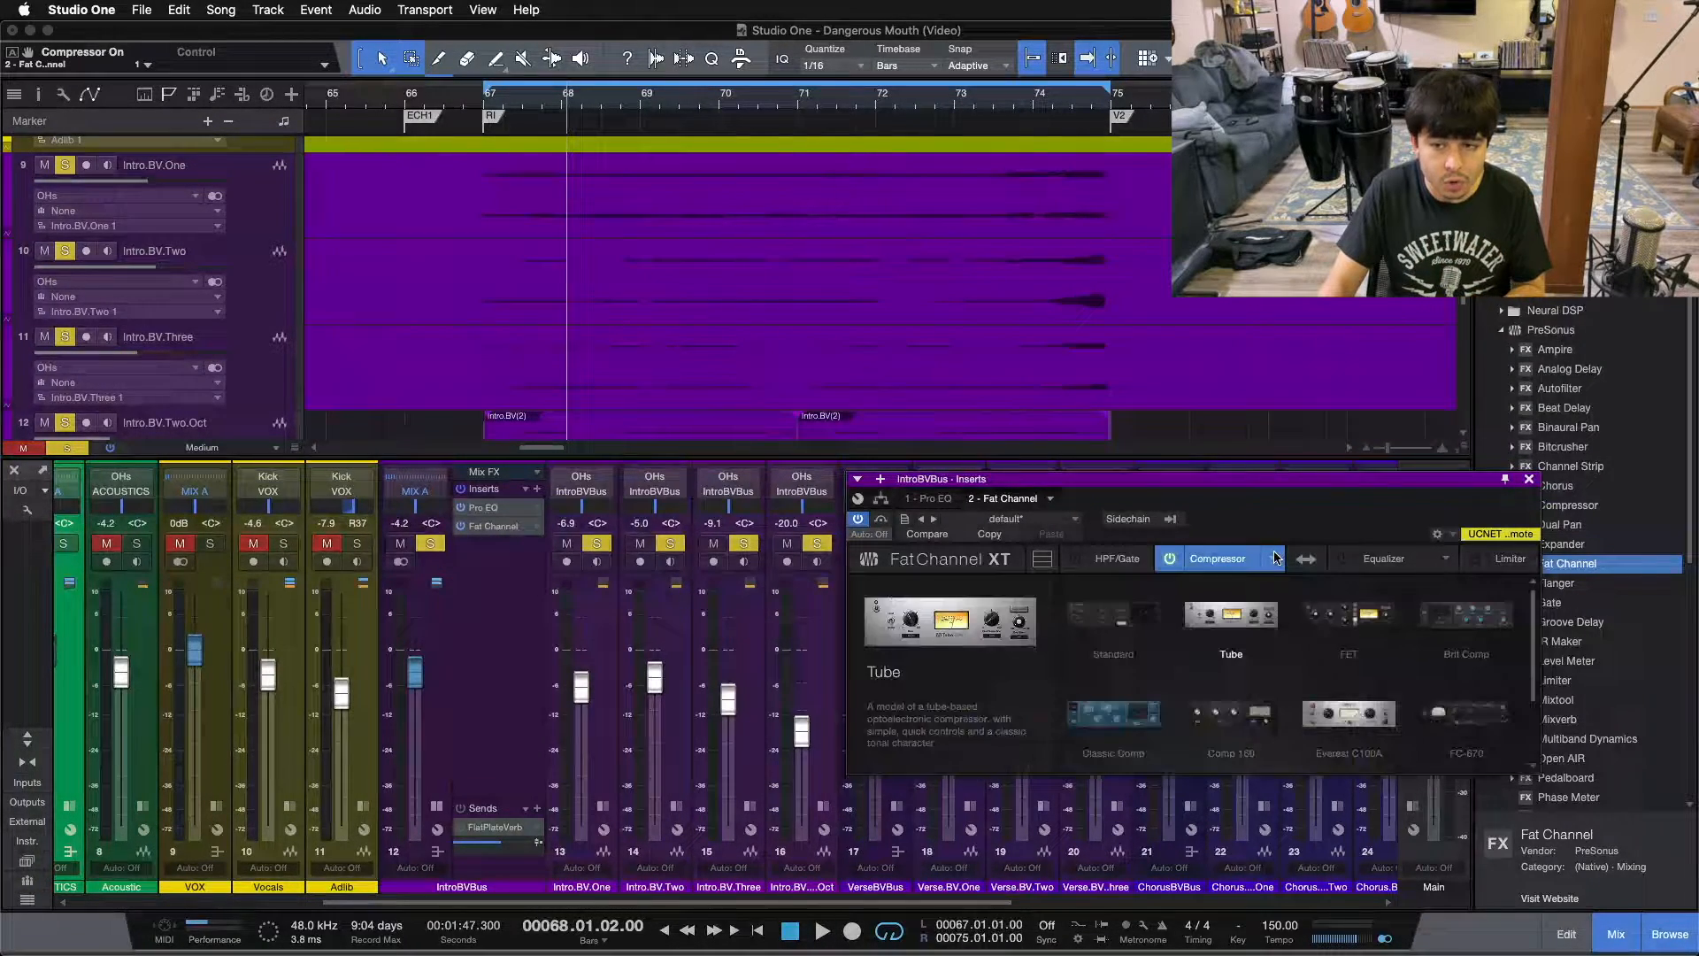
left_click(1276, 560)
mouse_move(1270, 524)
left_mouse_down()
mouse_move(1268, 551)
mouse_move(1266, 521)
left_mouse_up()
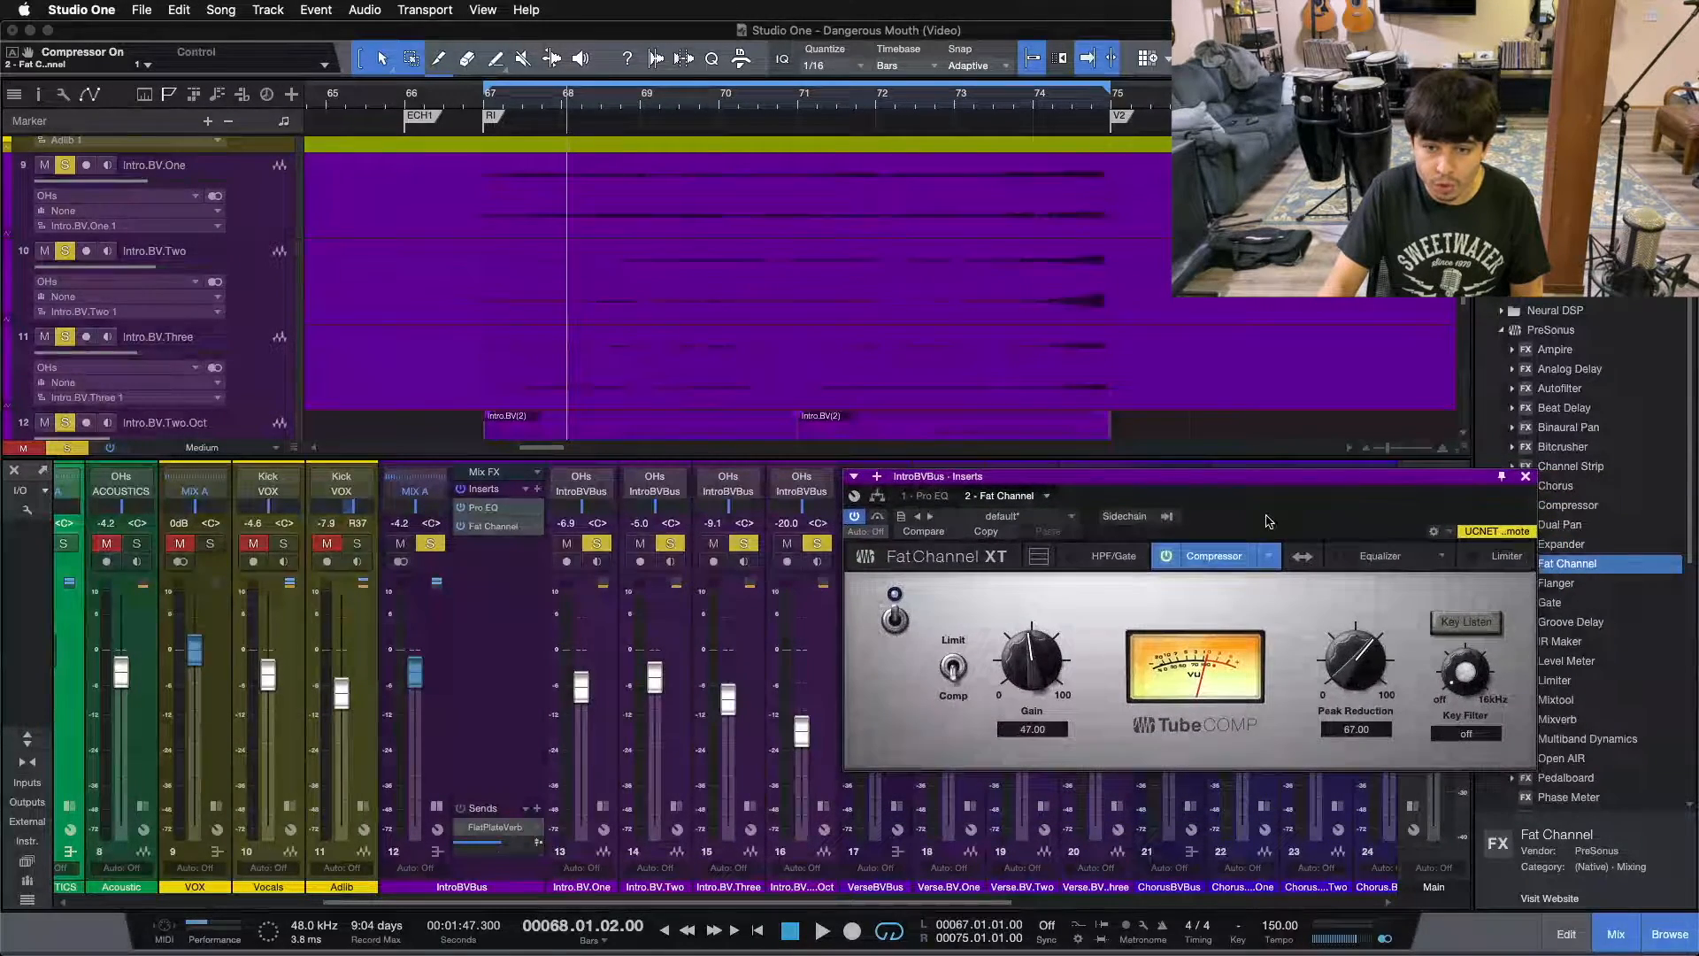
left_click(1524, 477)
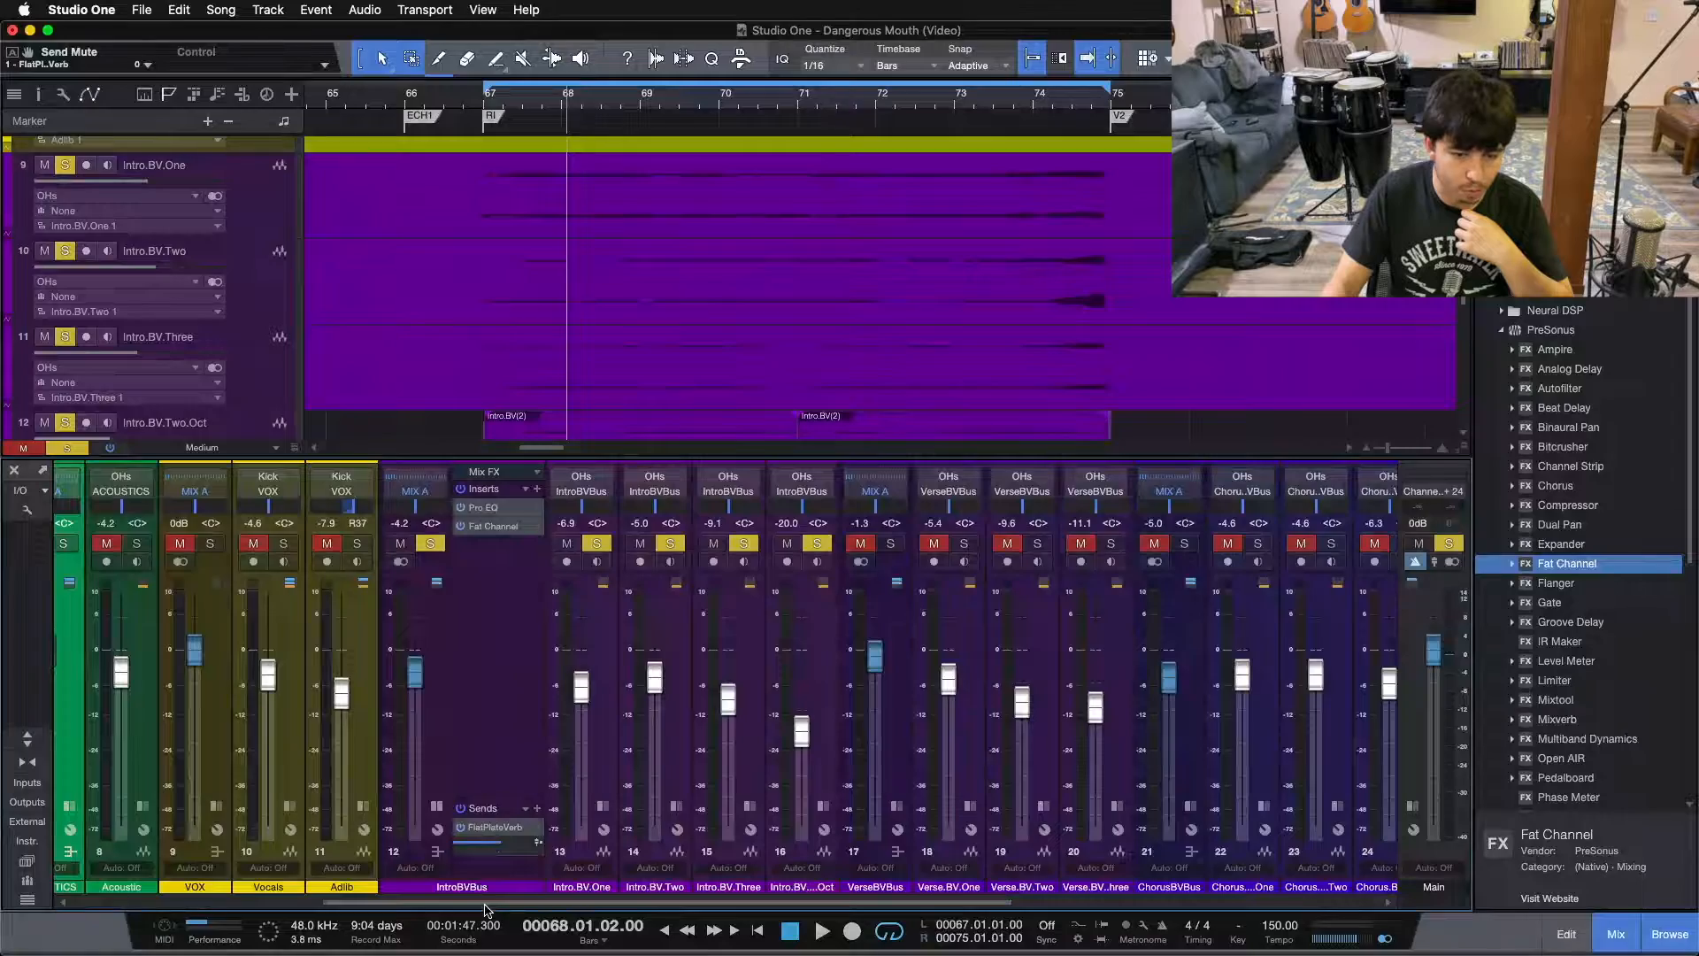
Open the Room Reverb on the FlatPlateVerb channel, examine its settings and preset list, and close it
left_click_drag(485, 905, 850, 904)
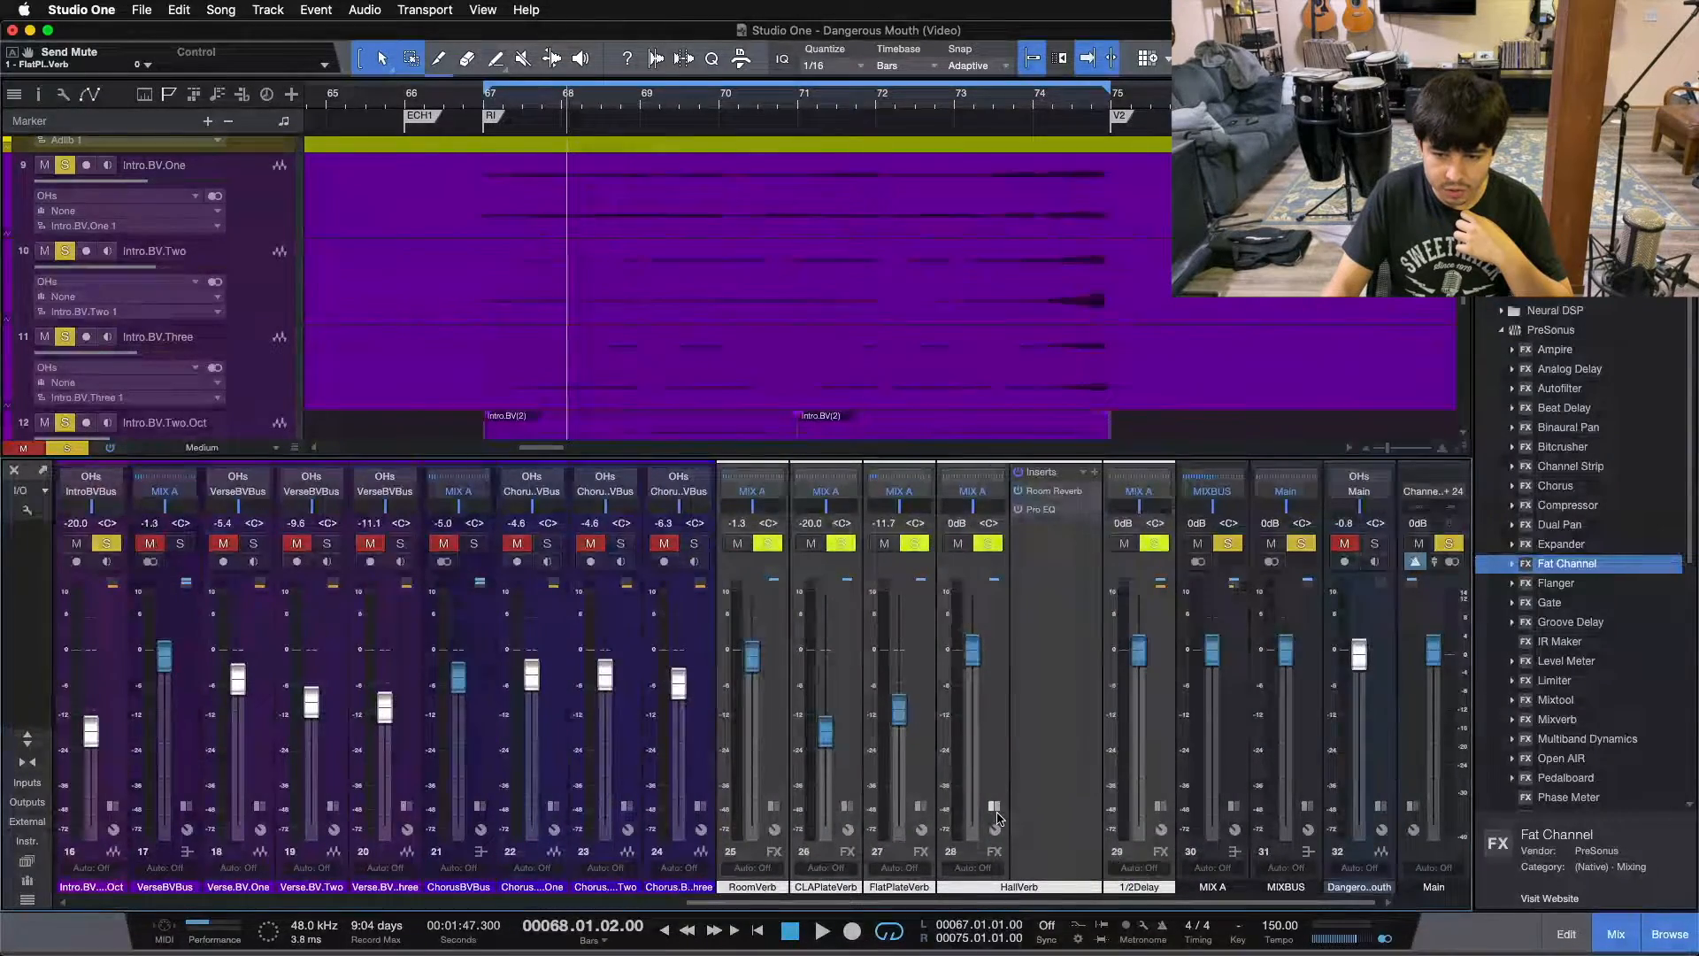
scroll(997, 818, "left", 2)
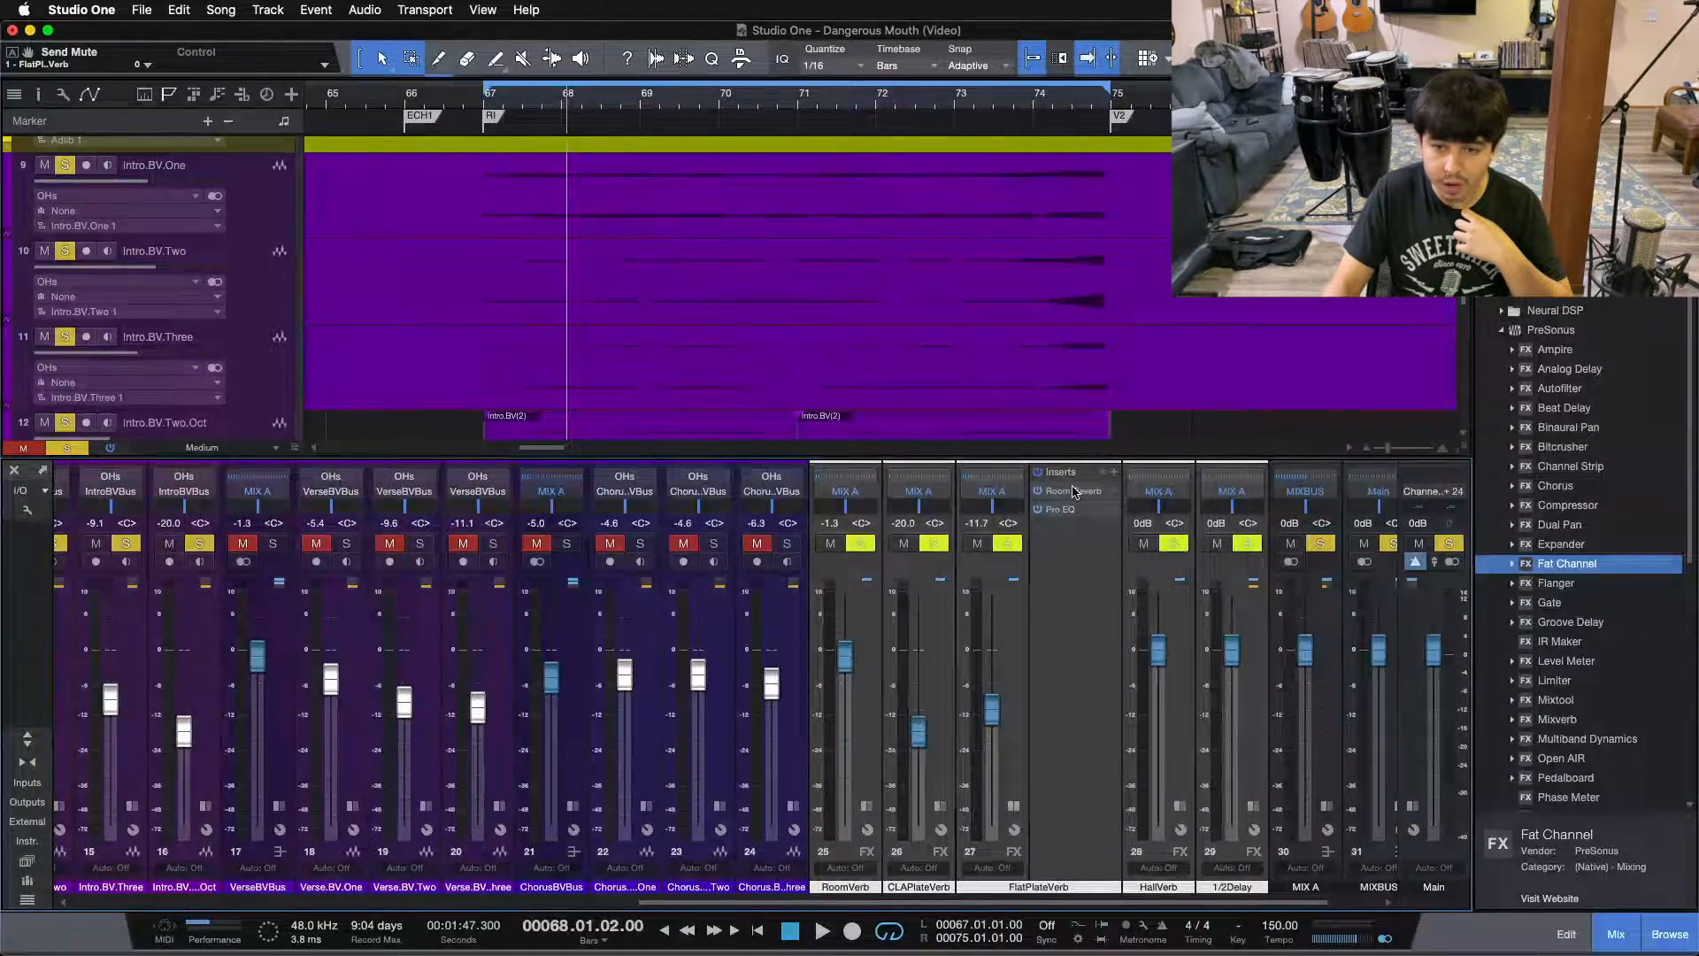
left_click(1073, 492)
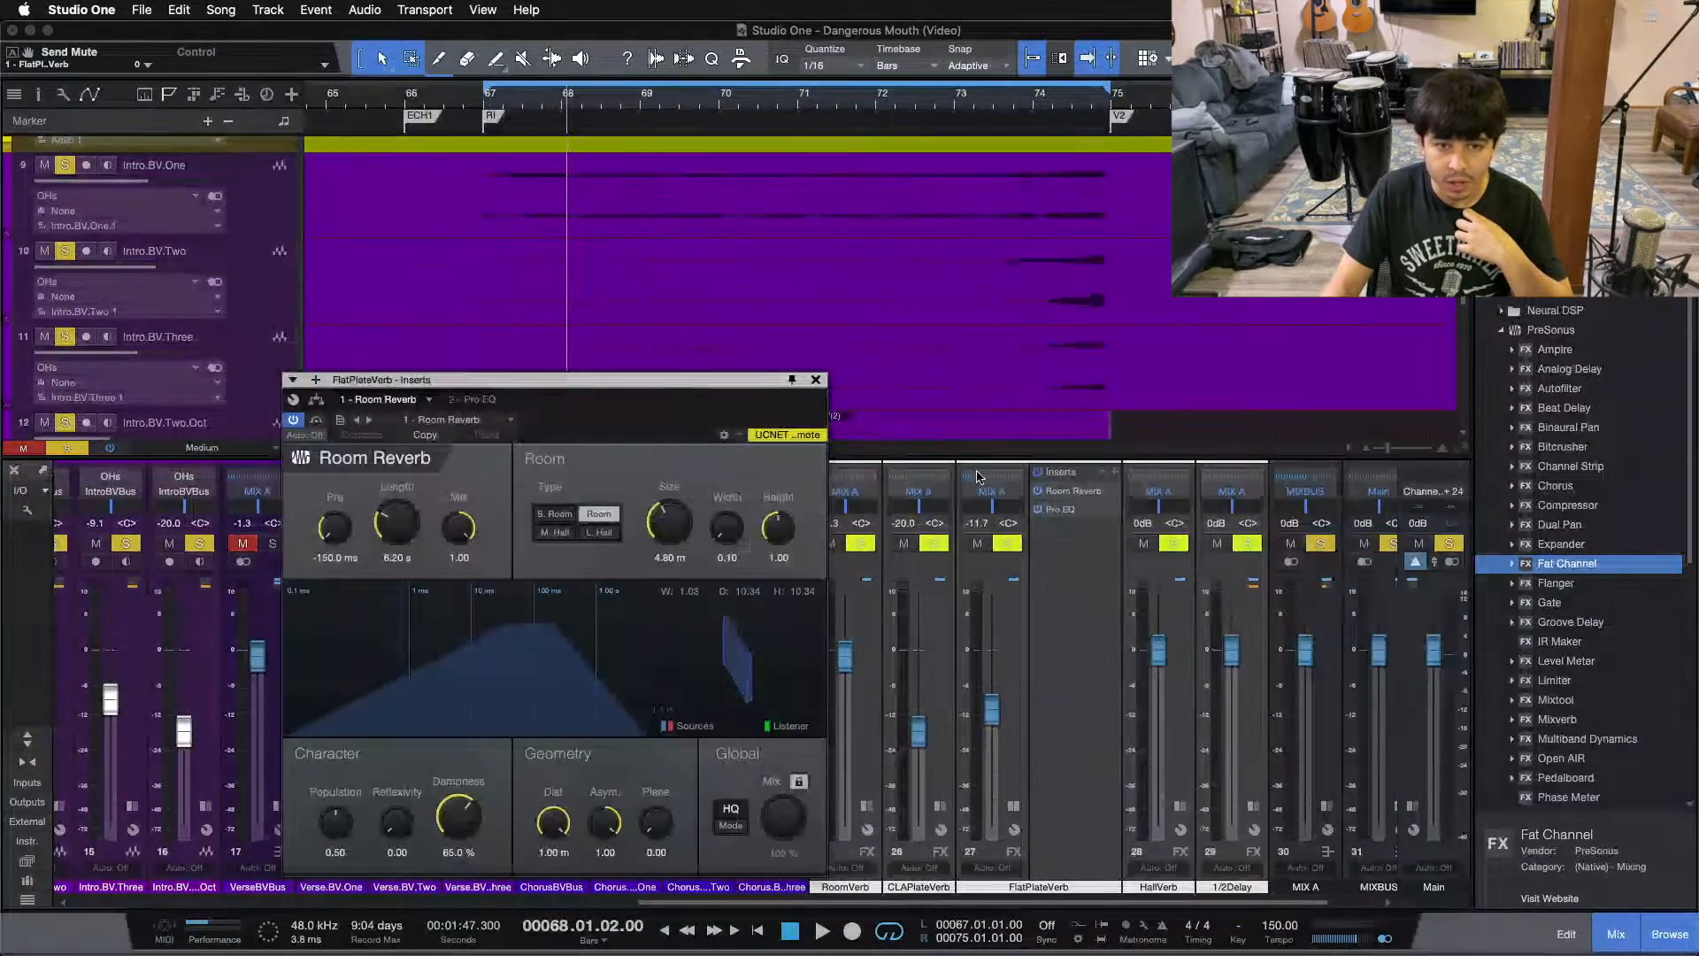
left_click(452, 425)
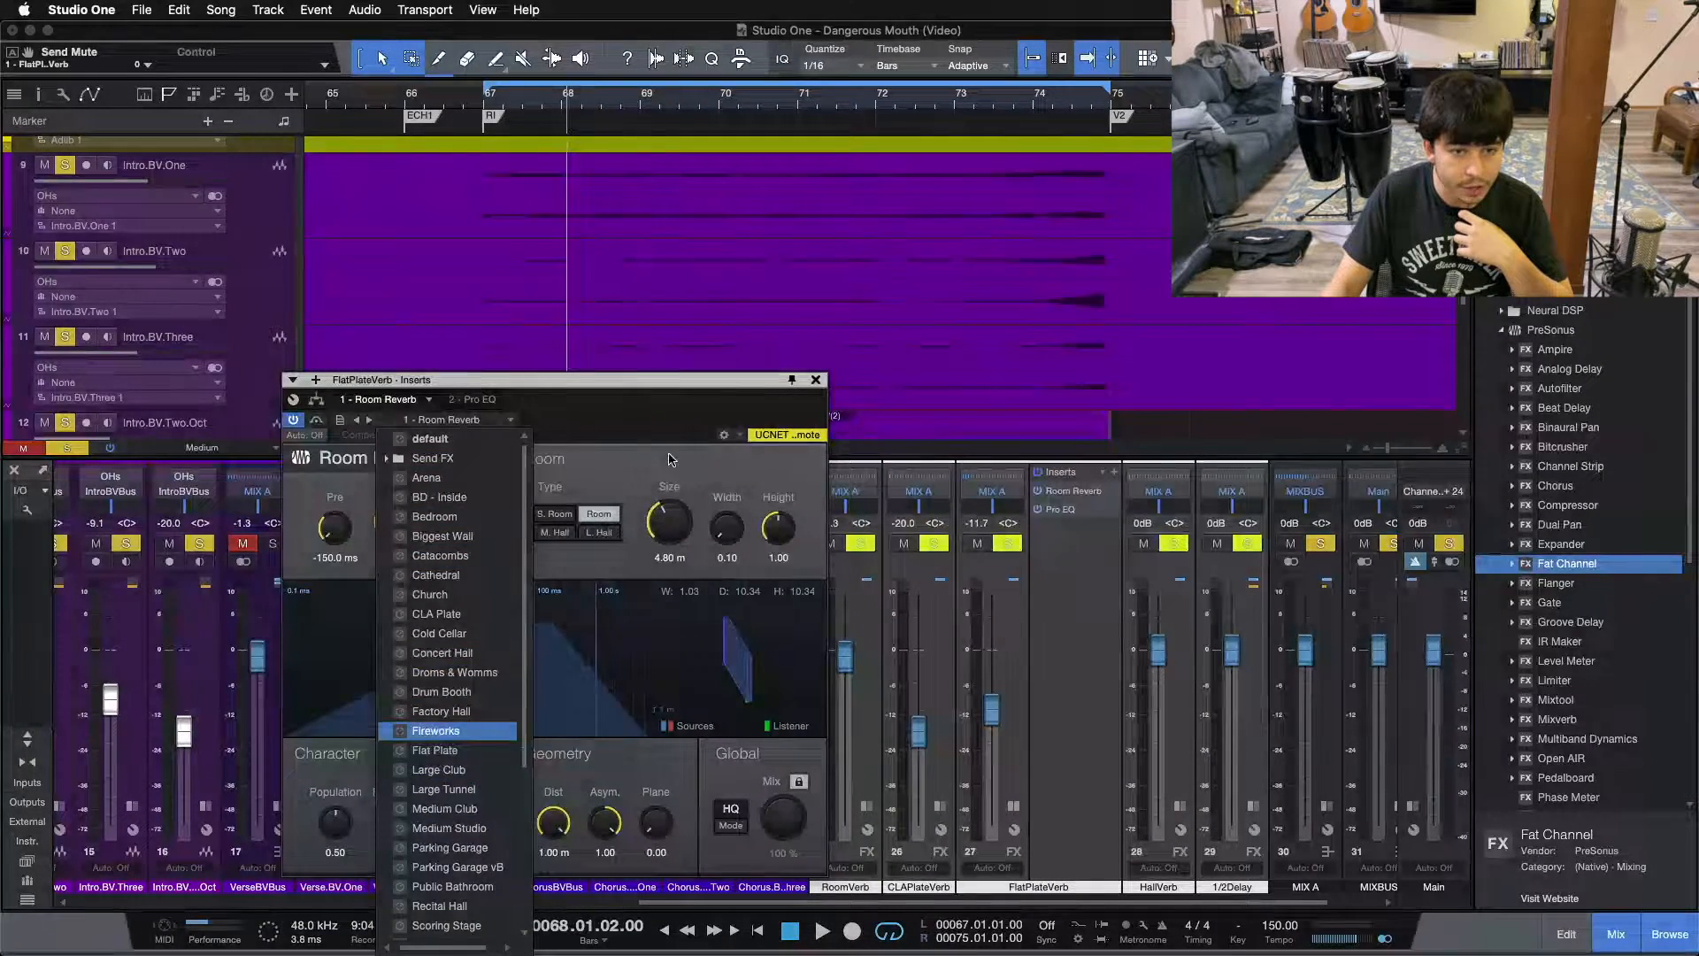
left_click(626, 446)
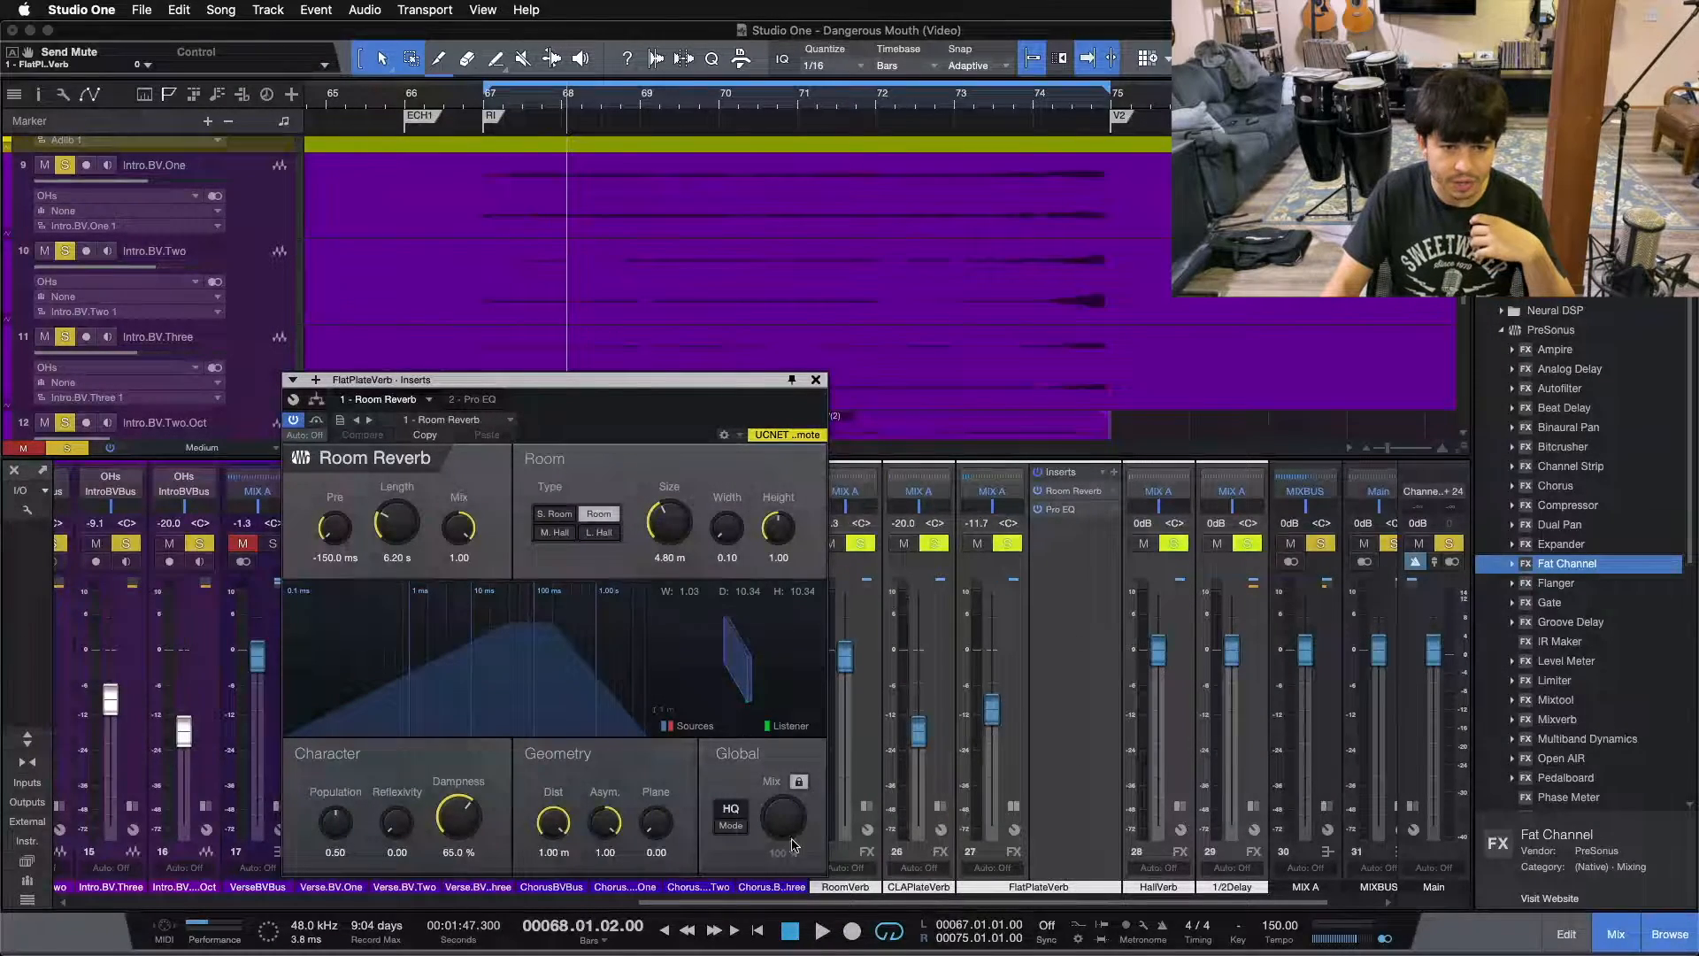
left_click_drag(561, 449, 678, 432)
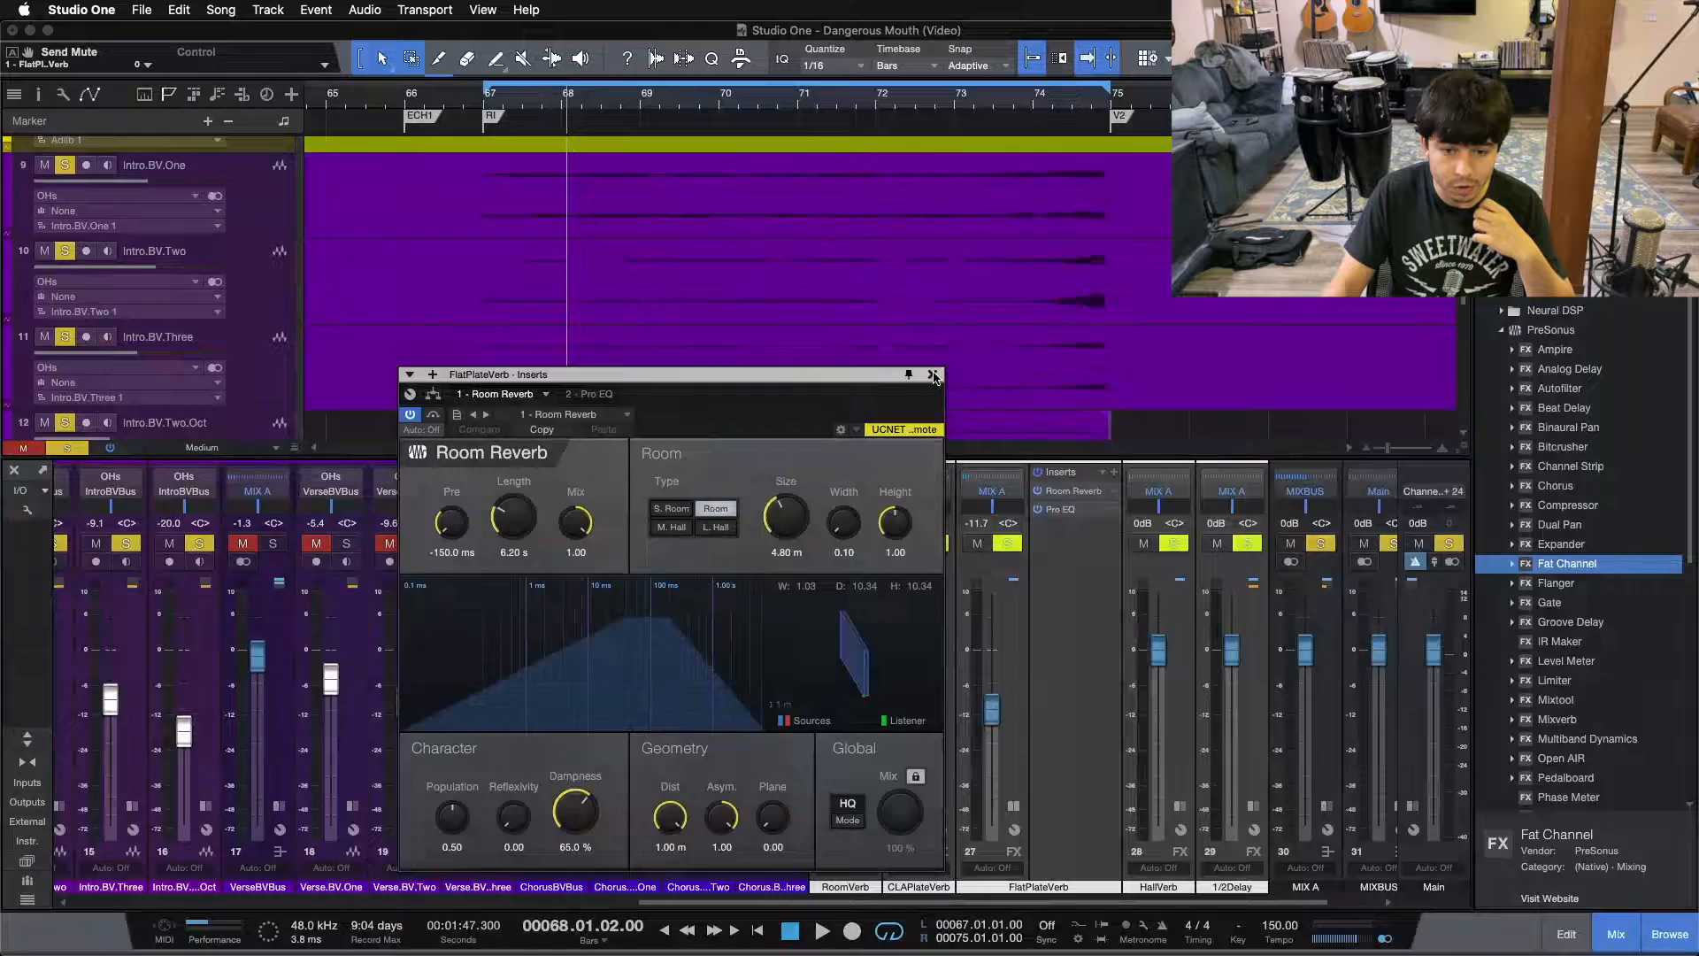
left_click(933, 376)
Reopen the FlatPlateVerb's Room Reverb, locate Flat Plate among the presets without loading it, and close the plug-in
left_click(1068, 492)
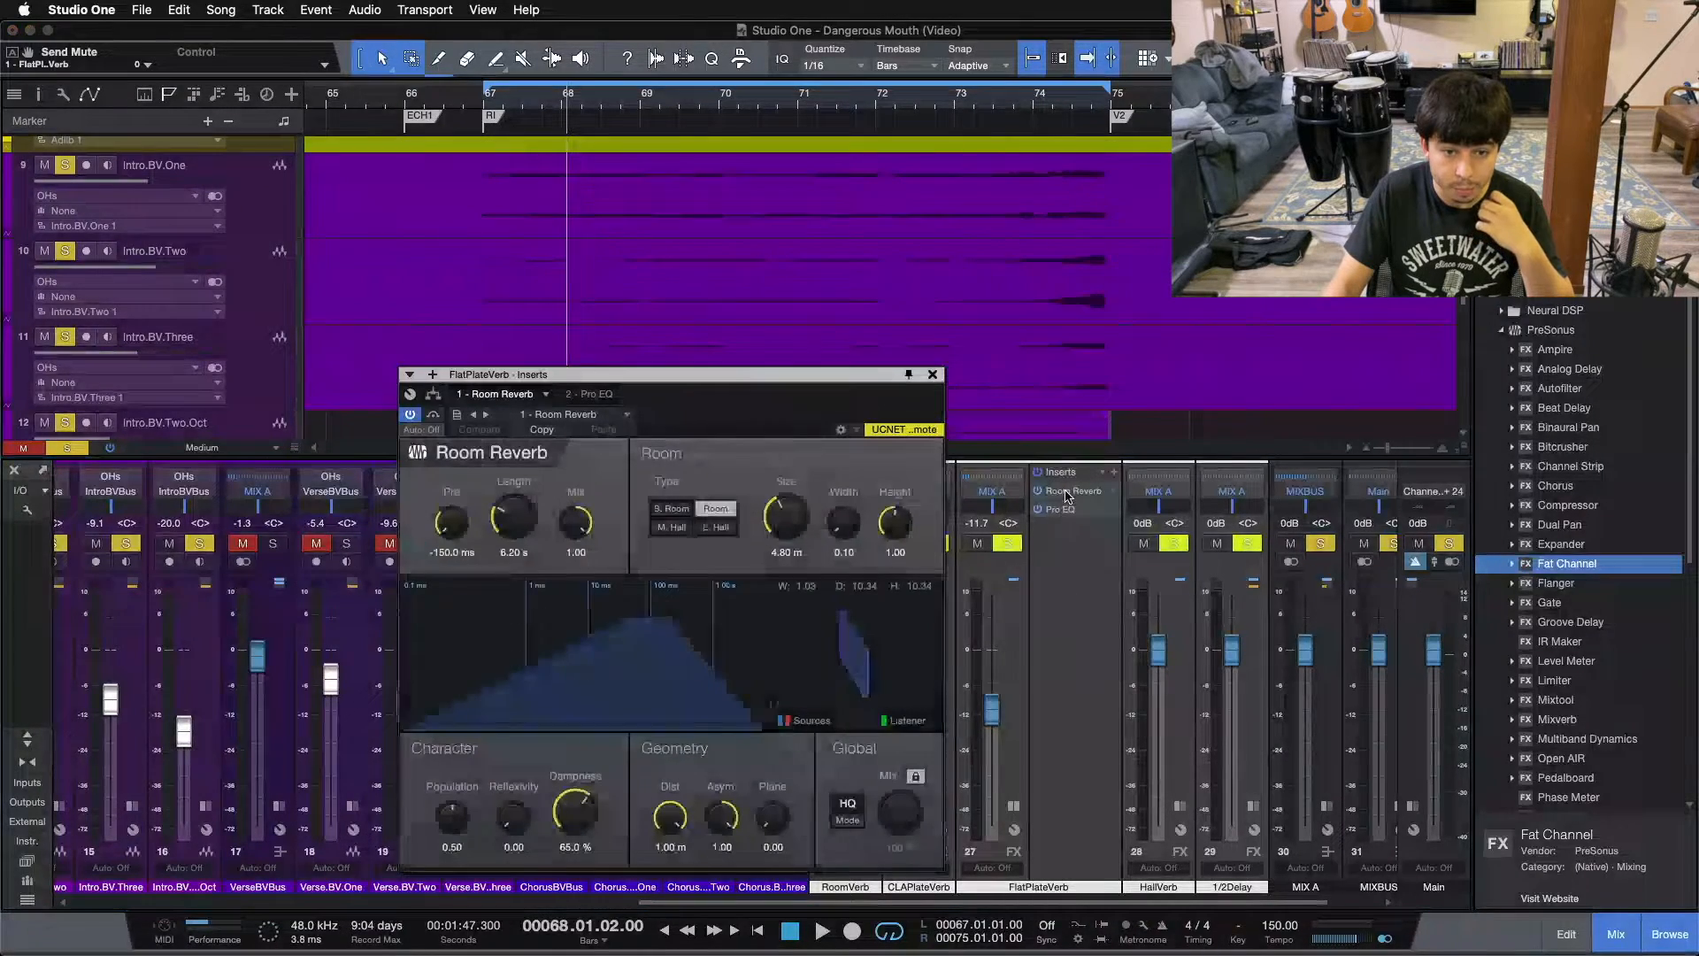
left_click(584, 415)
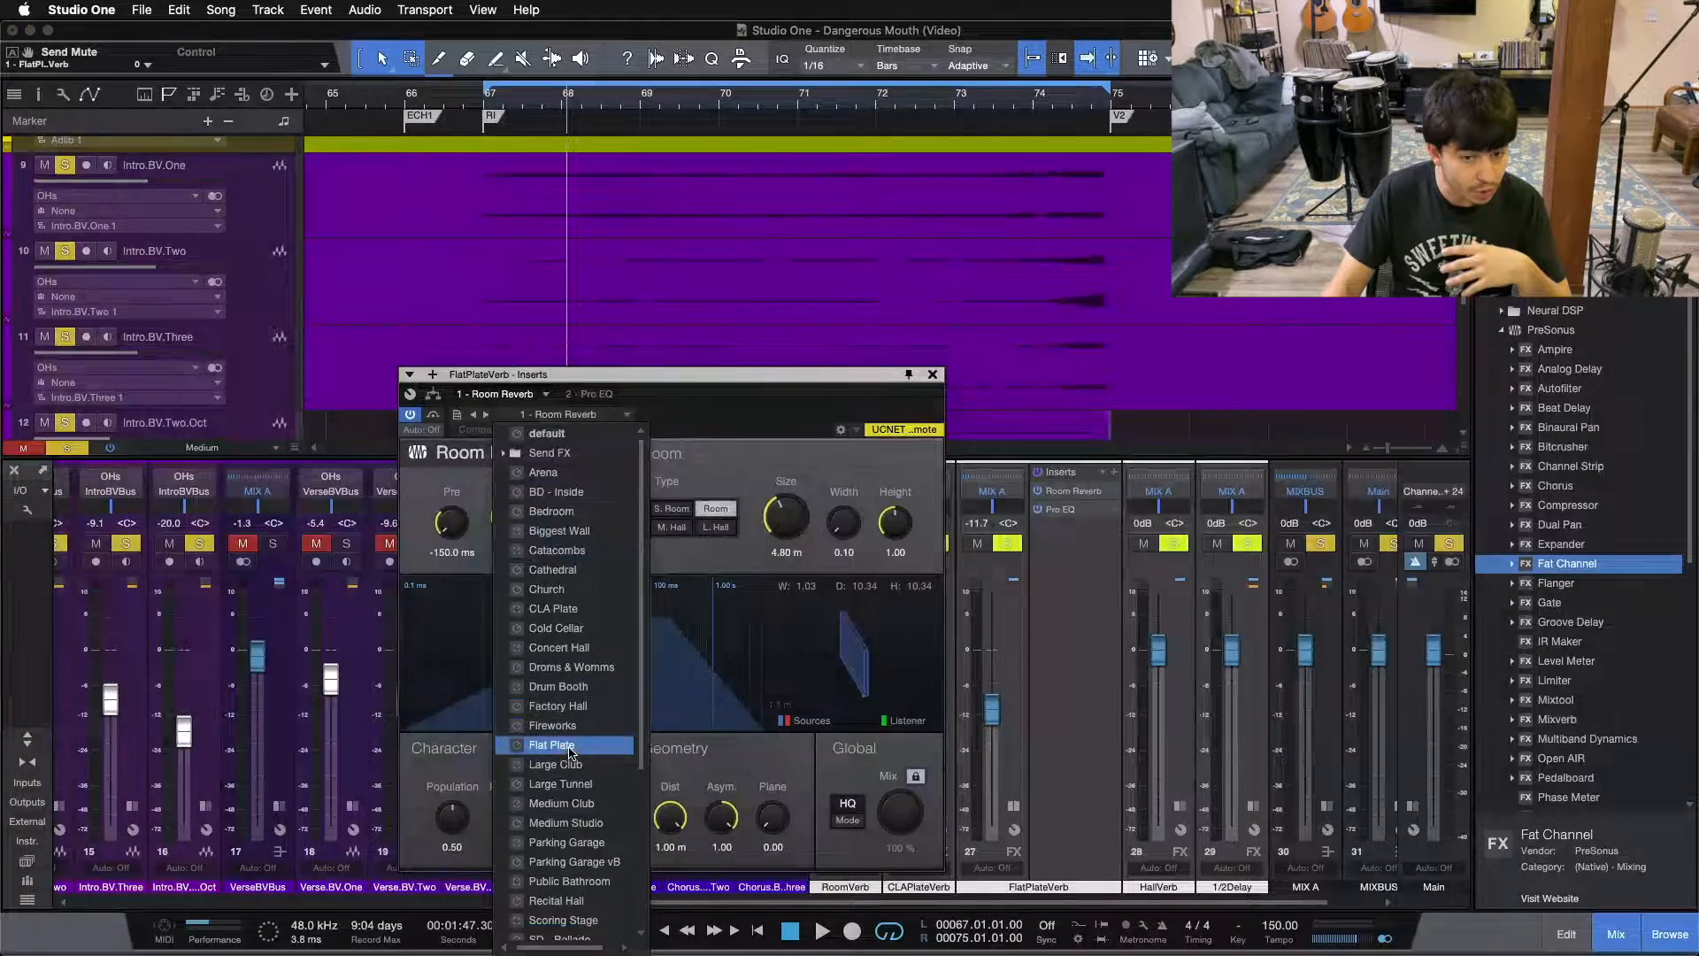
left_click(741, 411)
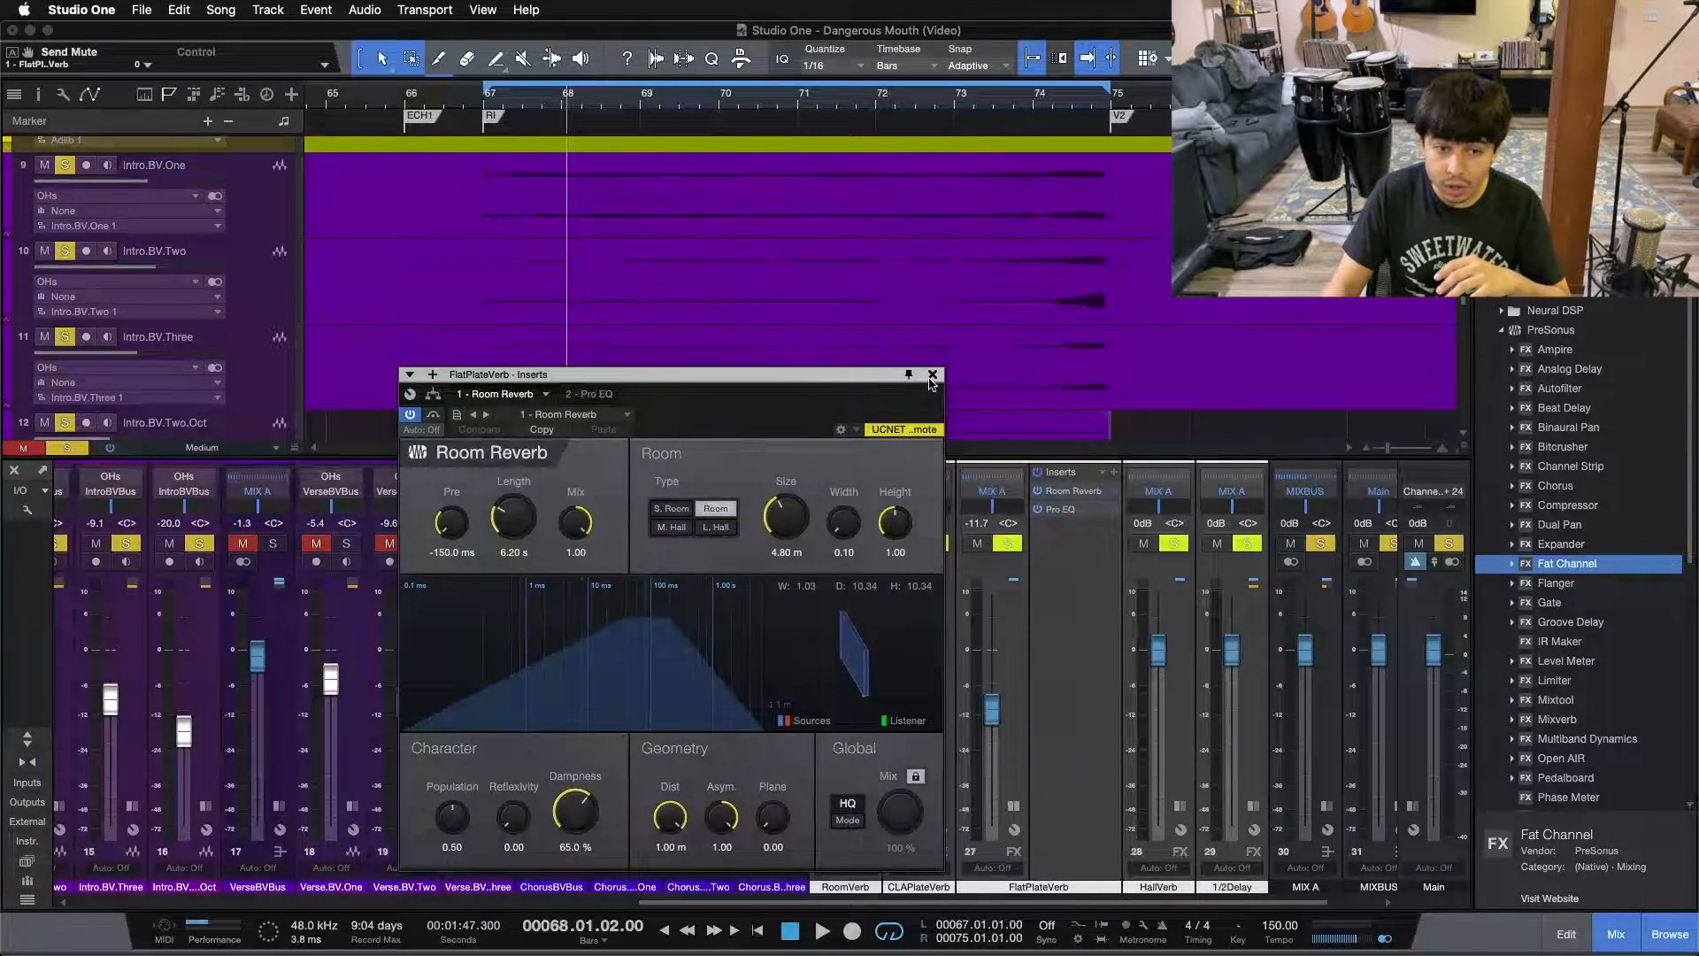
left_click(932, 375)
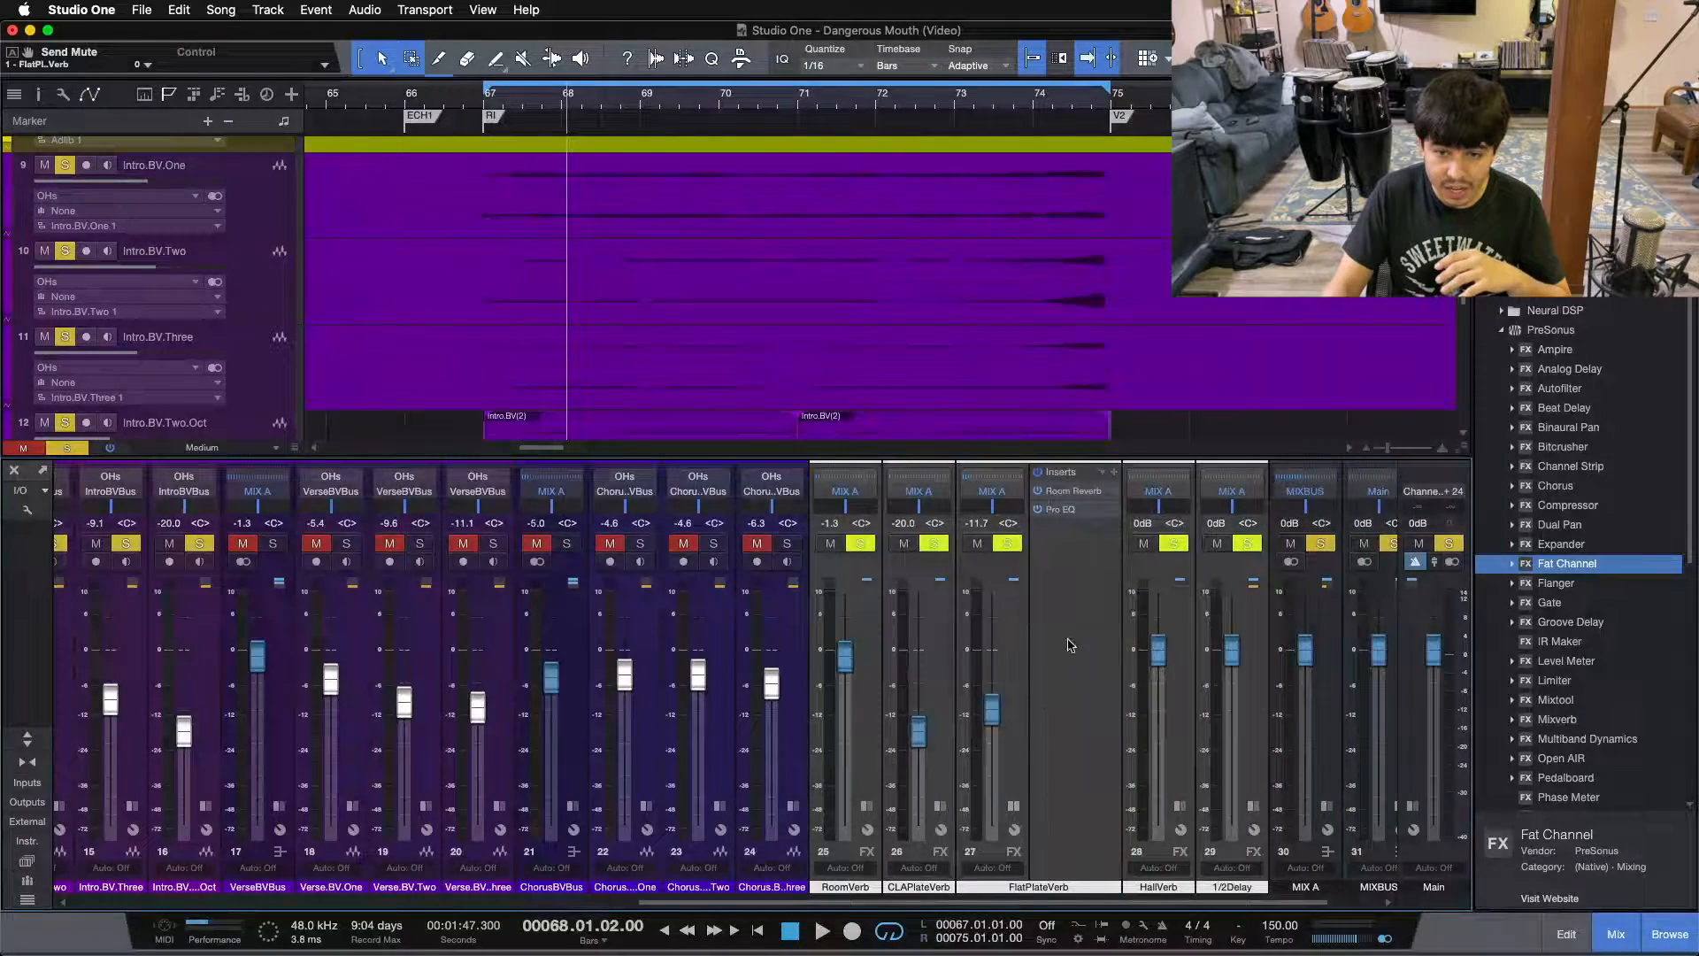
Examine the Pro EQ on the FlatPlateVerb channel, close it, and collapse the channel's inserts
left_click(1073, 514)
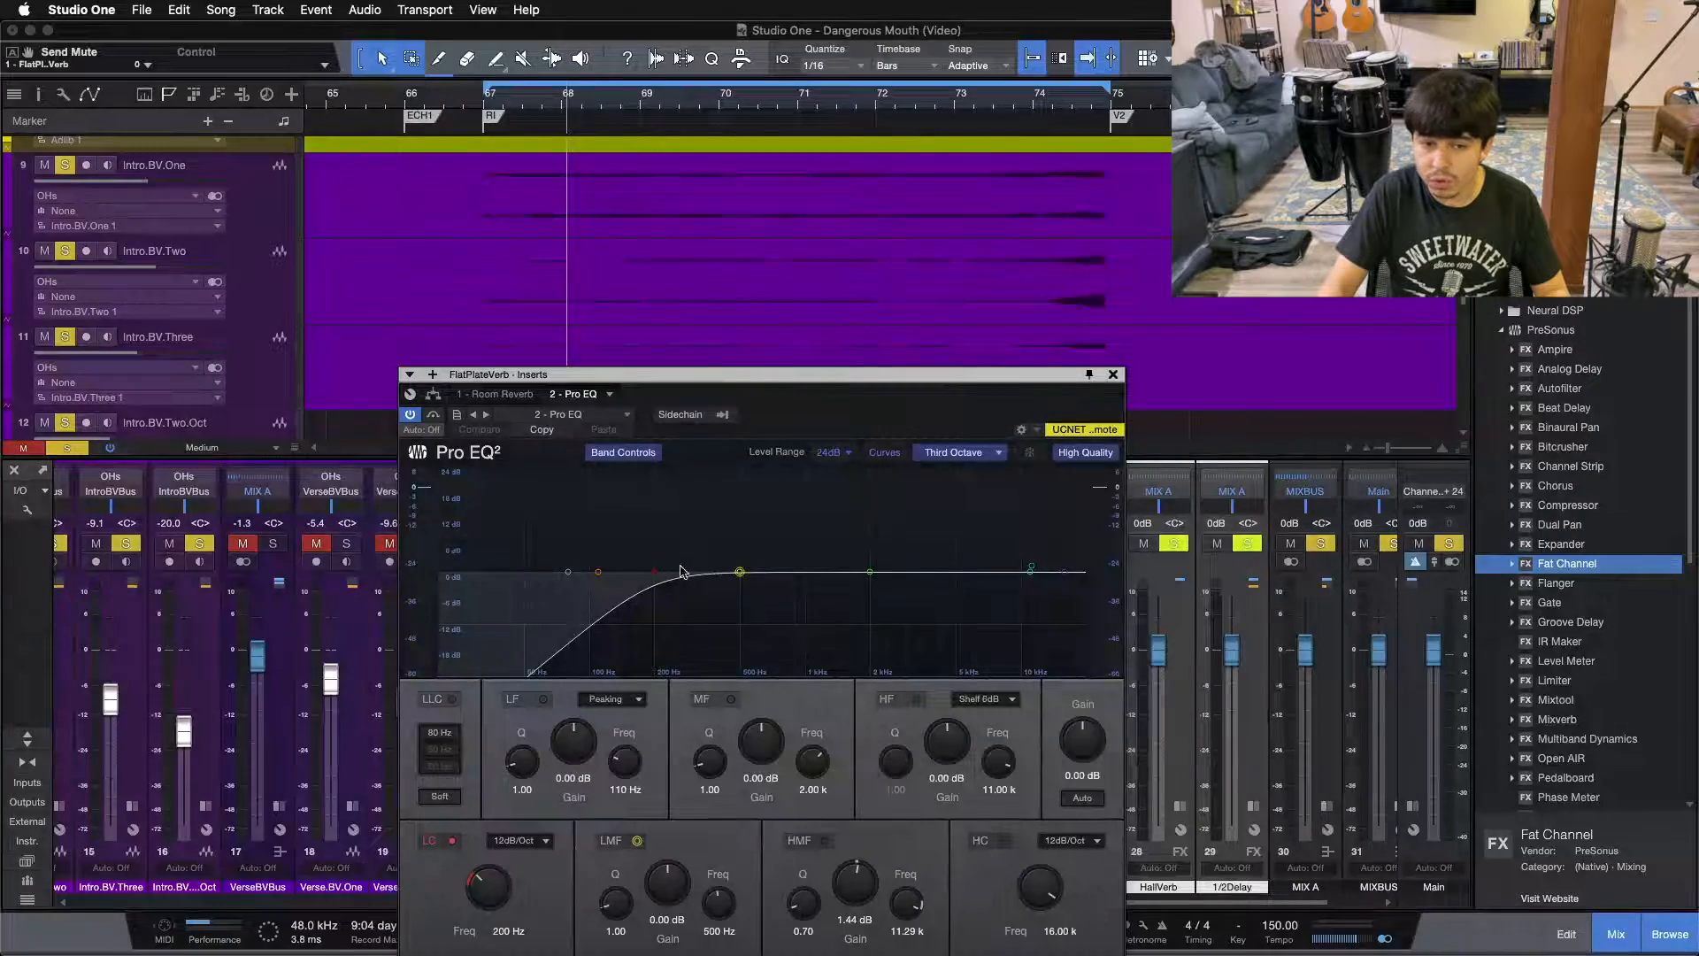
left_click(1114, 375)
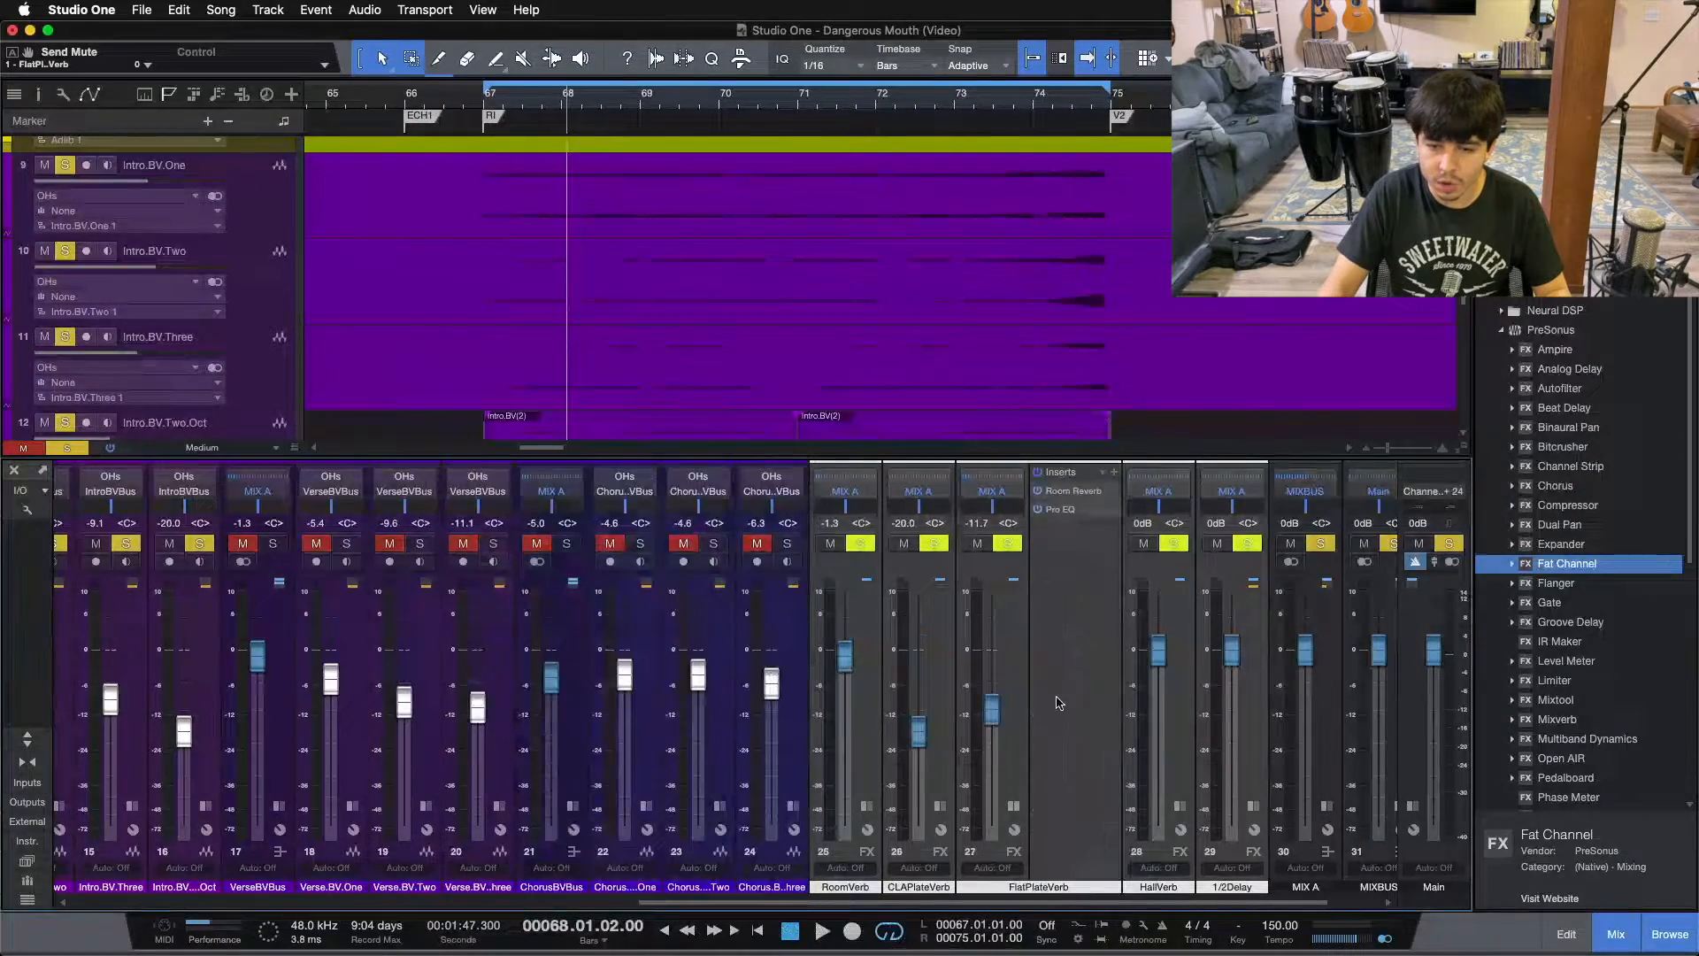
left_click(1017, 806)
Mute the IntroBVBus's FlatPlateVerb send, play from bar 67, and re-enable the send to compare the reverb
left_click_drag(1002, 902, 700, 868)
left_click(429, 641)
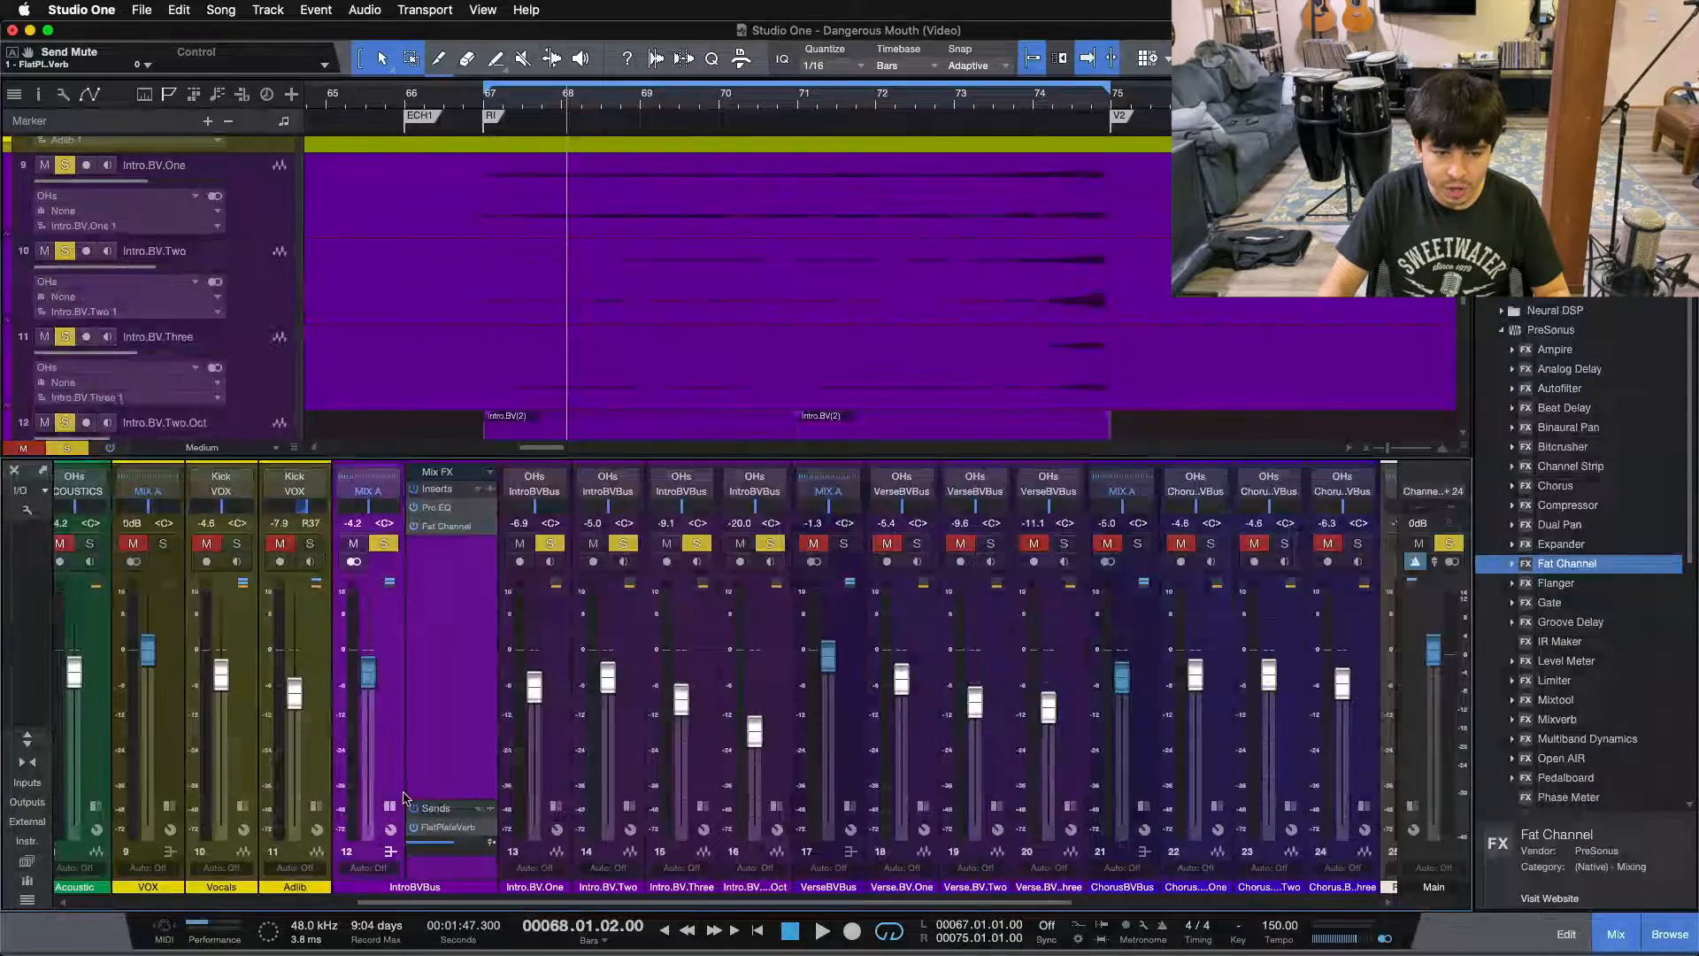
key("KP_1")
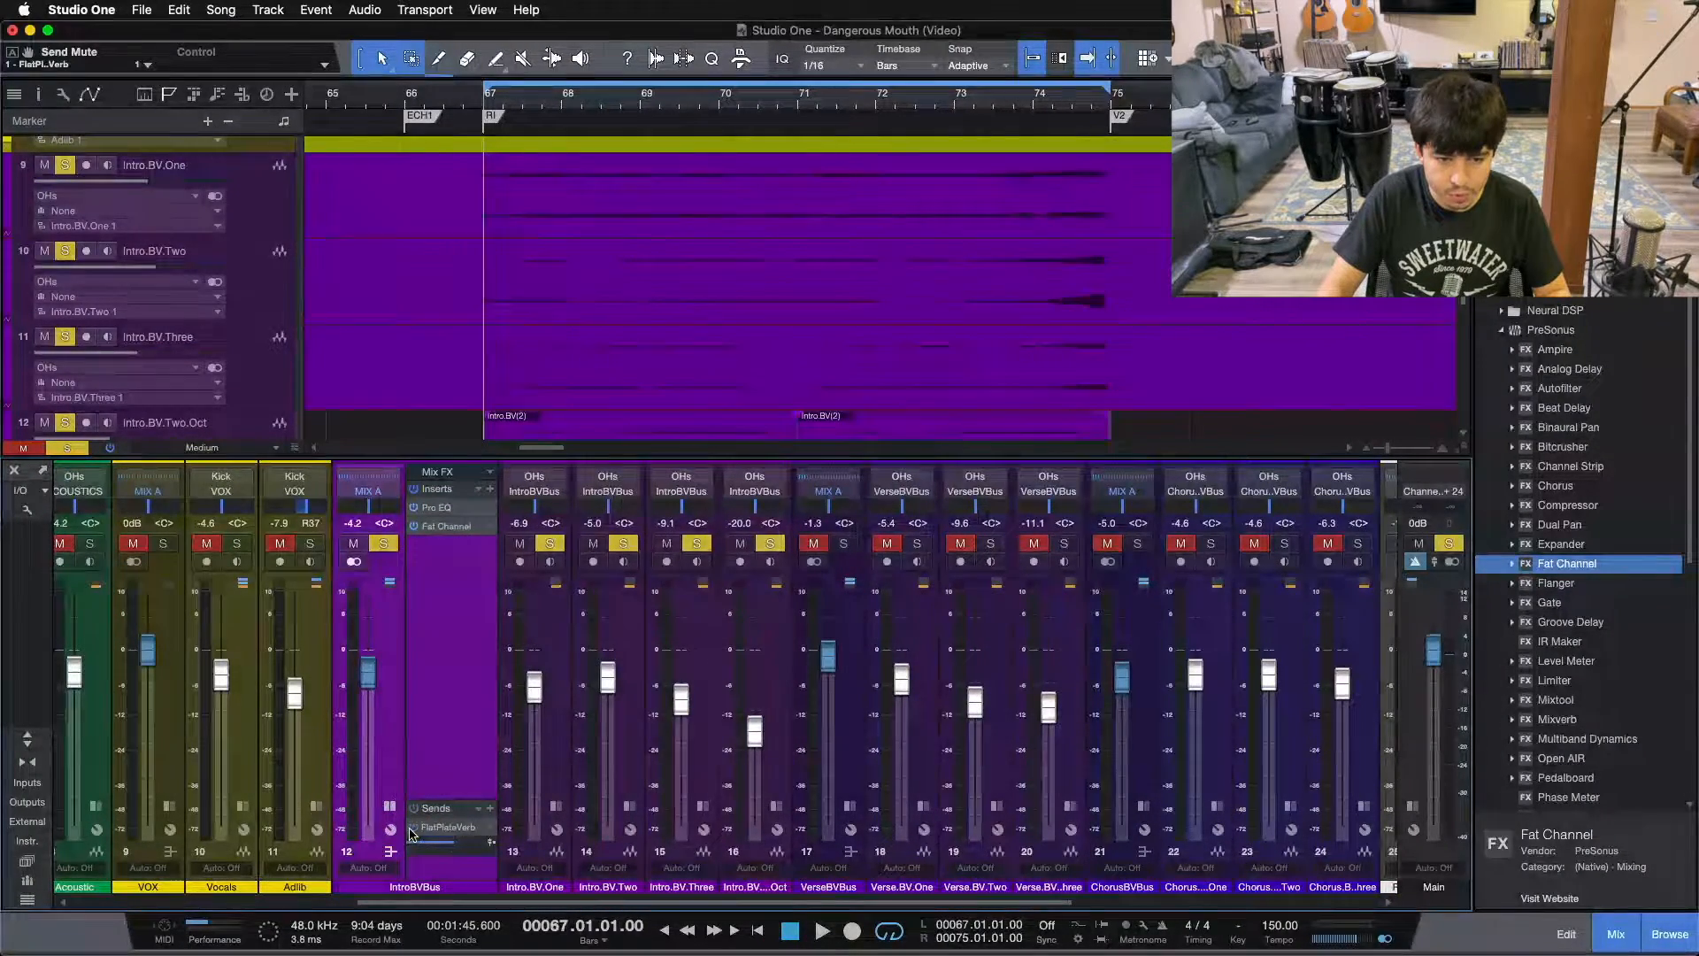
left_click(411, 827)
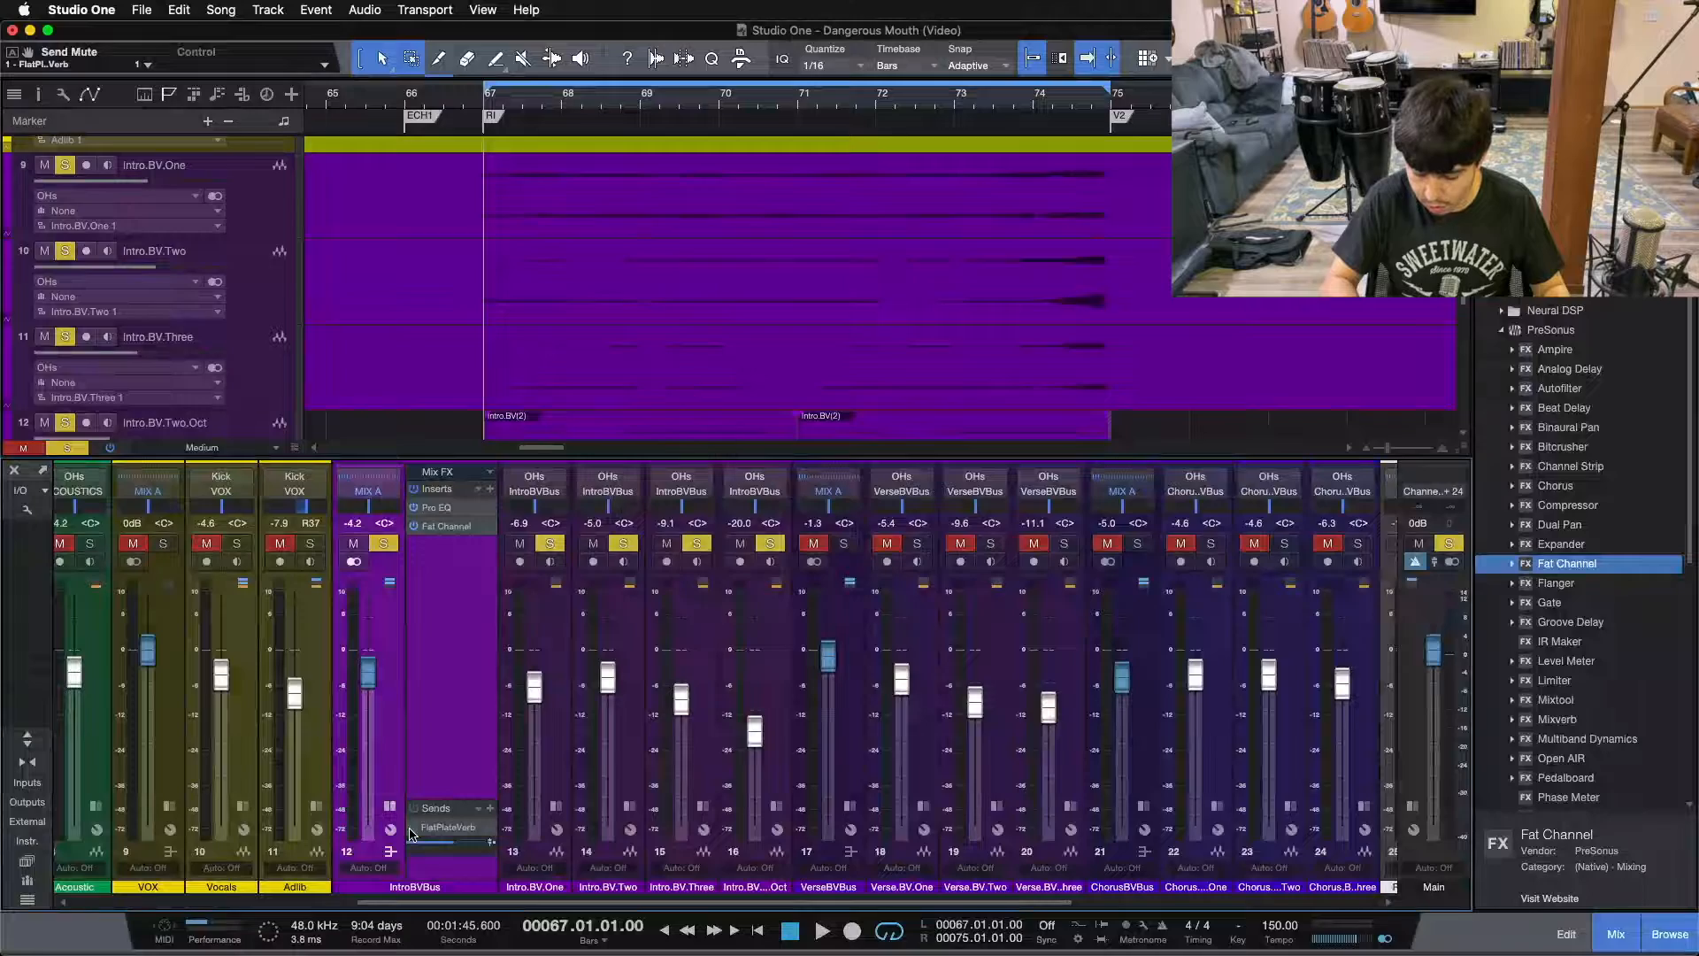
key("space")
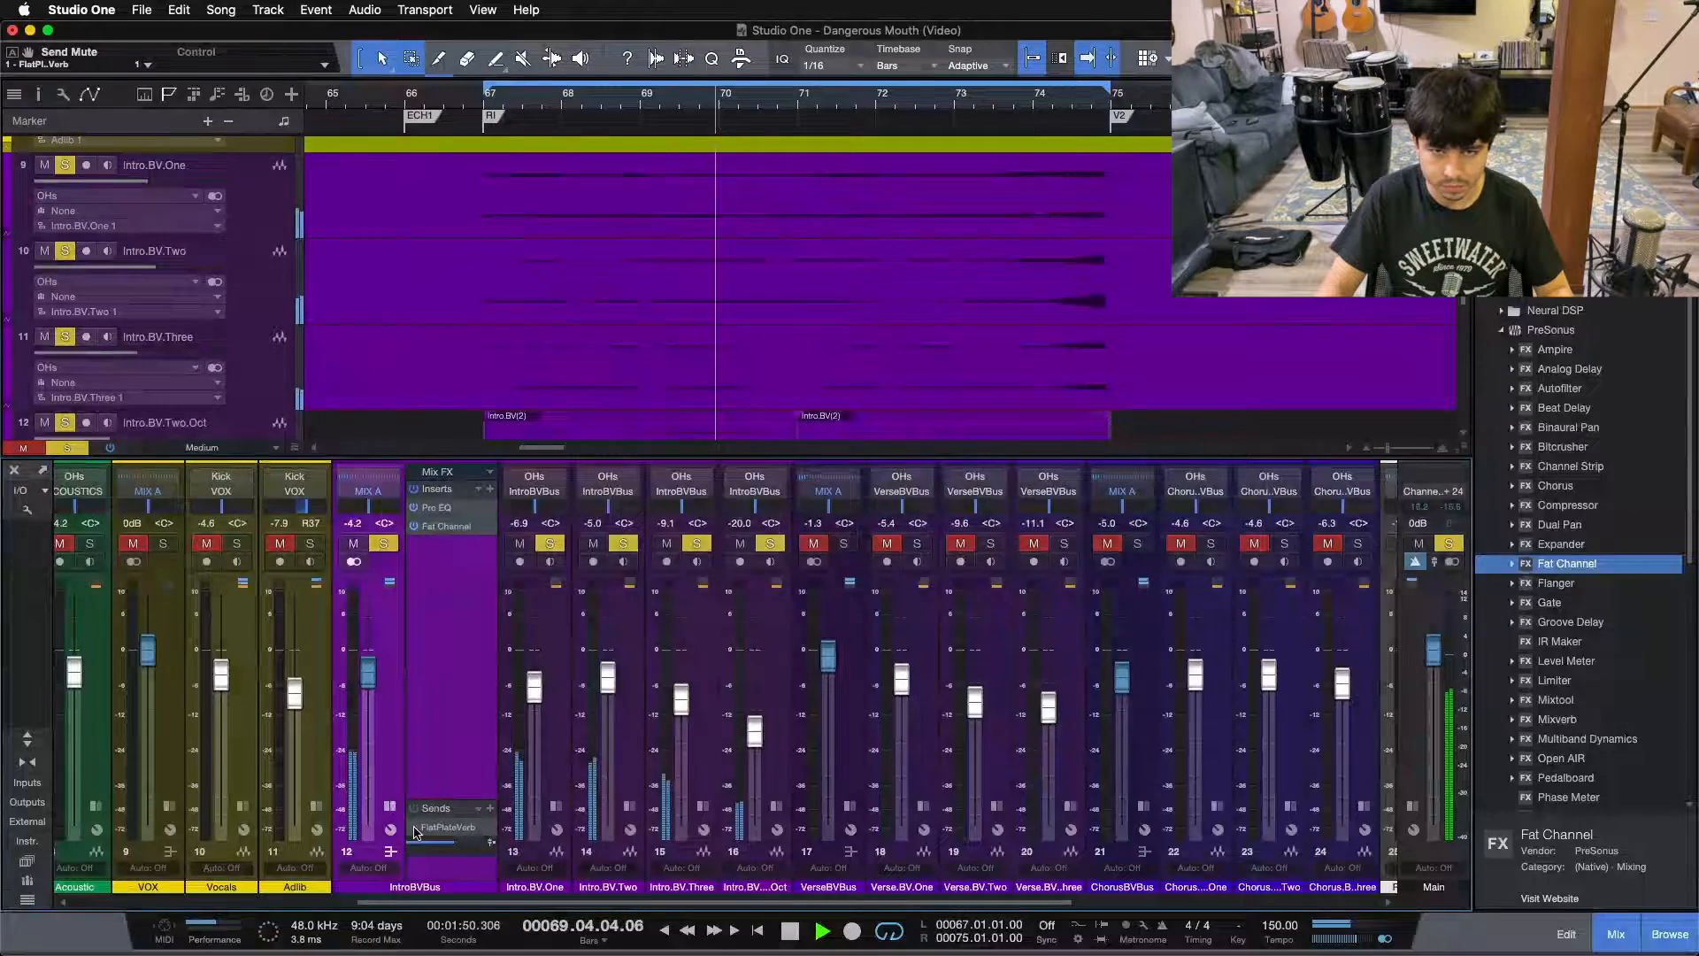
left_click(414, 830)
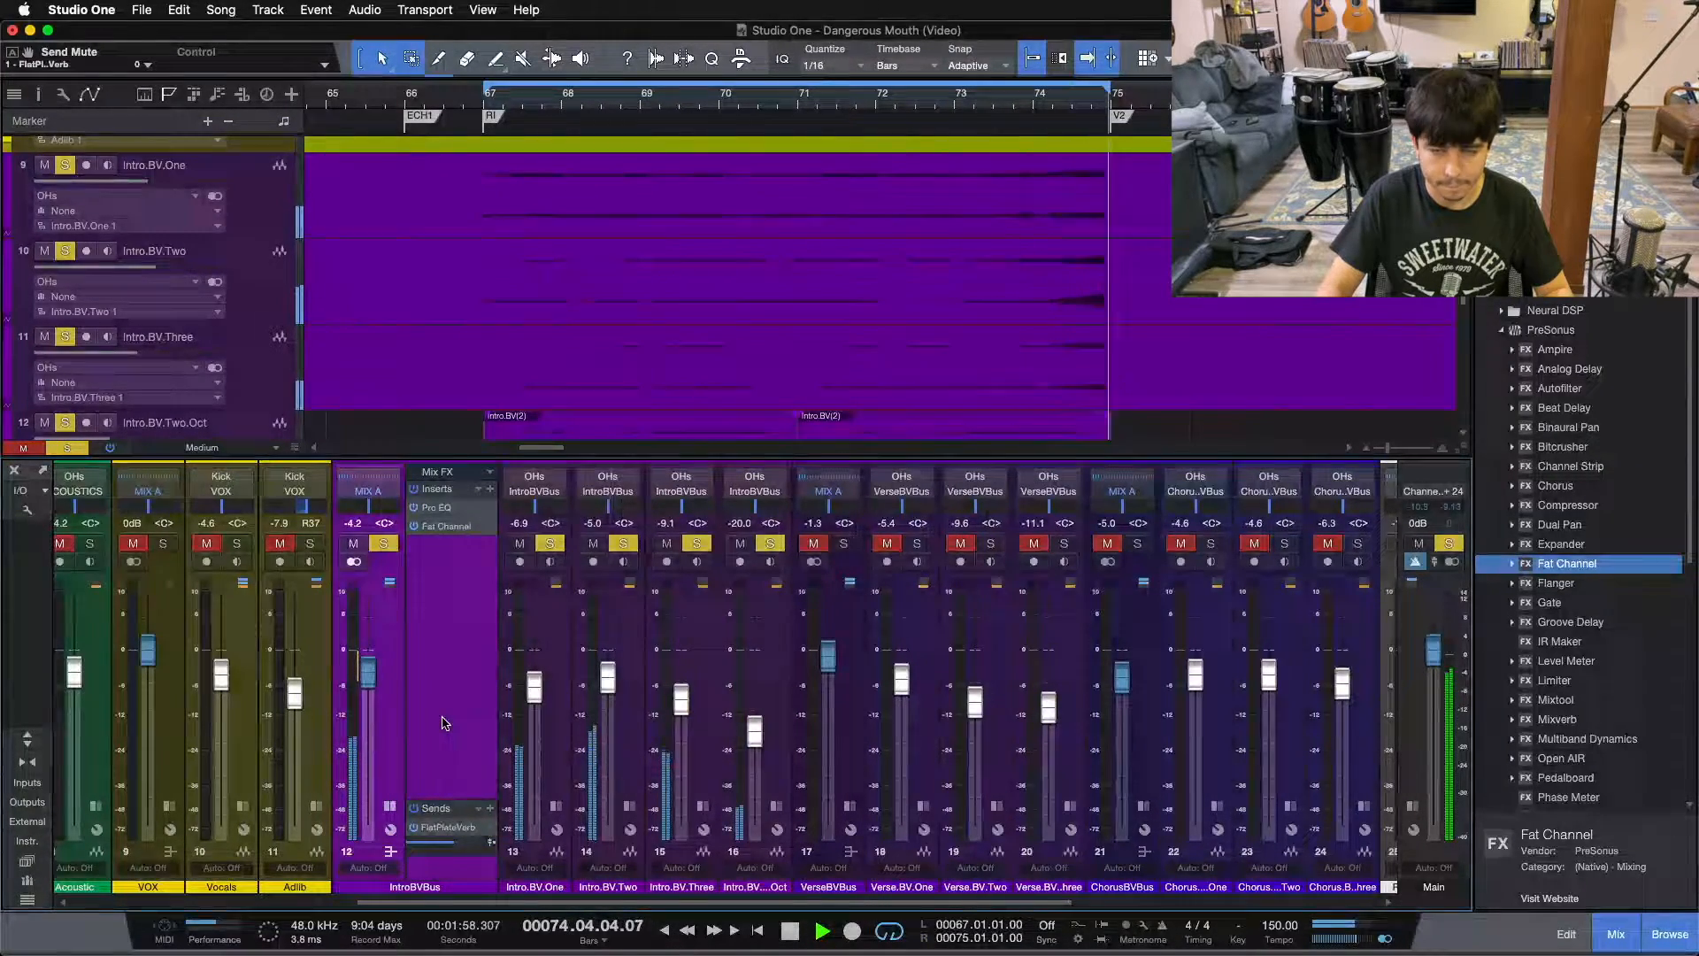
Expand the FlatPlateVerb channel's inserts, and mute and re-enable the IntroBVBus's FlatPlateVerb send during playback to compare dry and wet vocals
left_click_drag(505, 901, 808, 901)
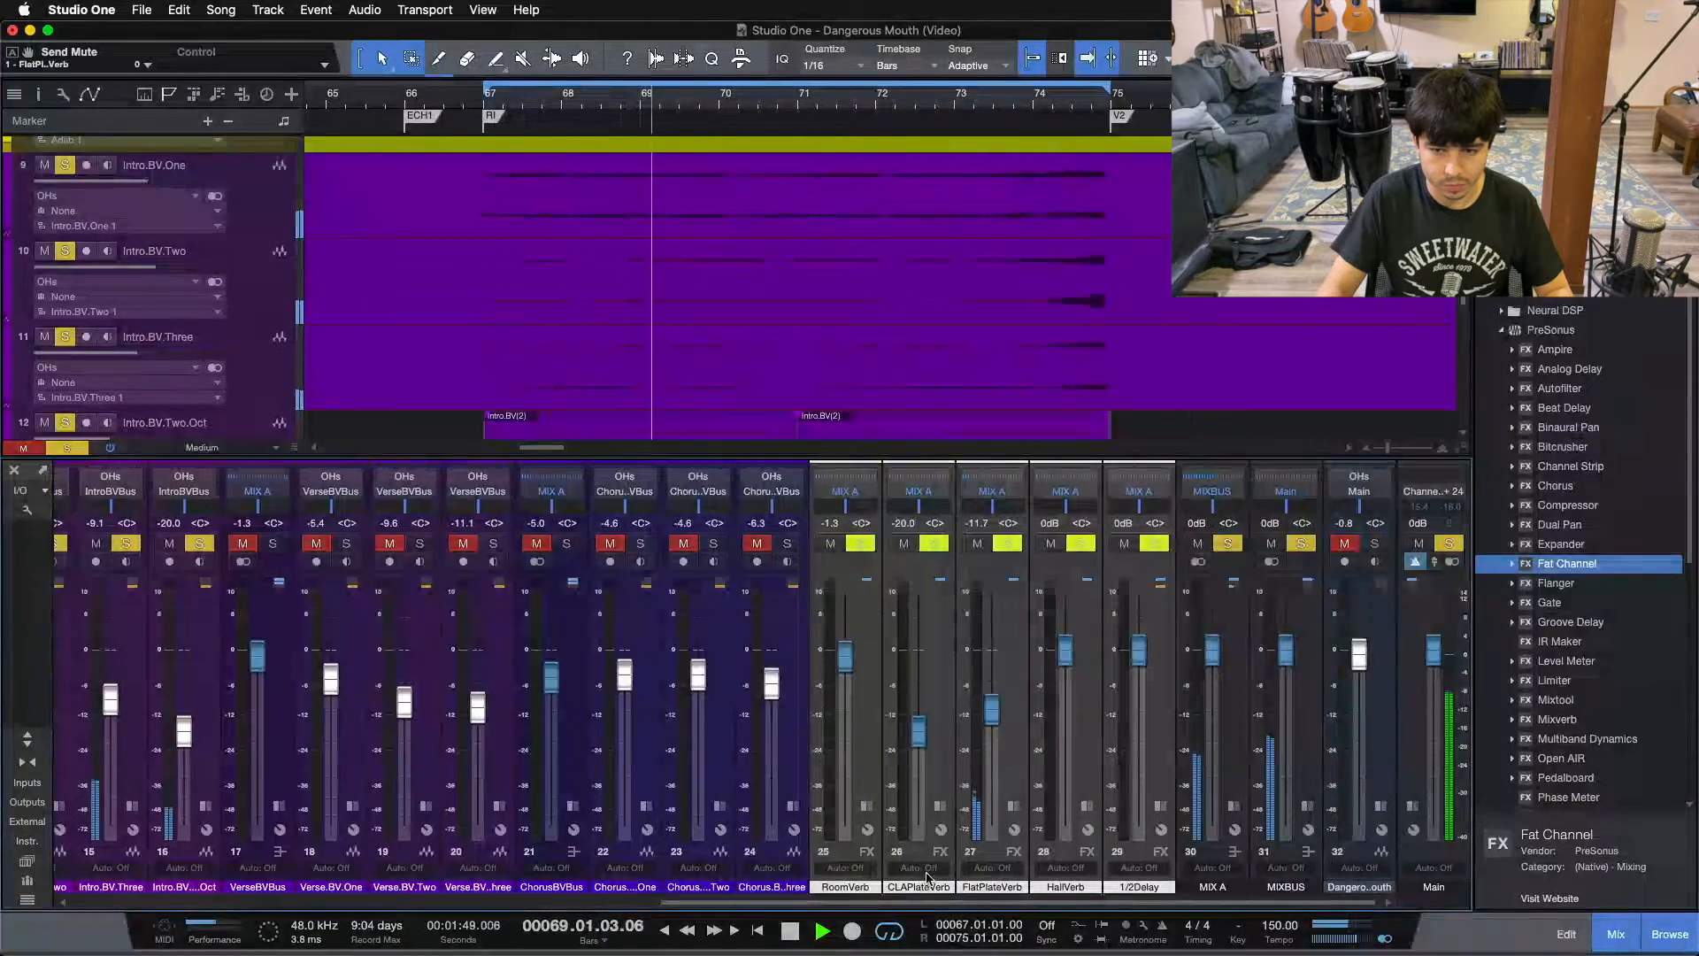
left_click(1013, 805)
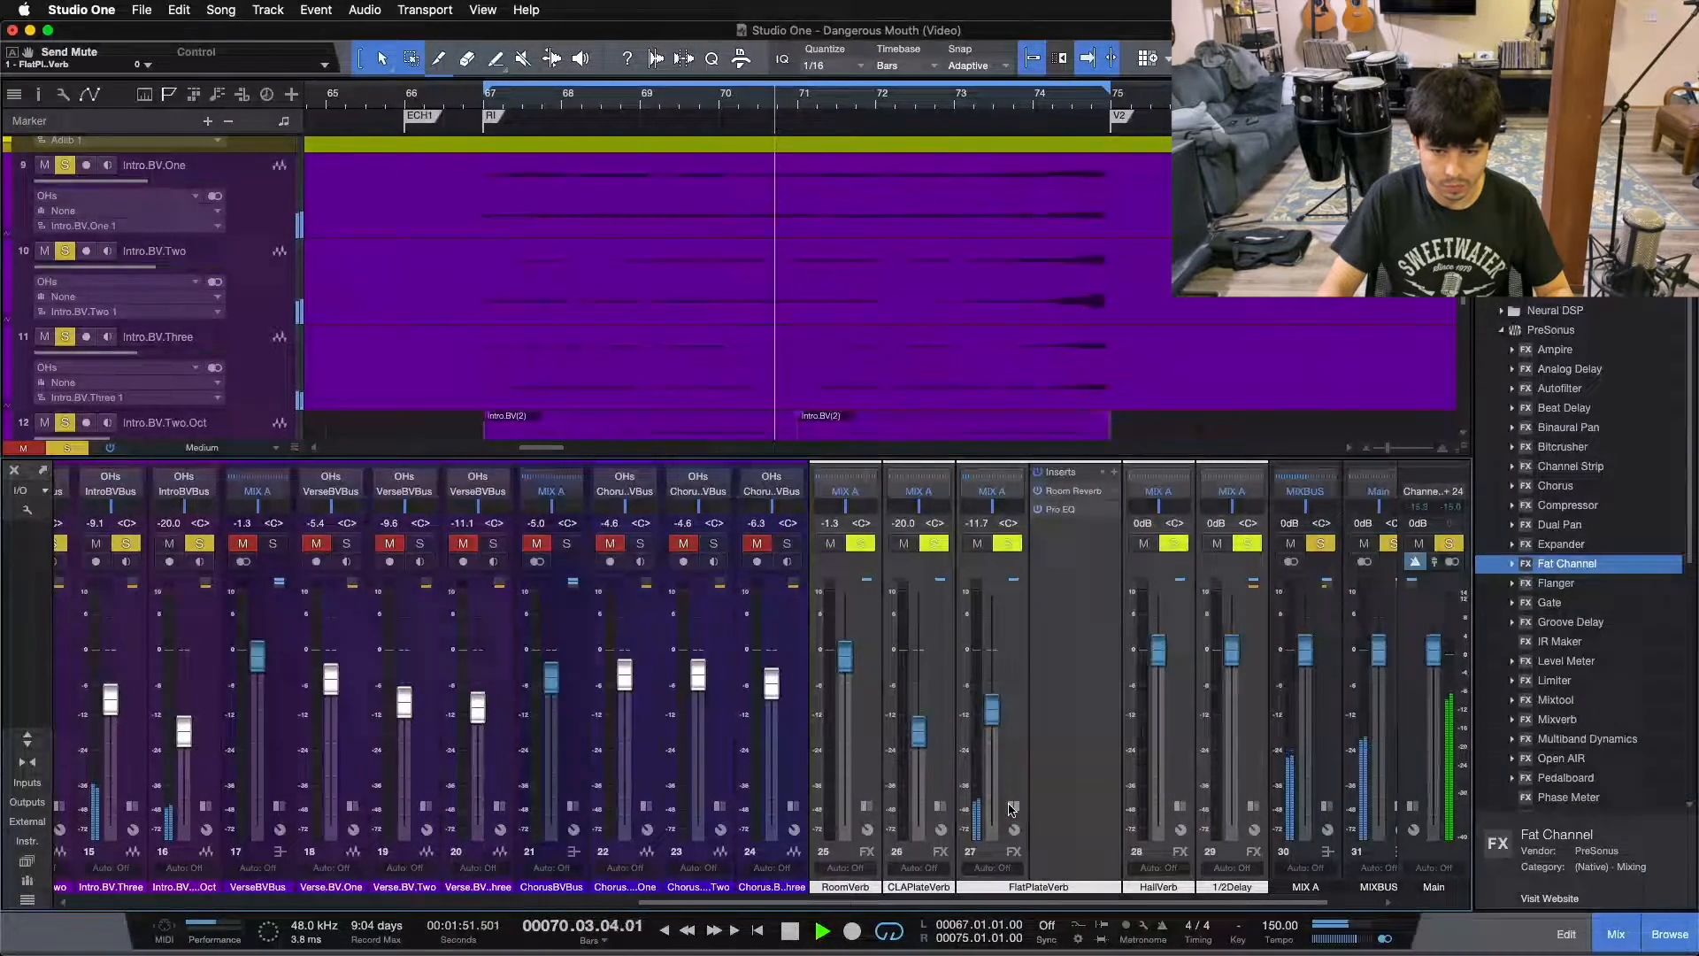
scroll(420, 870, "left", 5)
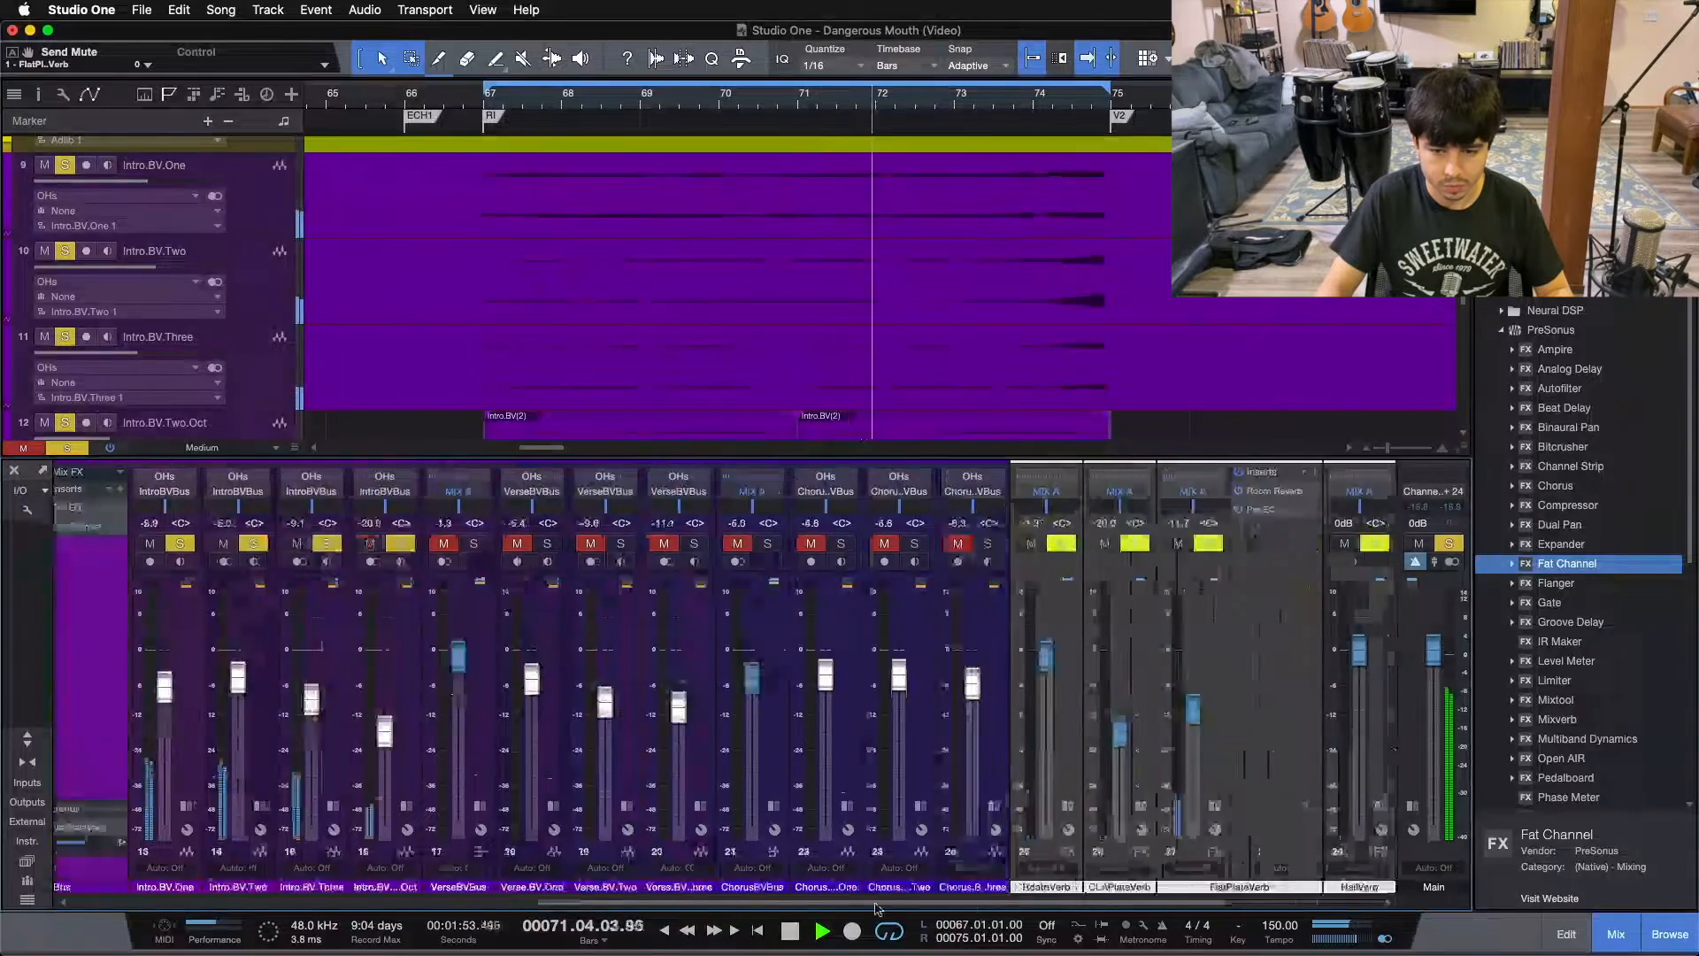
left_click(256, 828)
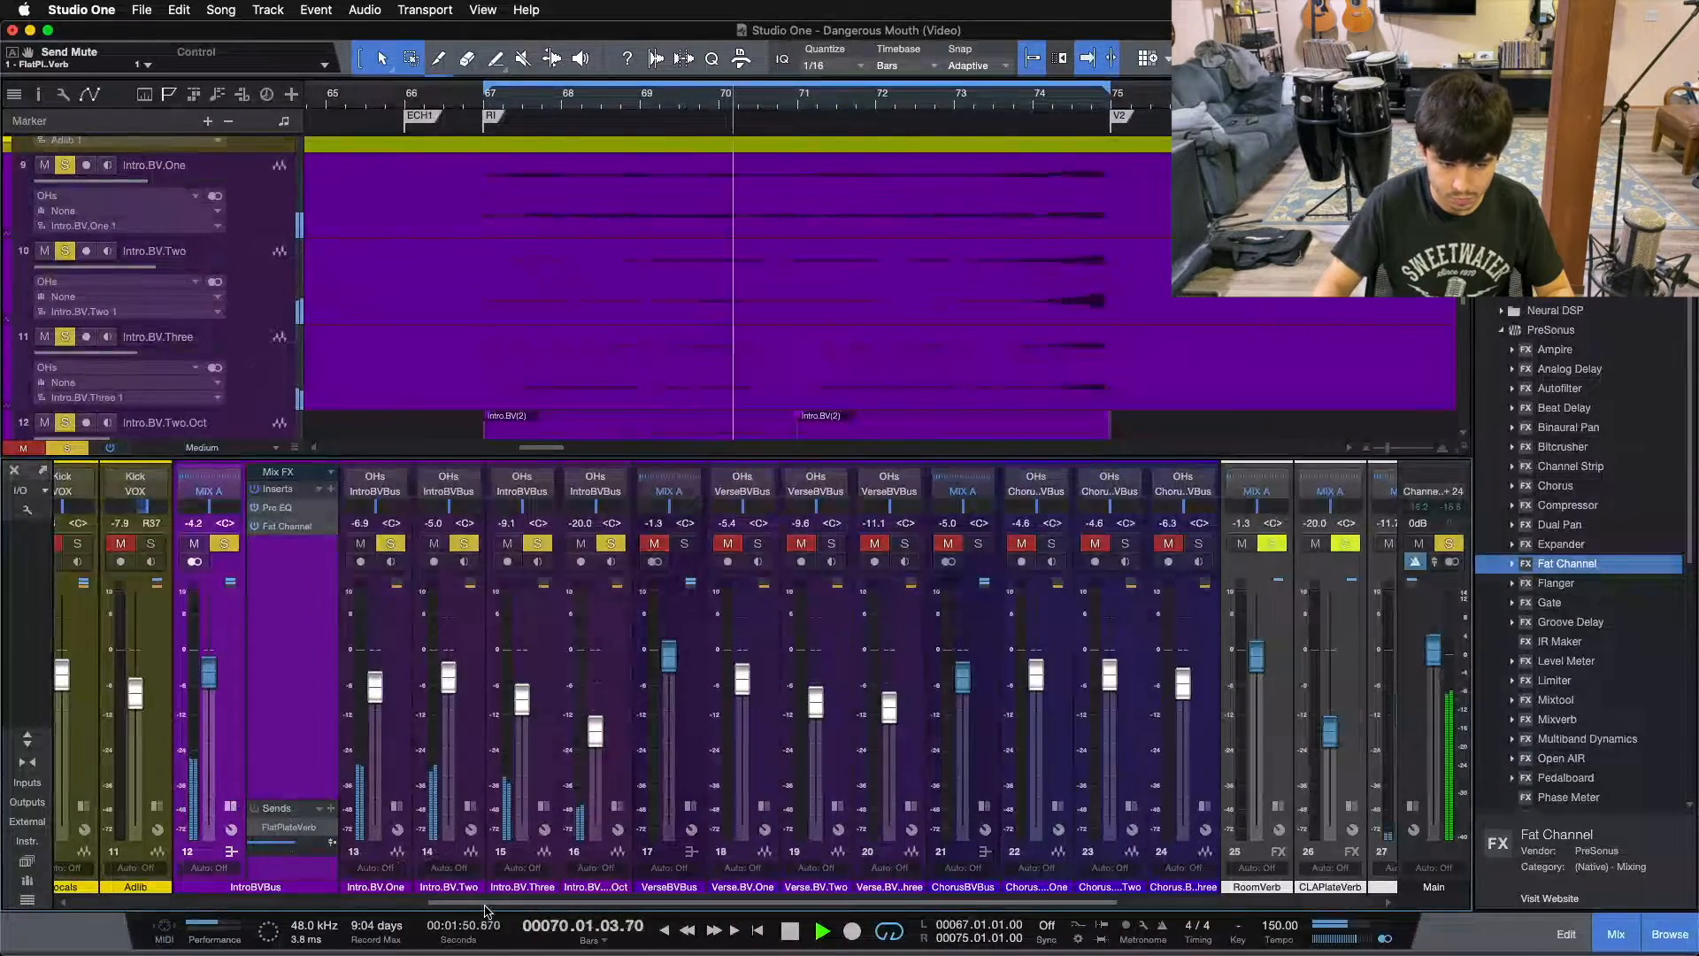
left_click_drag(485, 904, 778, 901)
left_click(911, 543)
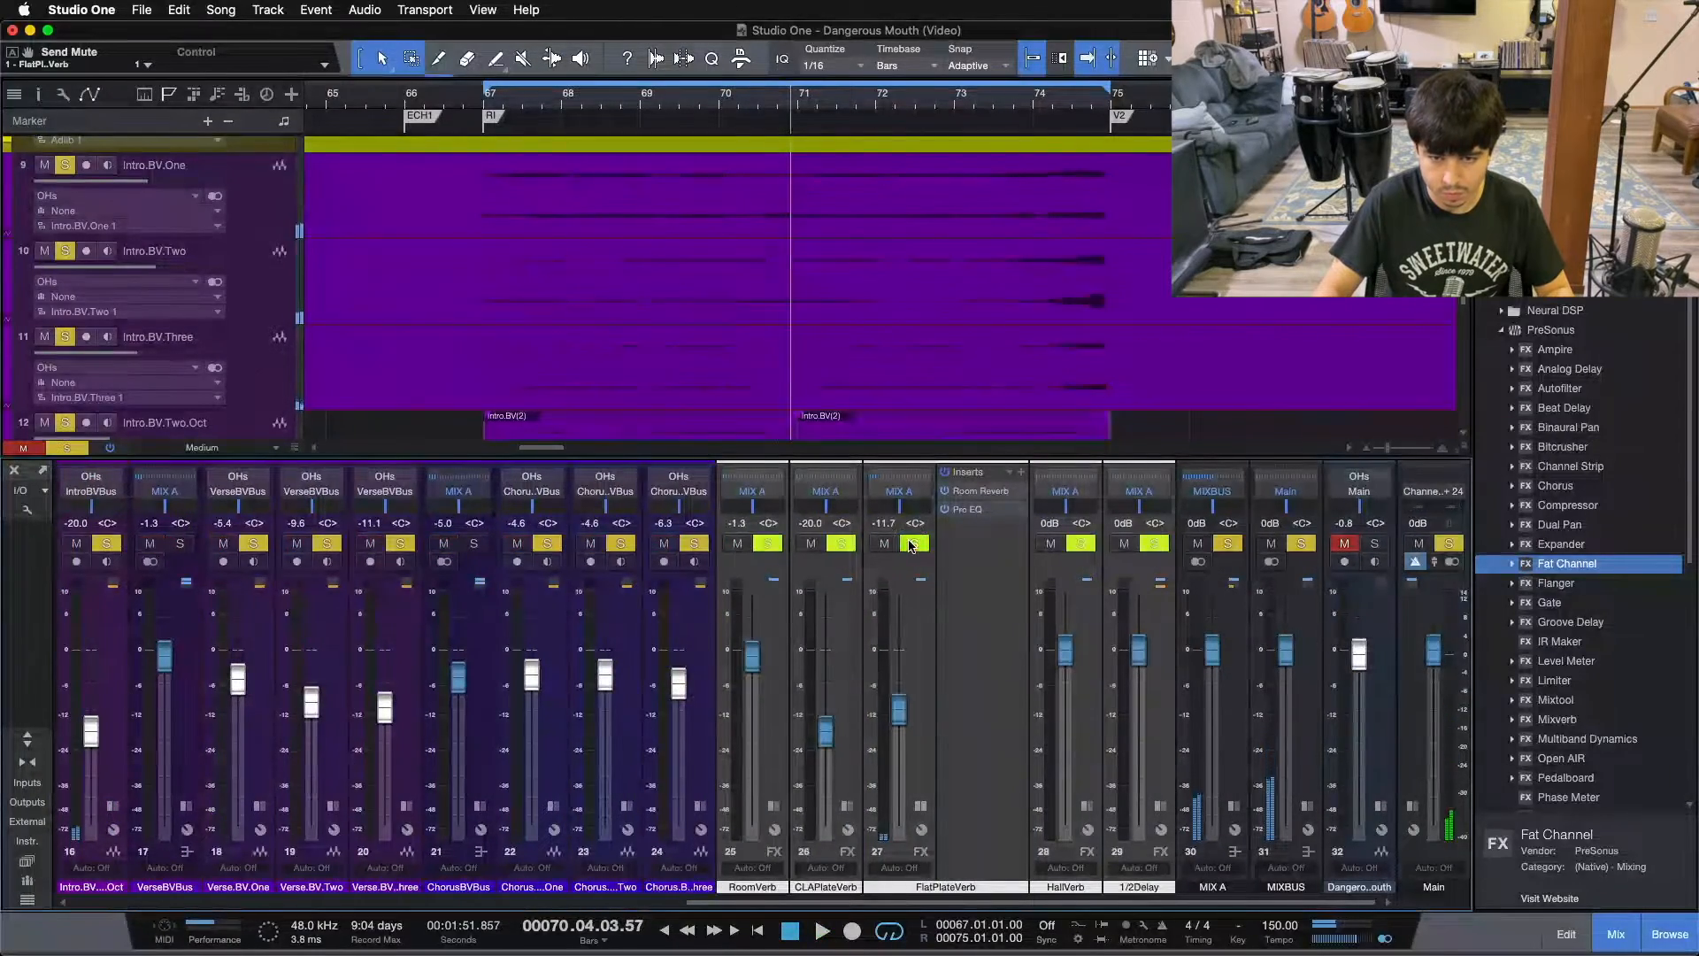
left_click_drag(823, 903, 856, 890)
left_click(334, 828)
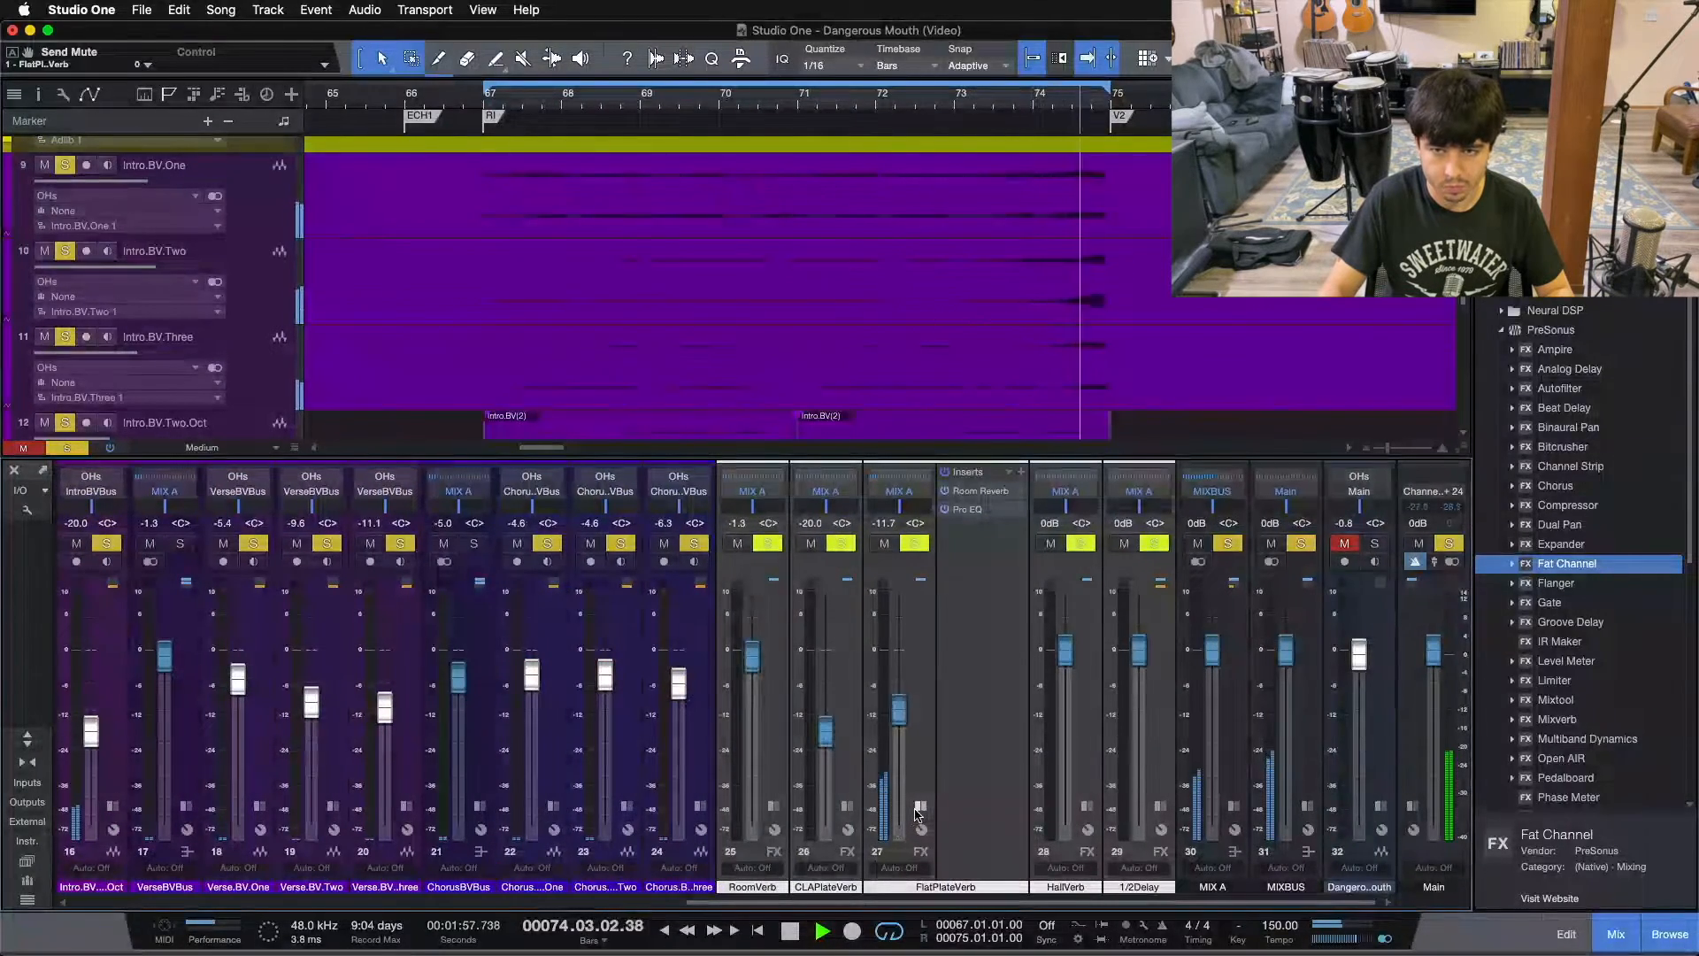
Open the FlatPlateVerb's Pro EQ, bypass and reactivate it to compare the sound, close it, and stop playback
left_click(966, 510)
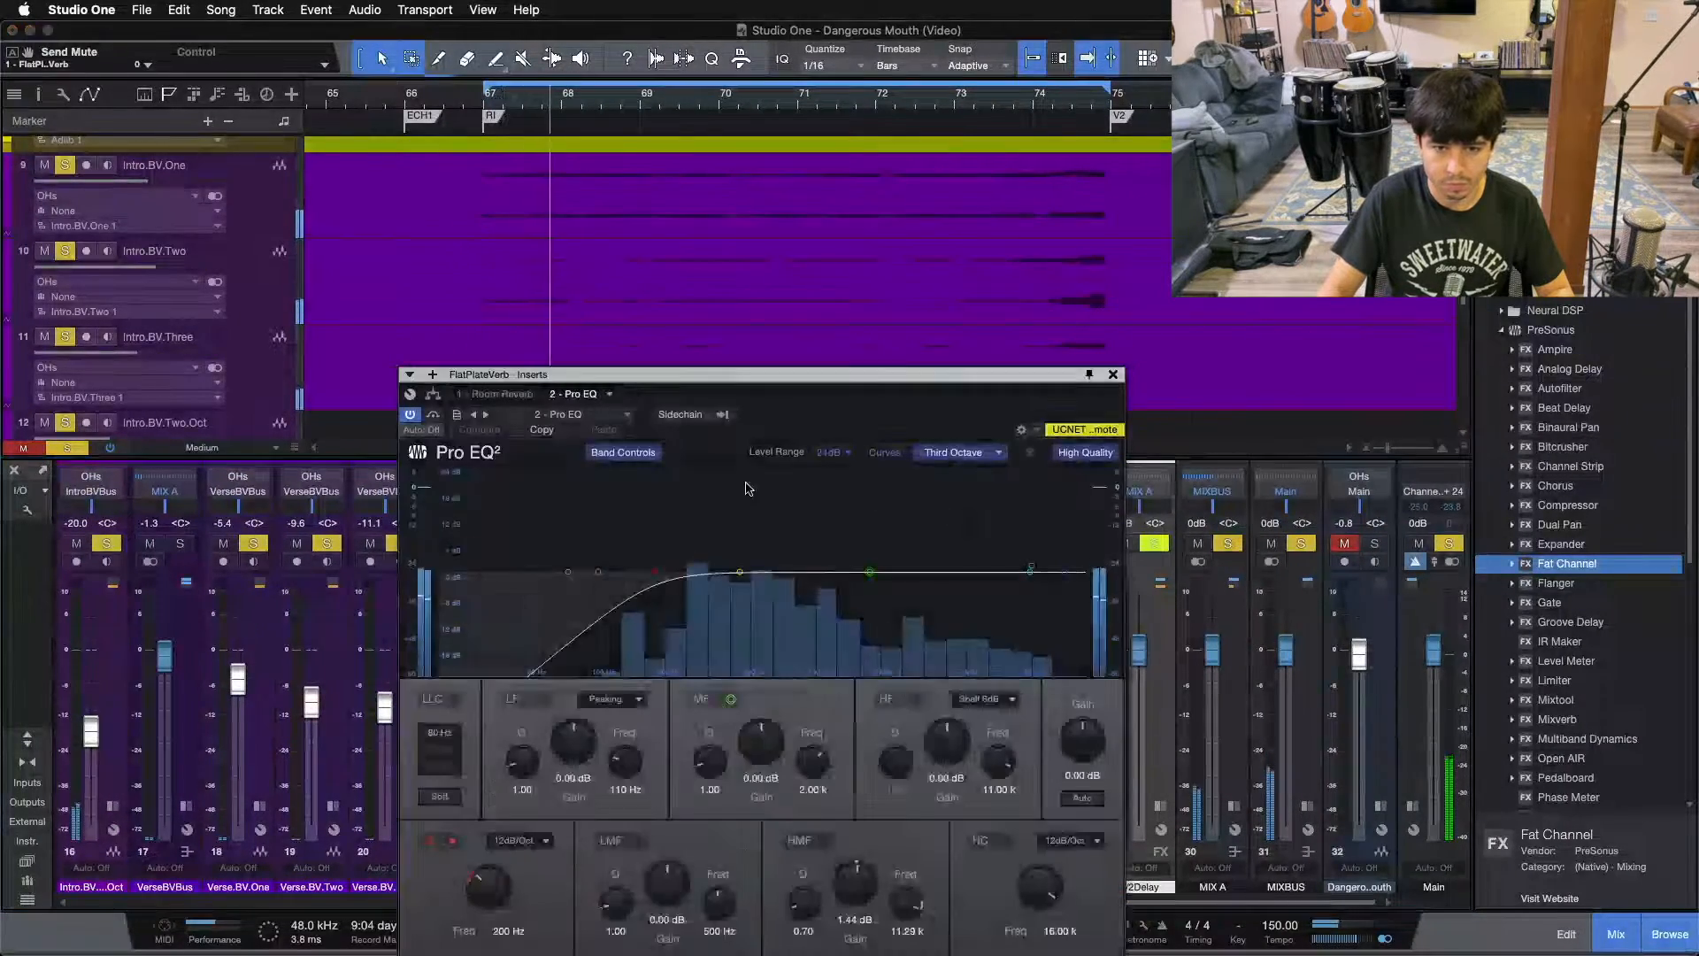
left_click(432, 415)
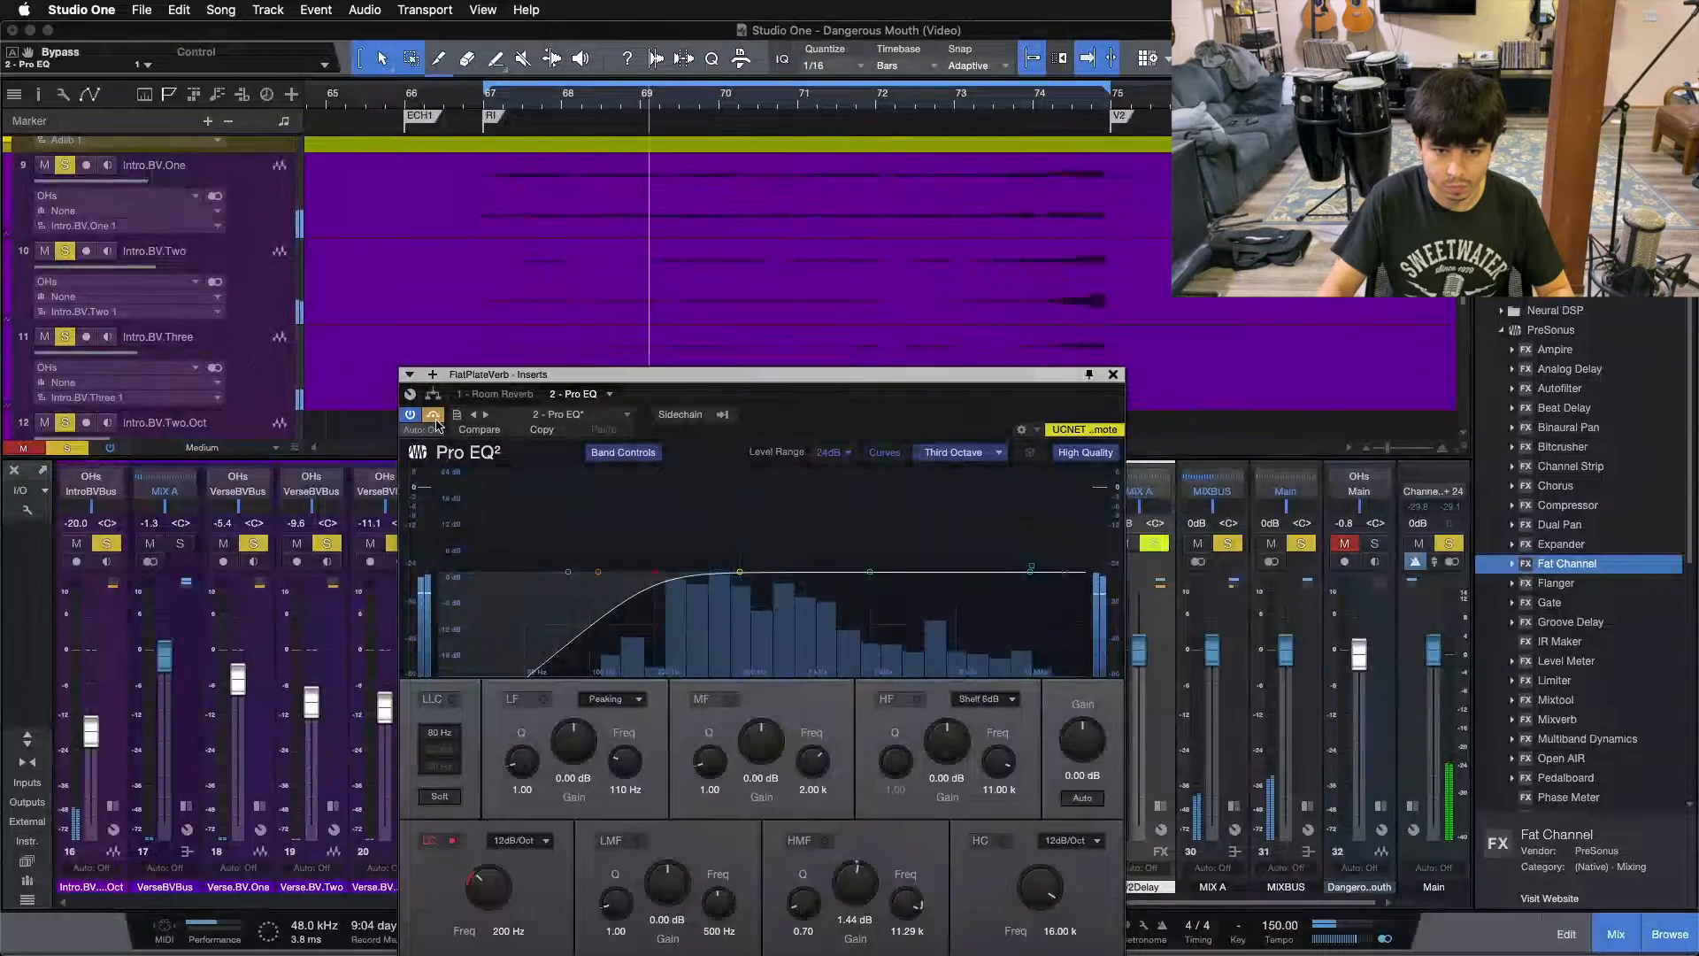
left_click(436, 418)
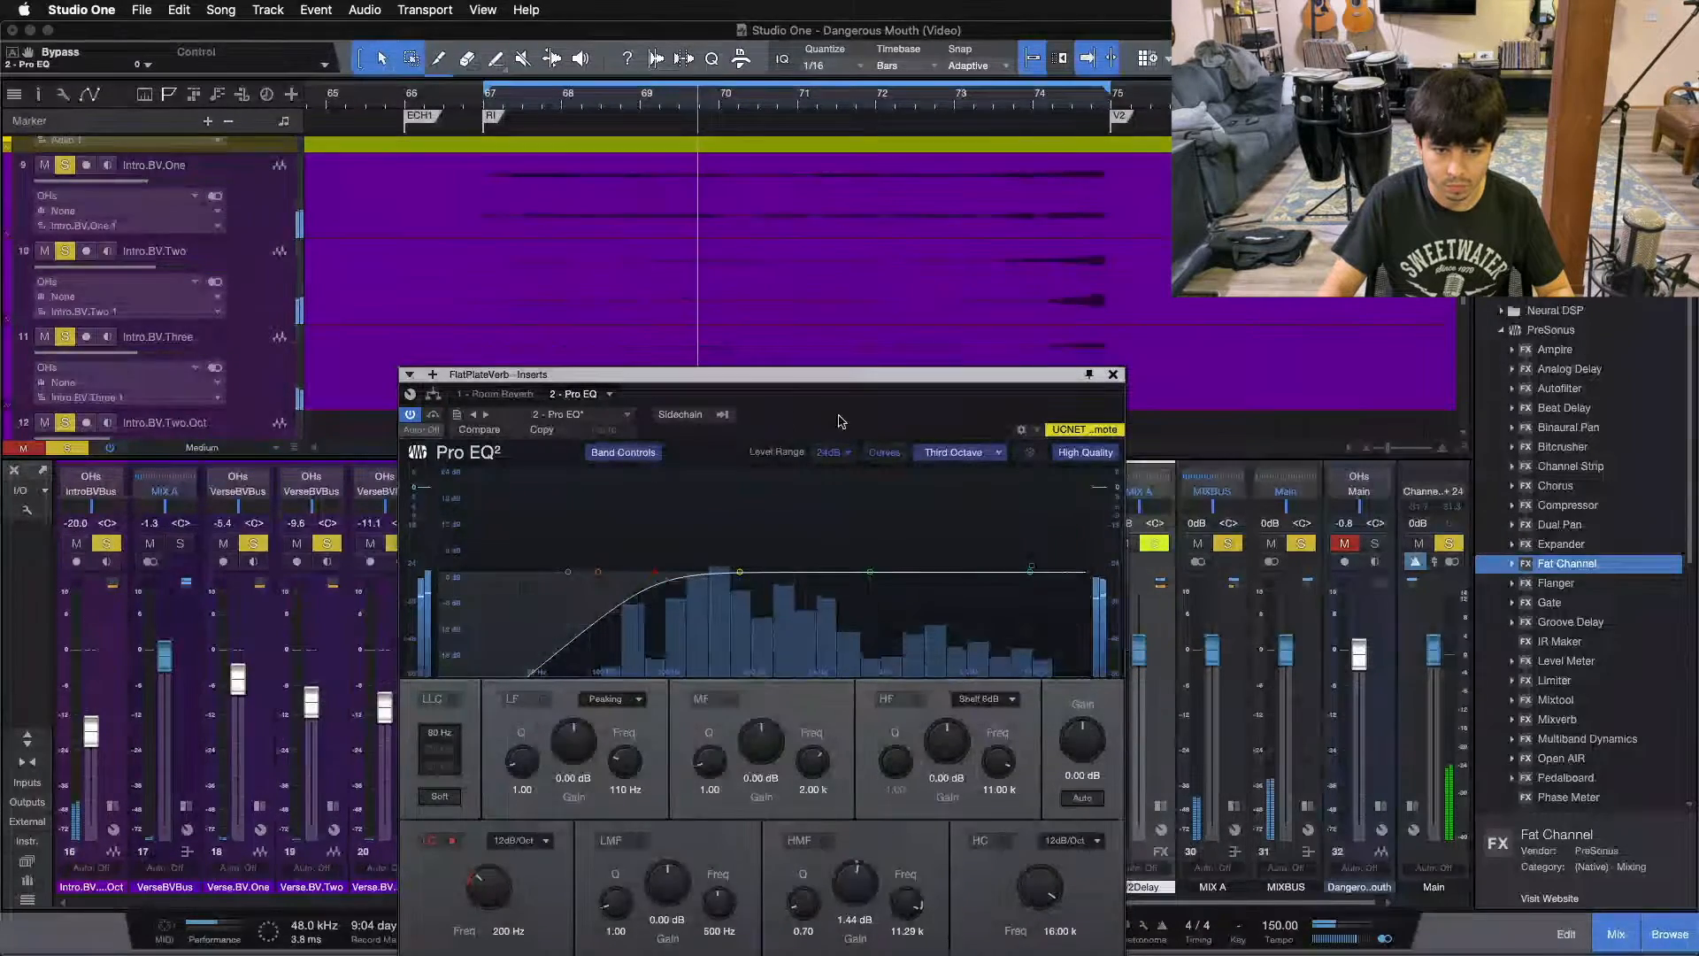
left_click(1112, 374)
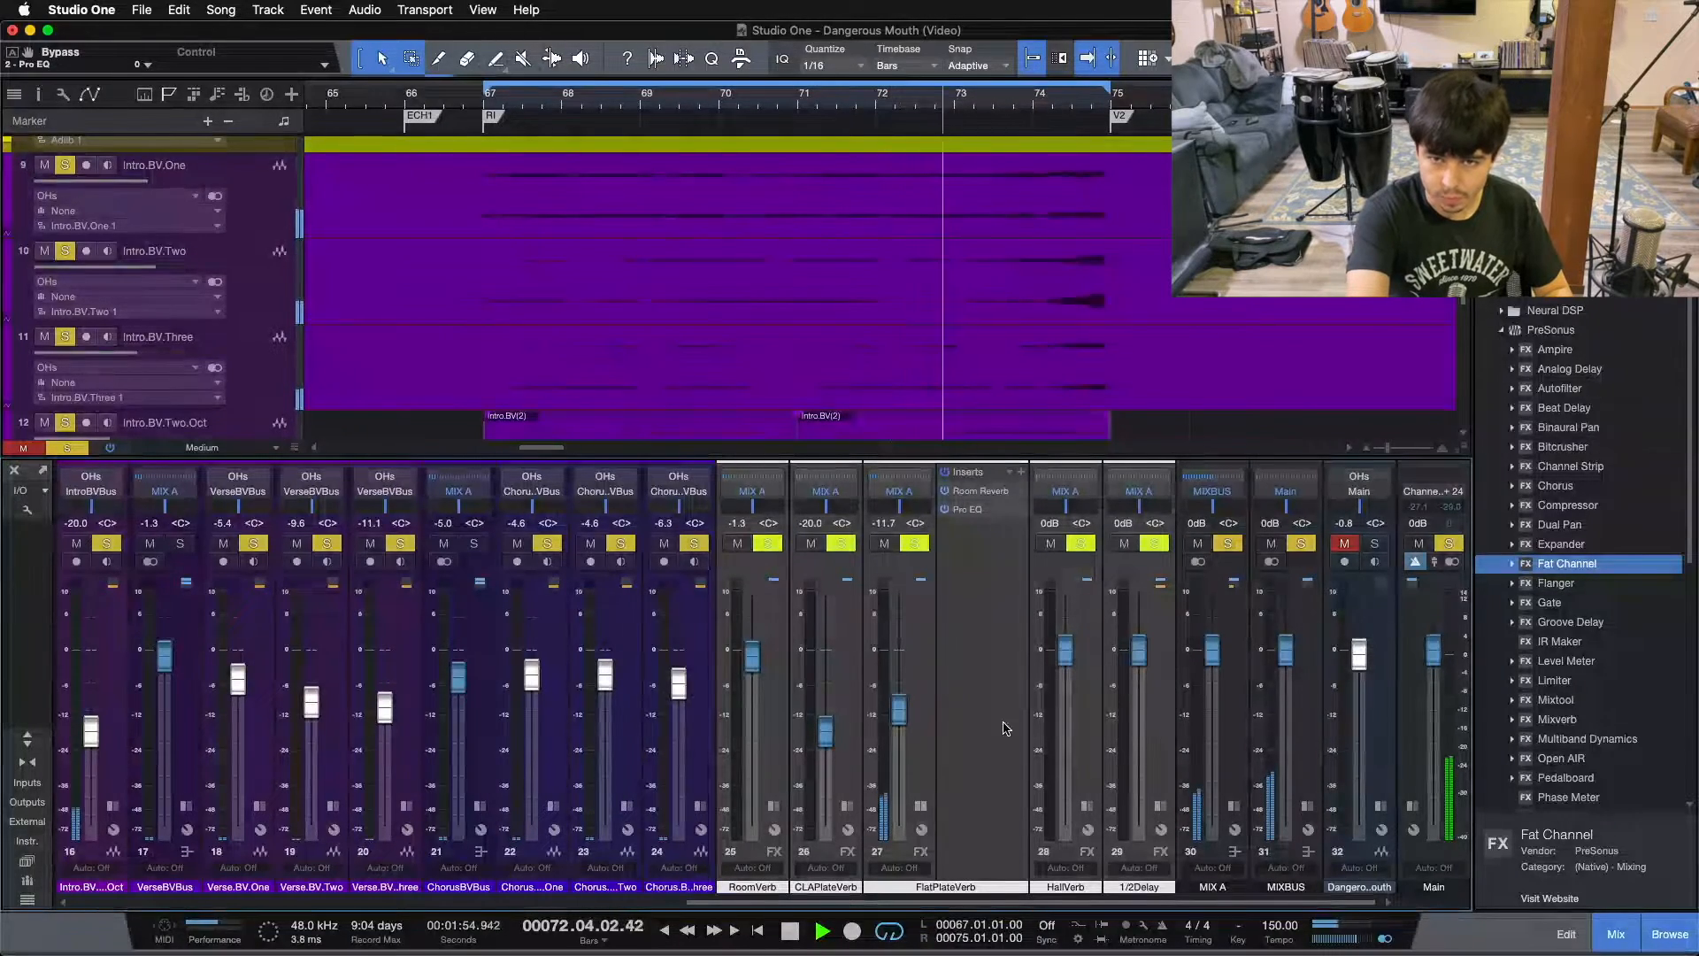
key("space")
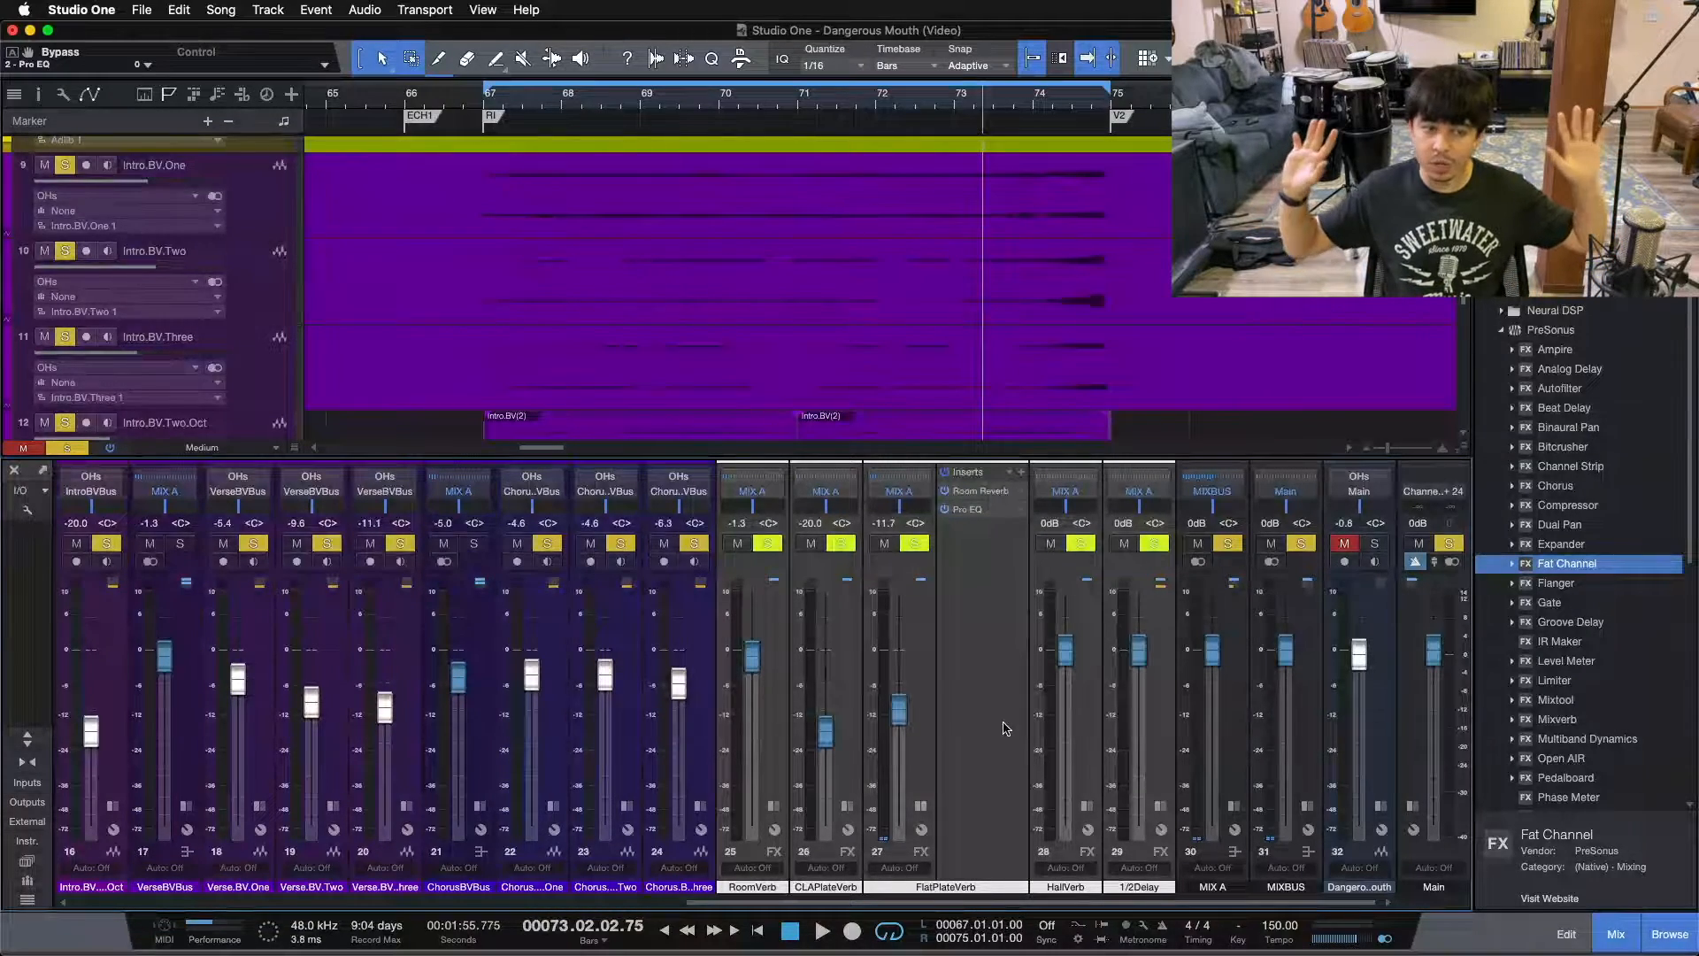
Clear the active solos so the whole mix is audible, and return to the intro backing-vocal channels
left_click(1005, 728)
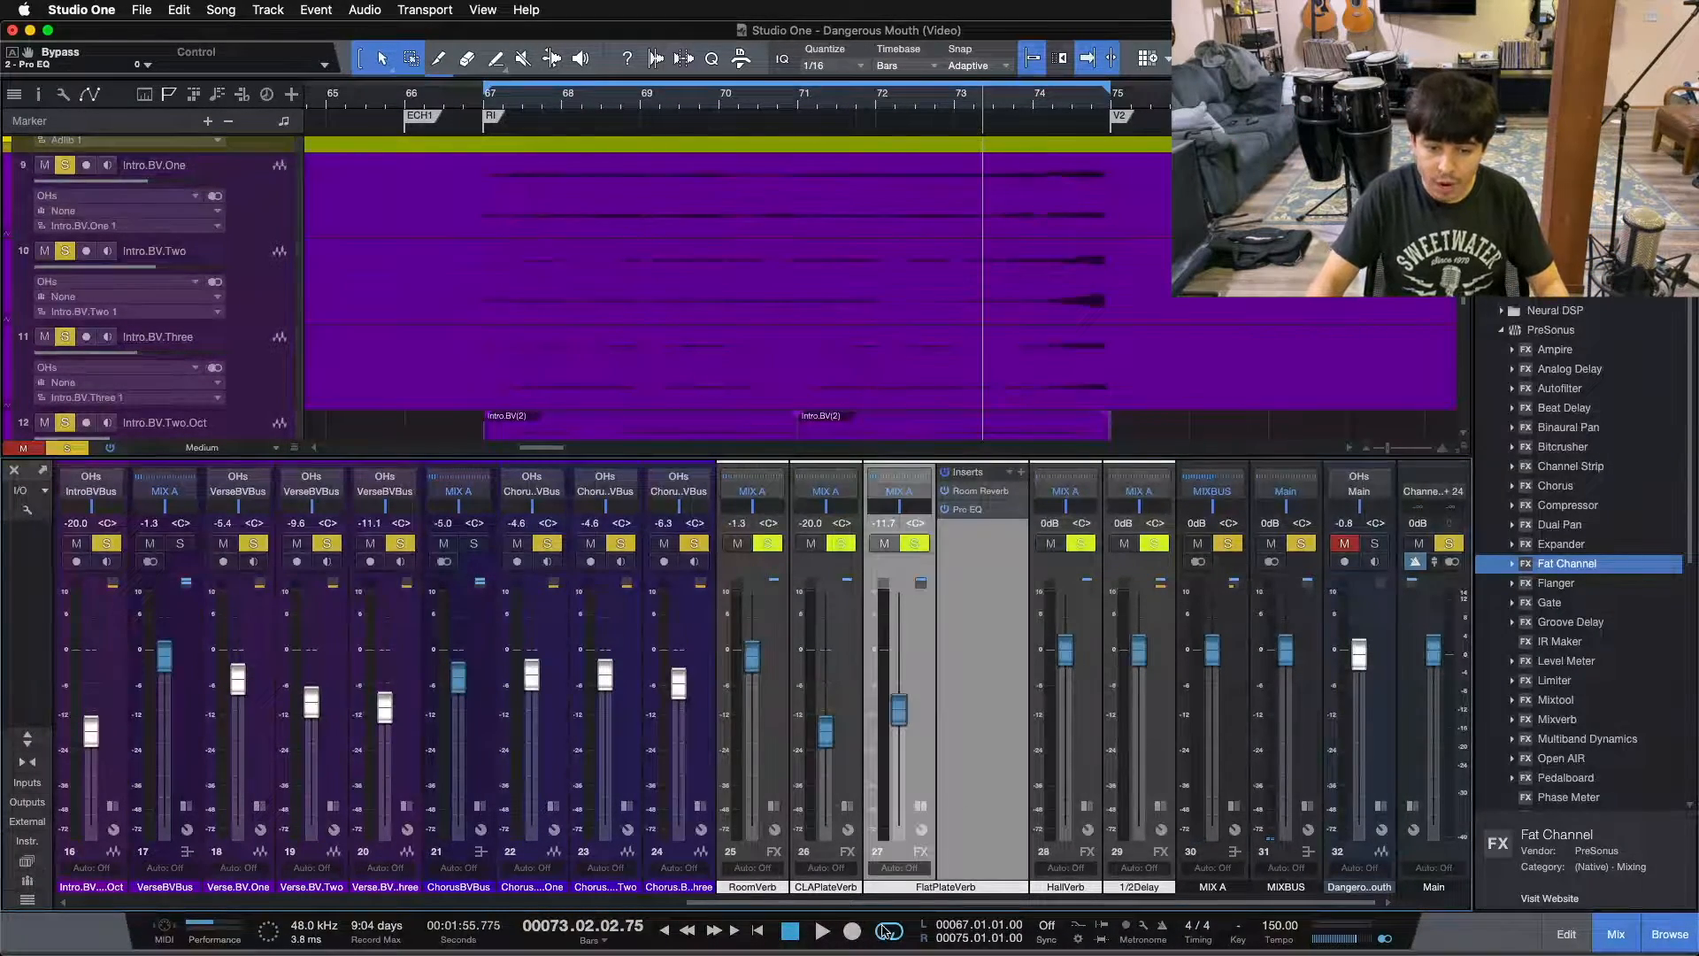
key("shift+s")
scroll(678, 768, "left", 7)
Look over the intro backing-vocal tracks and their events, ending with Intro.BV.One selected
left_click(453, 761)
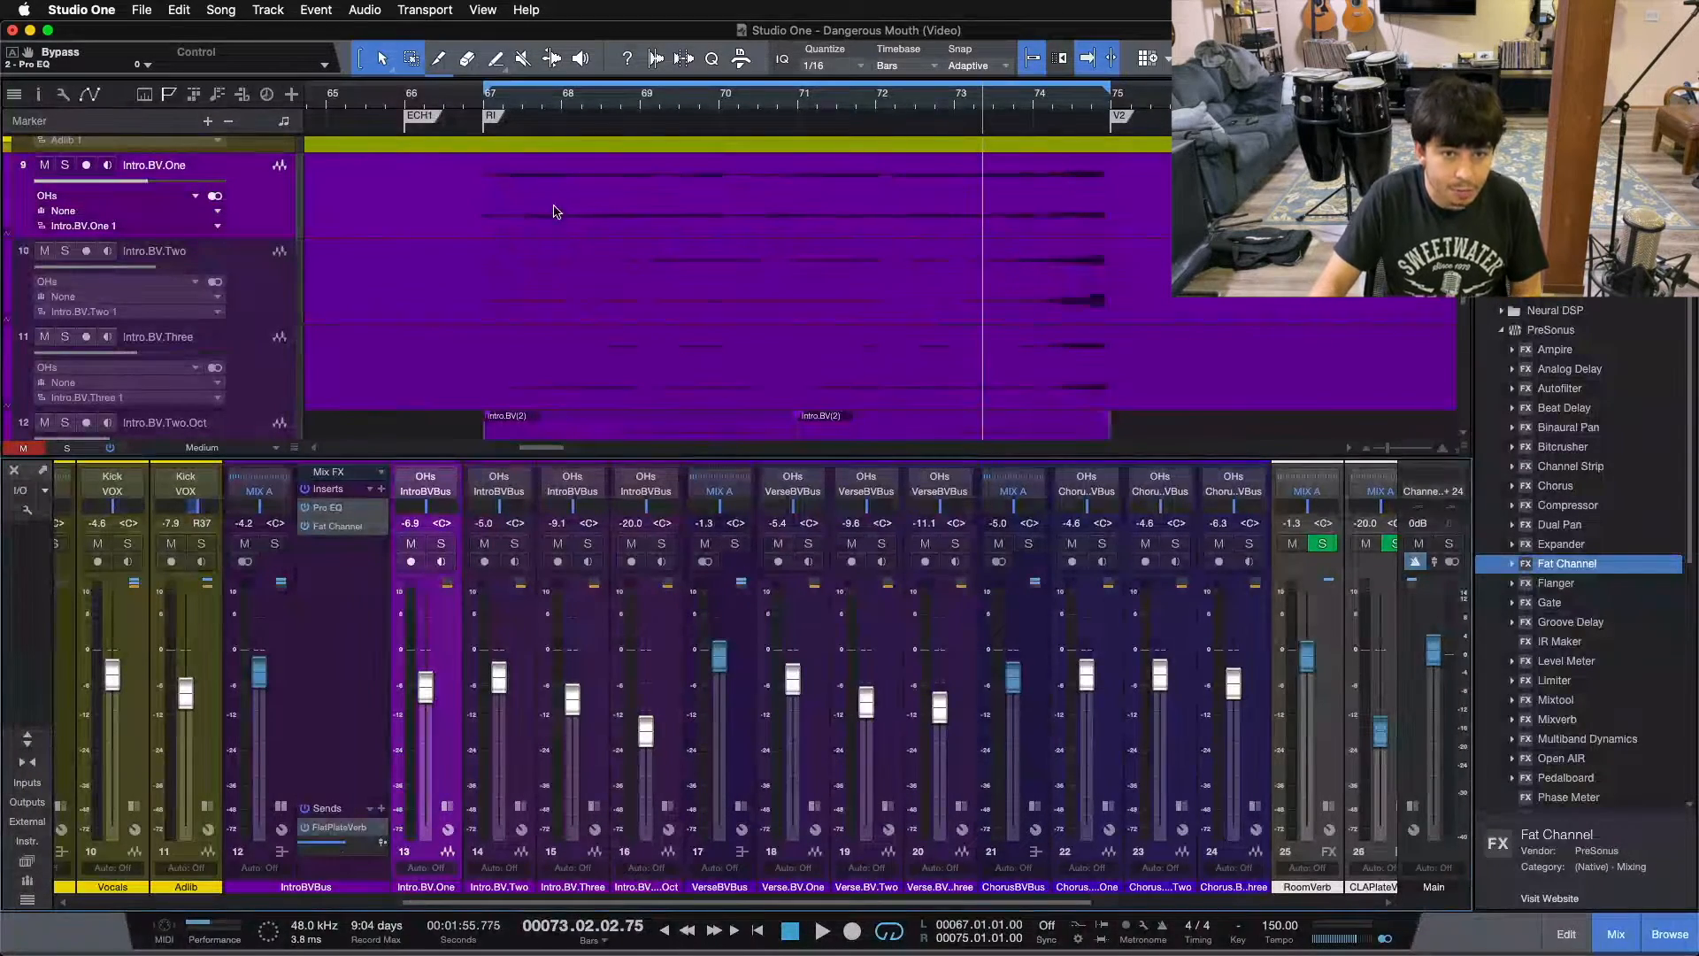
left_click(275, 398)
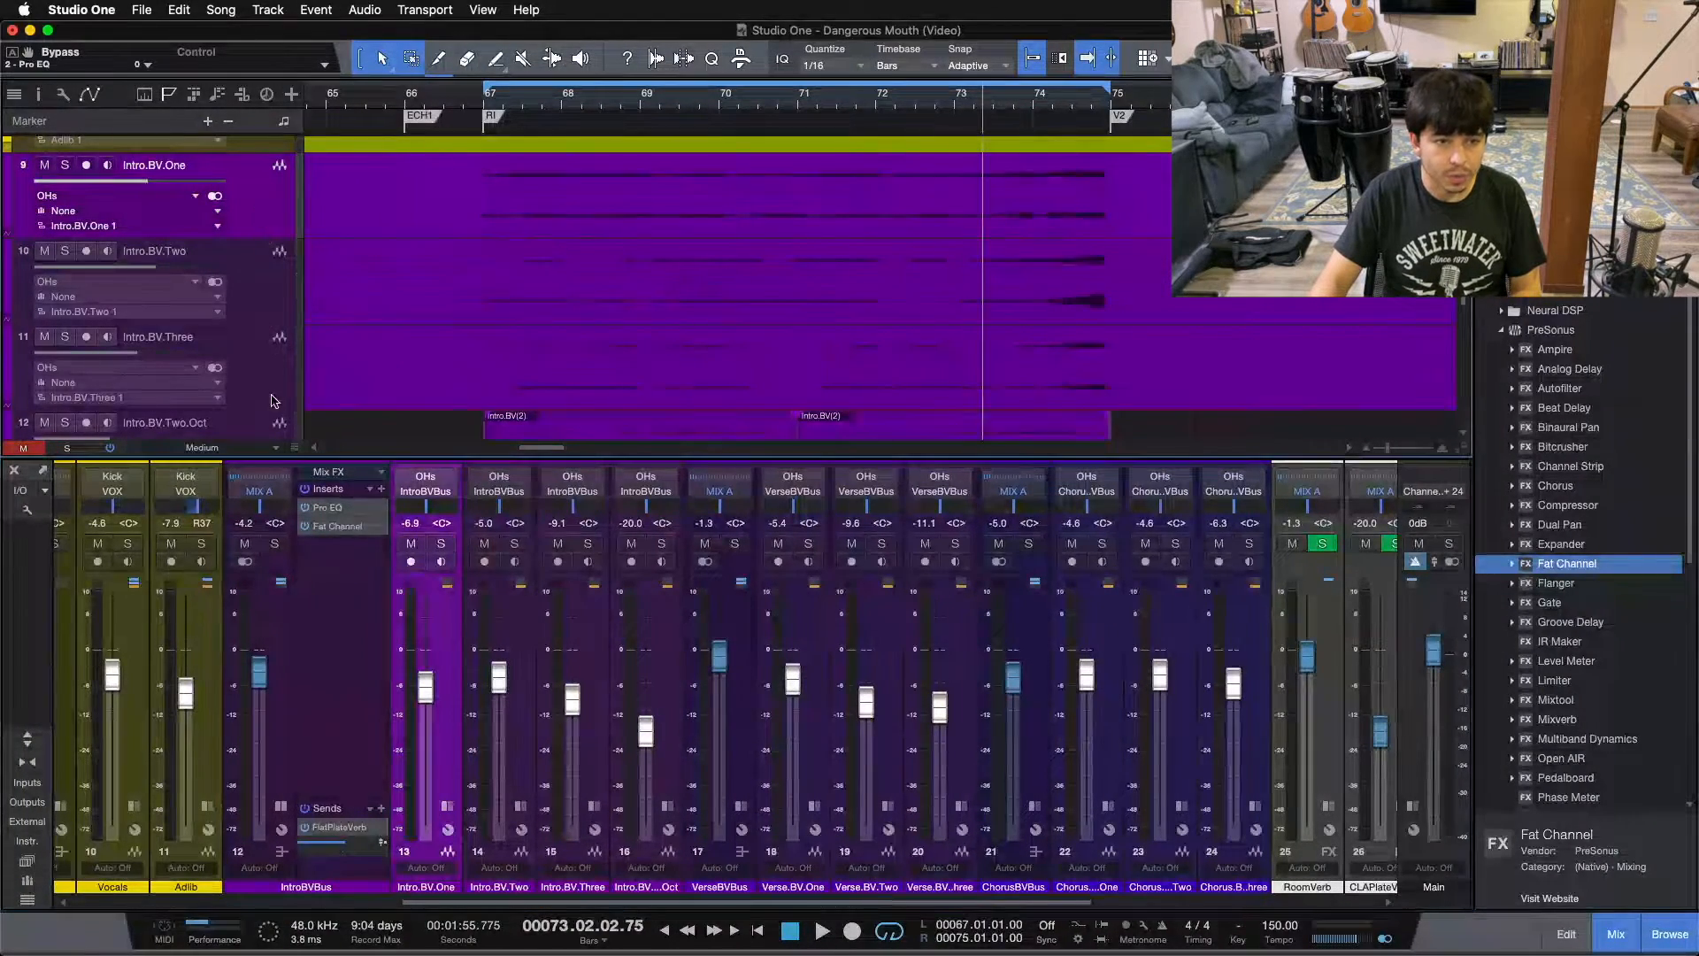
left_click(260, 165)
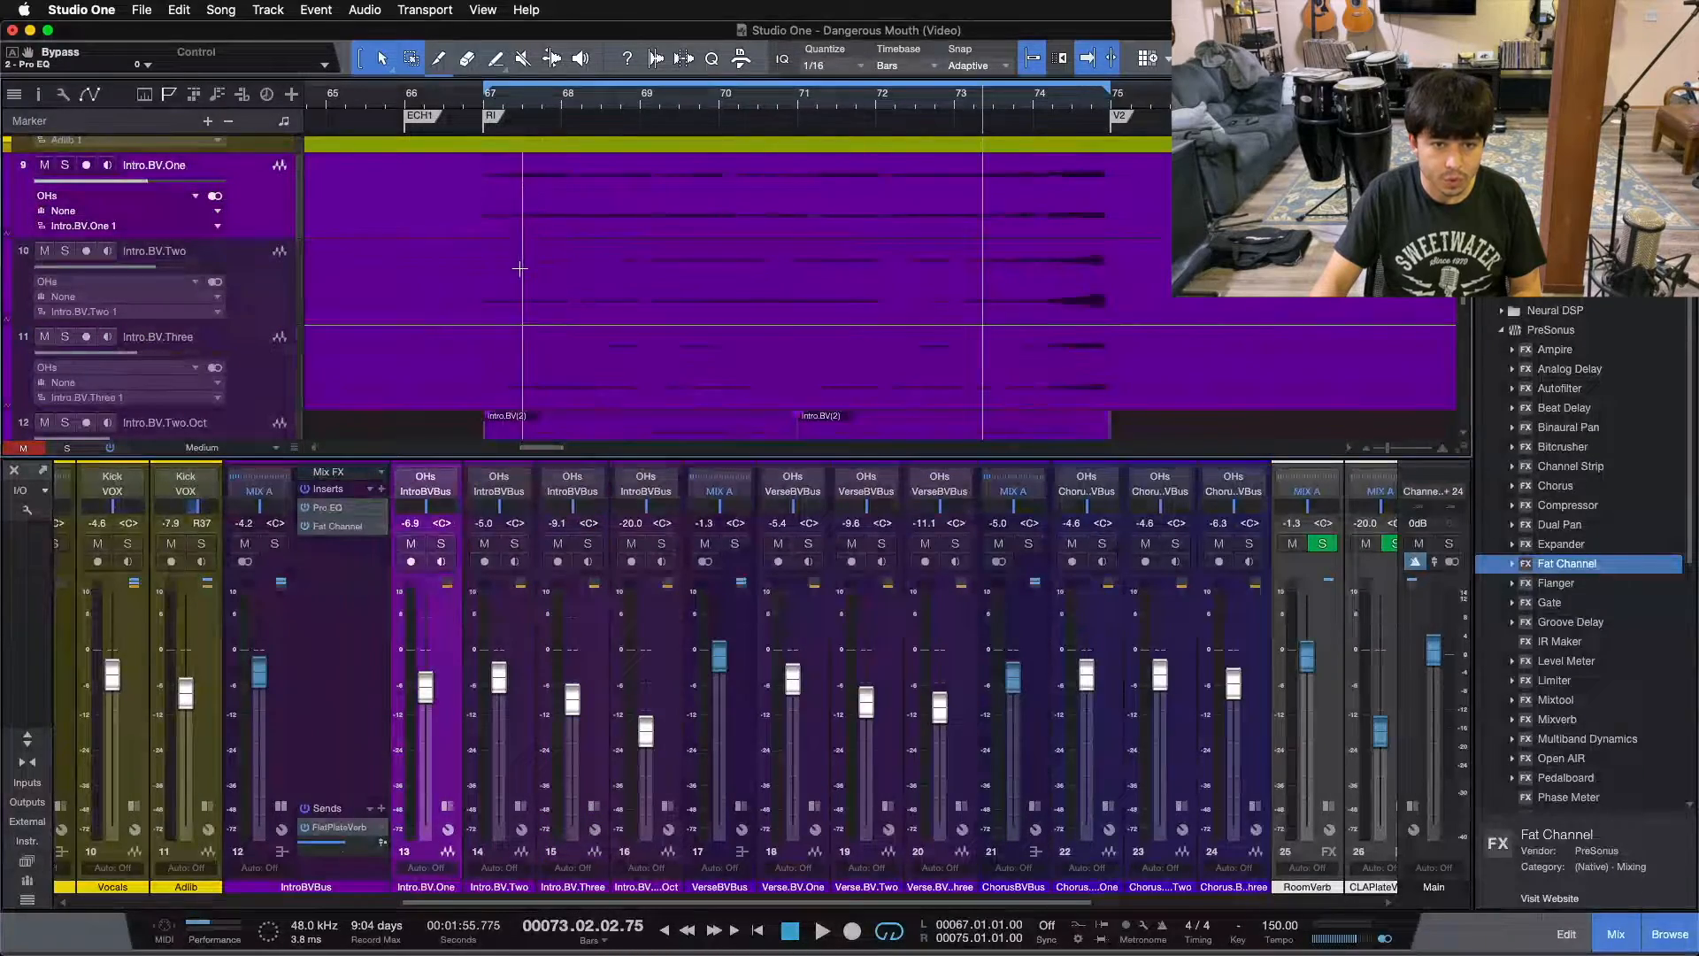
left_click(466, 360)
scroll(538, 375, "down", 1)
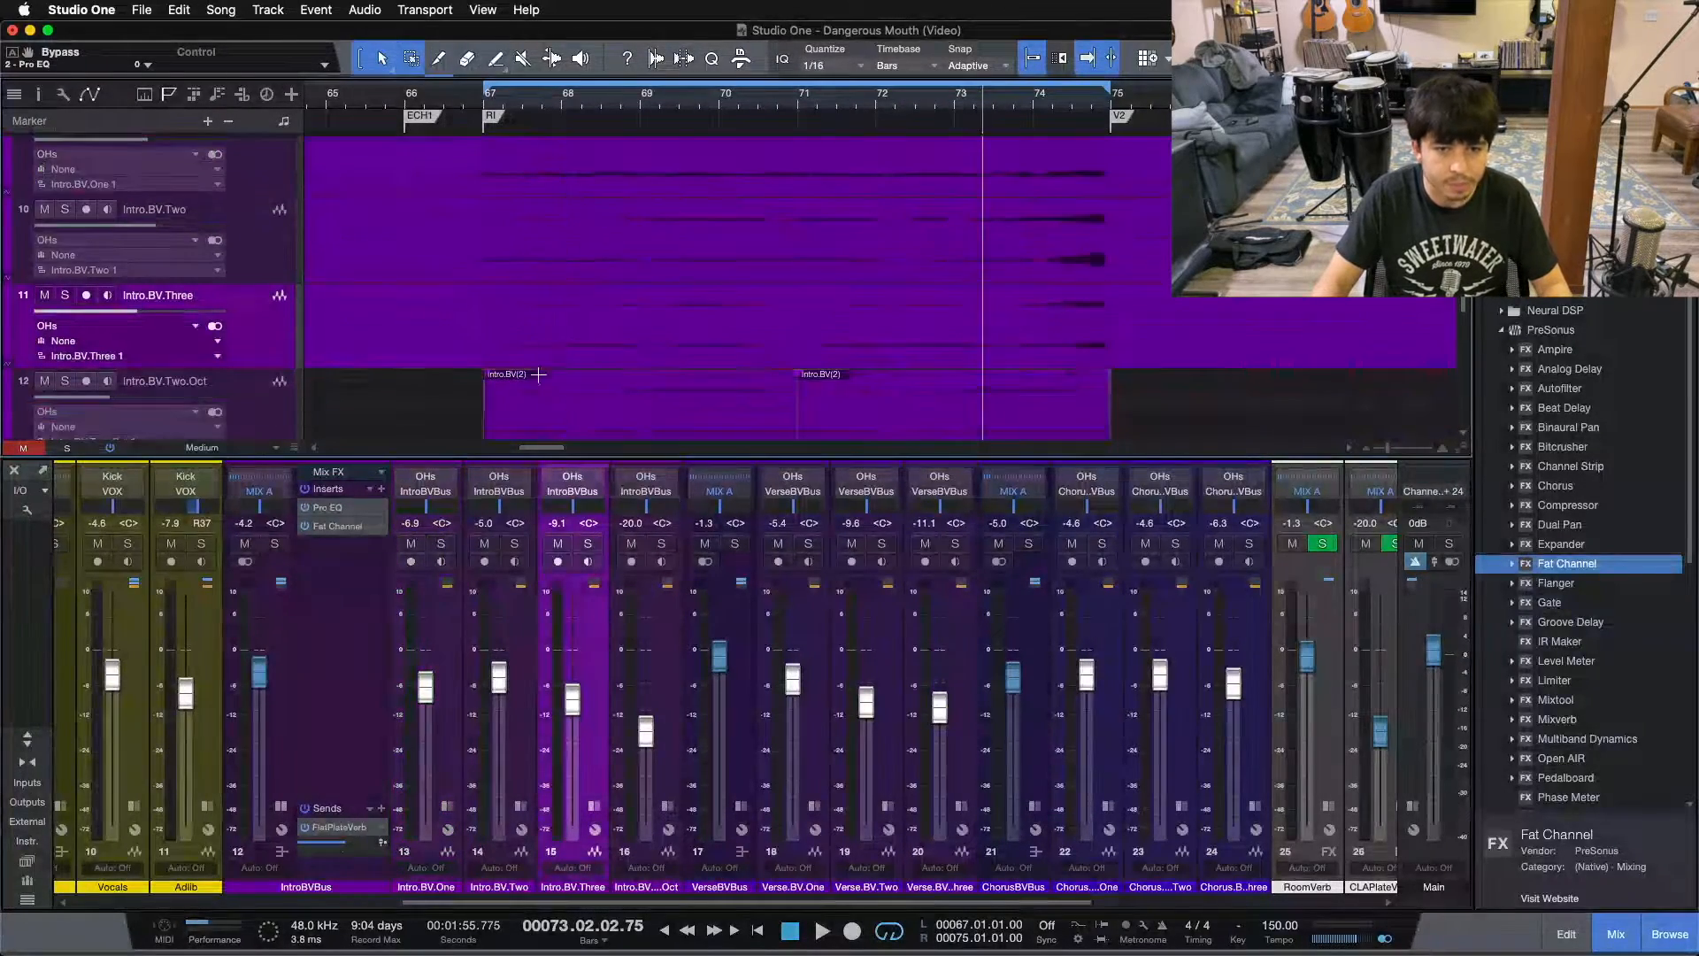
scroll(501, 260, "up", 2)
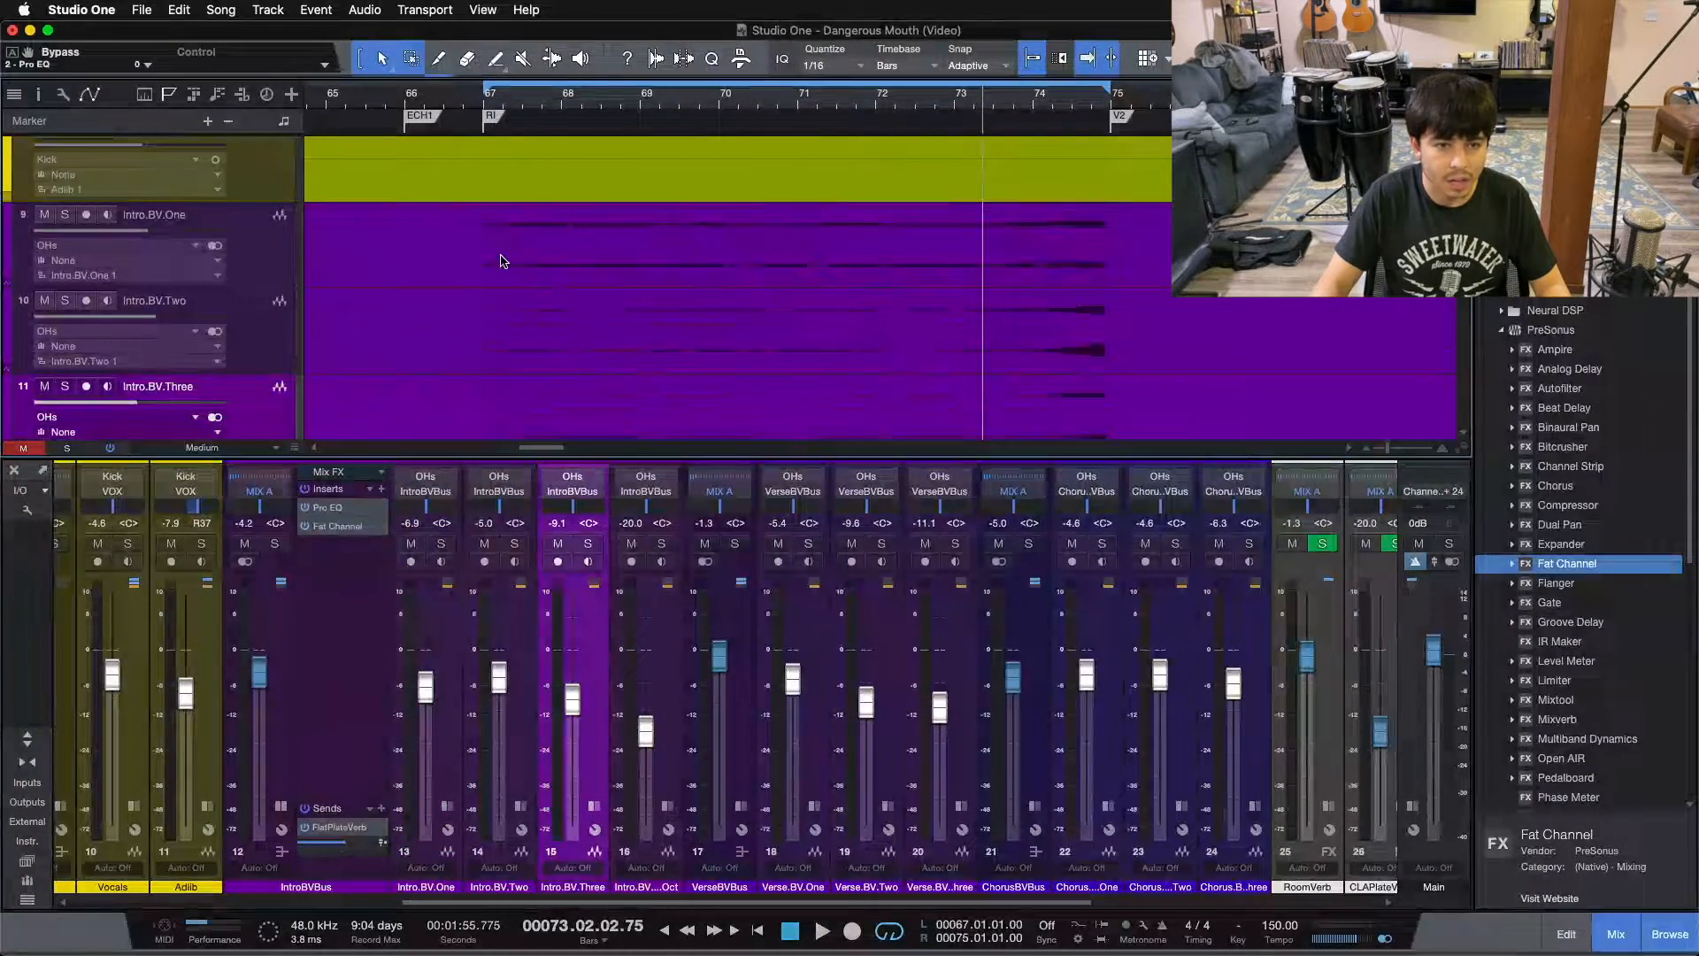
left_click(259, 234)
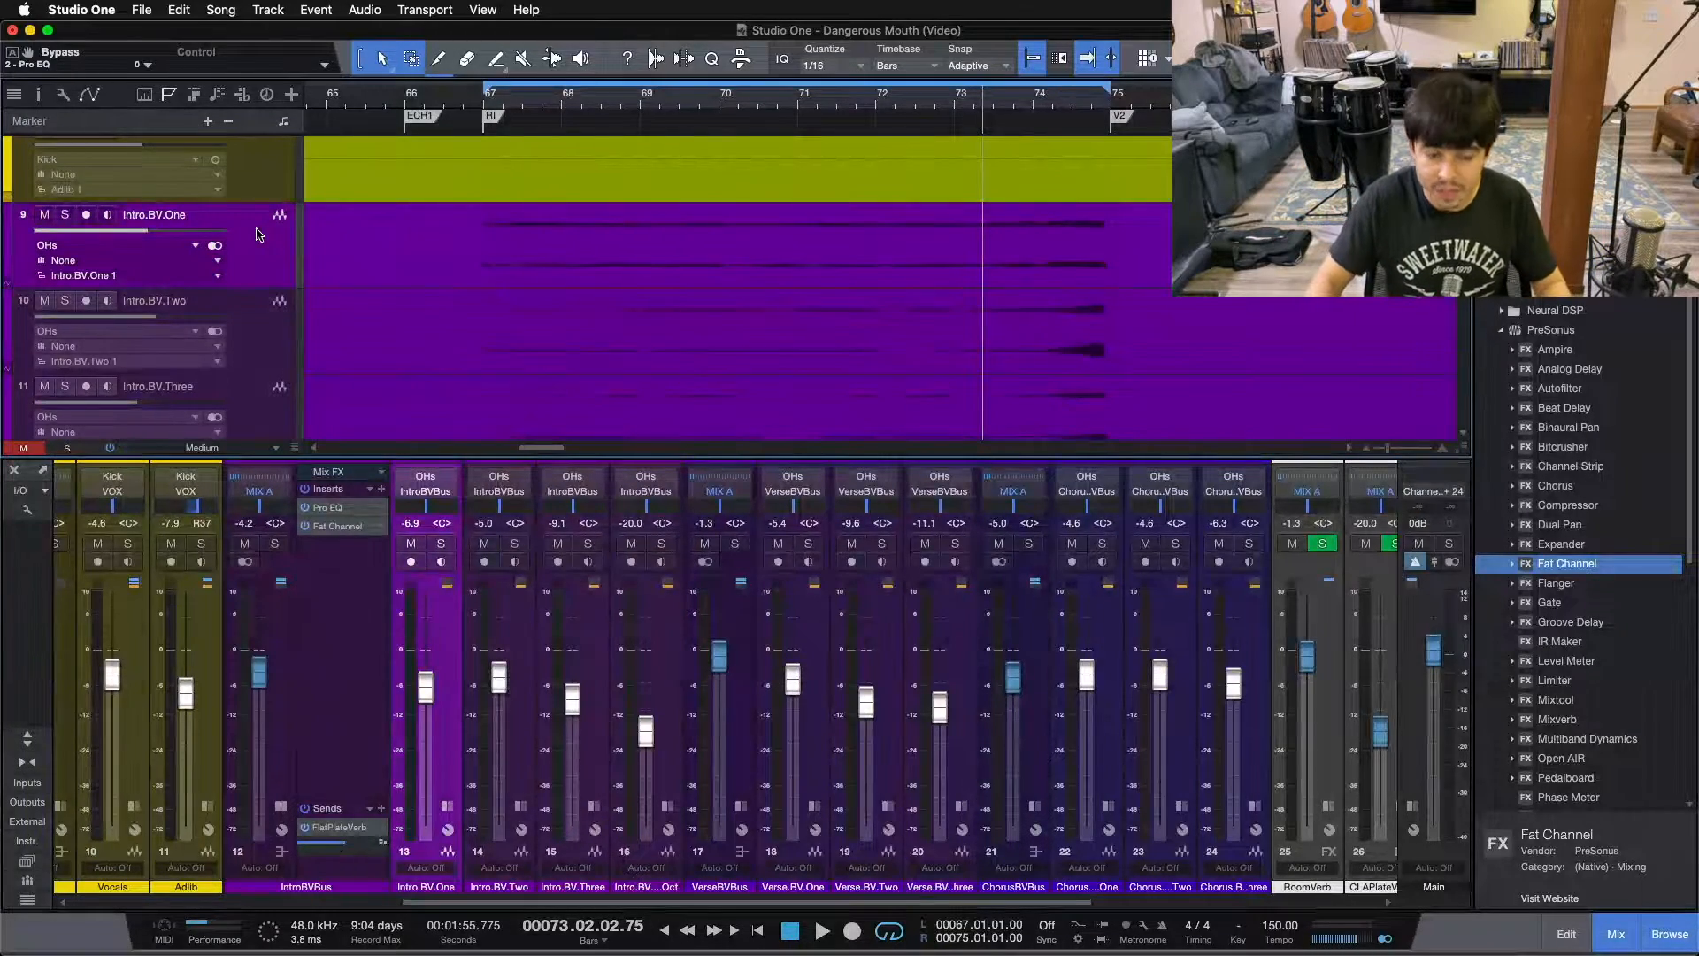
Turn off looping and play the full mix from bar 71 into the V2 section, stopping on the IntroBVBus channel
left_click(954, 102)
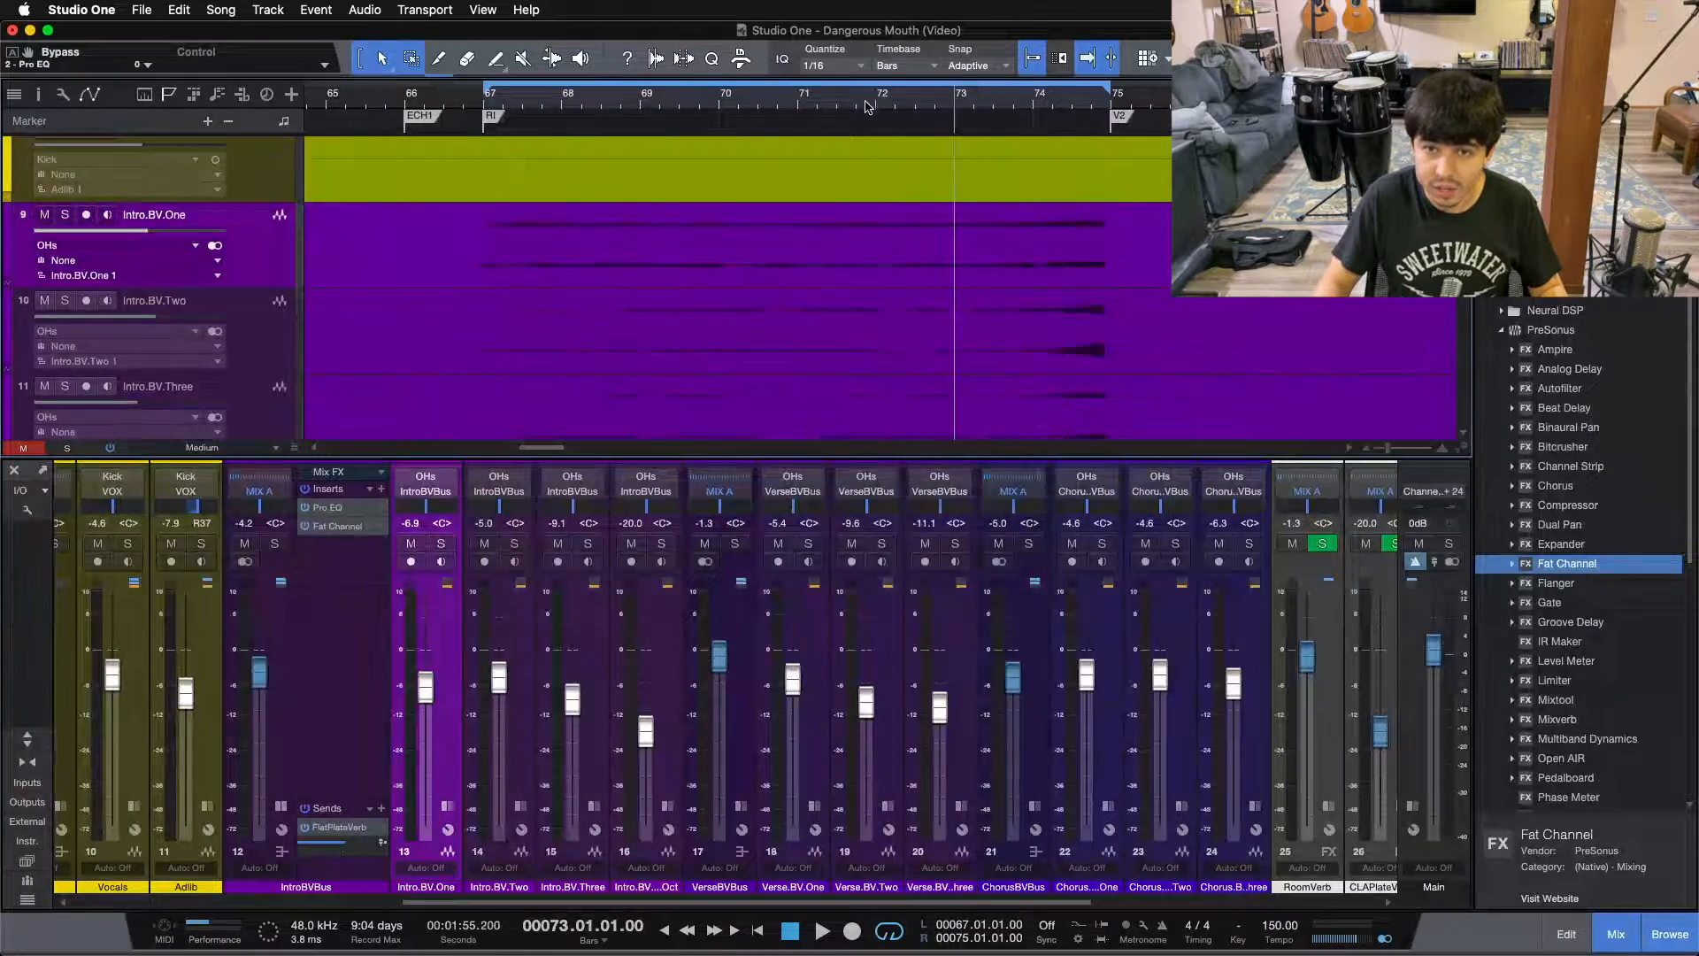
left_click(803, 95)
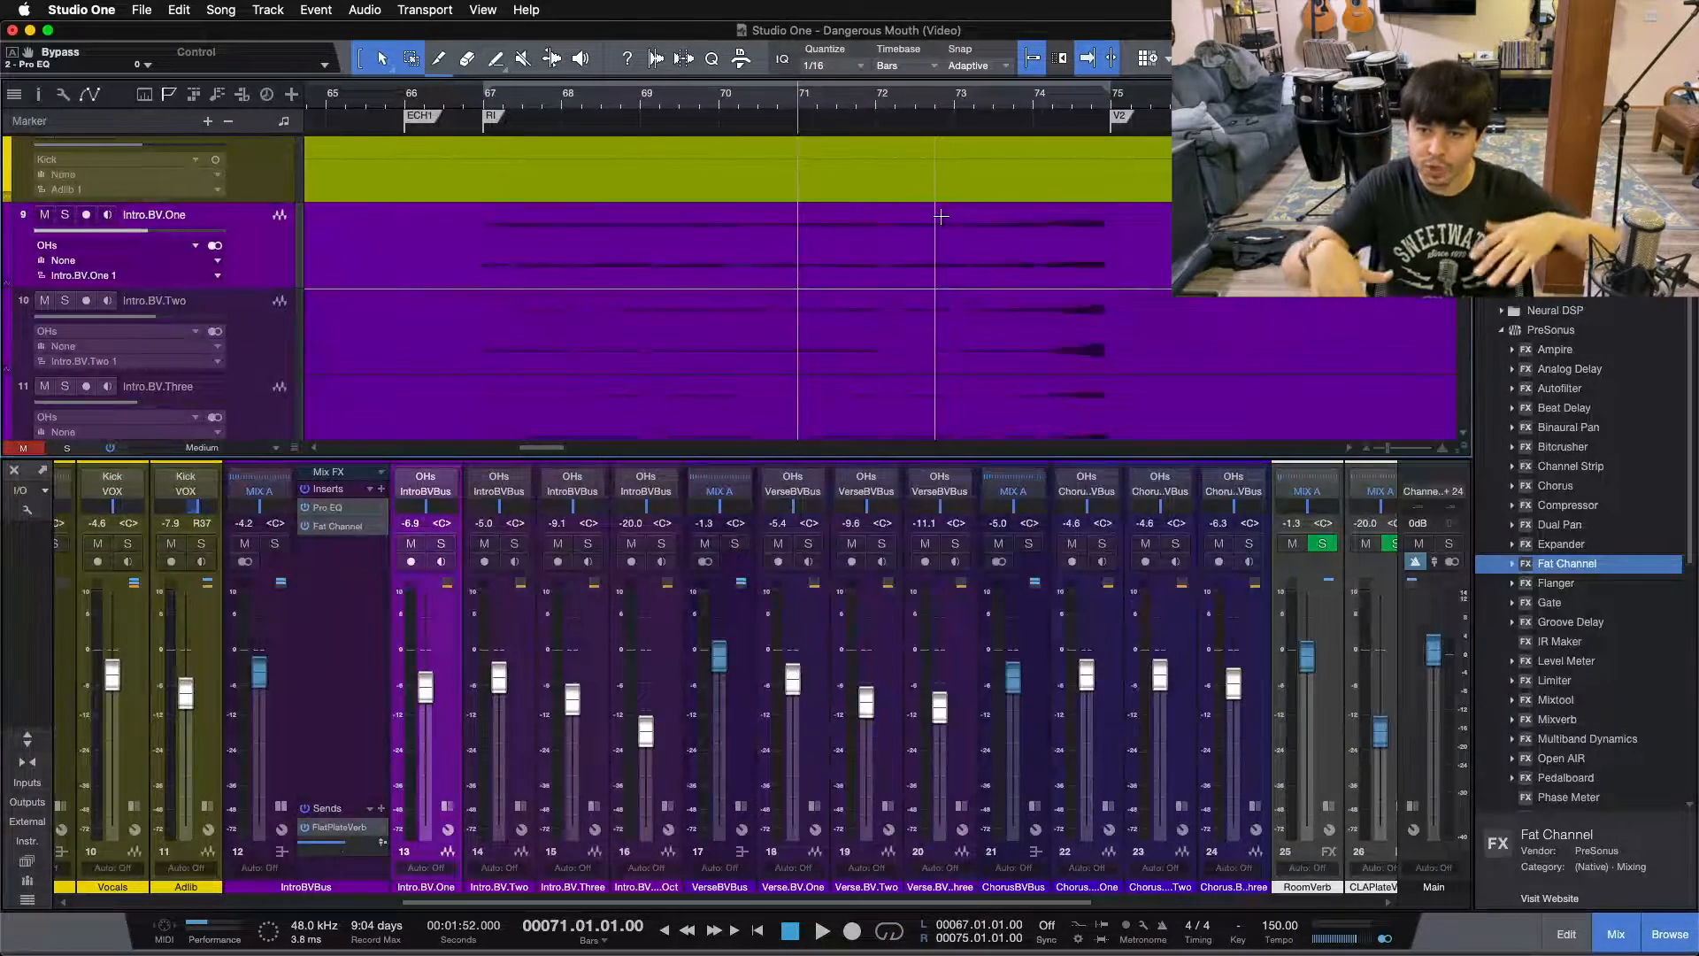
left_click_drag(611, 902, 1023, 885)
left_click(919, 807)
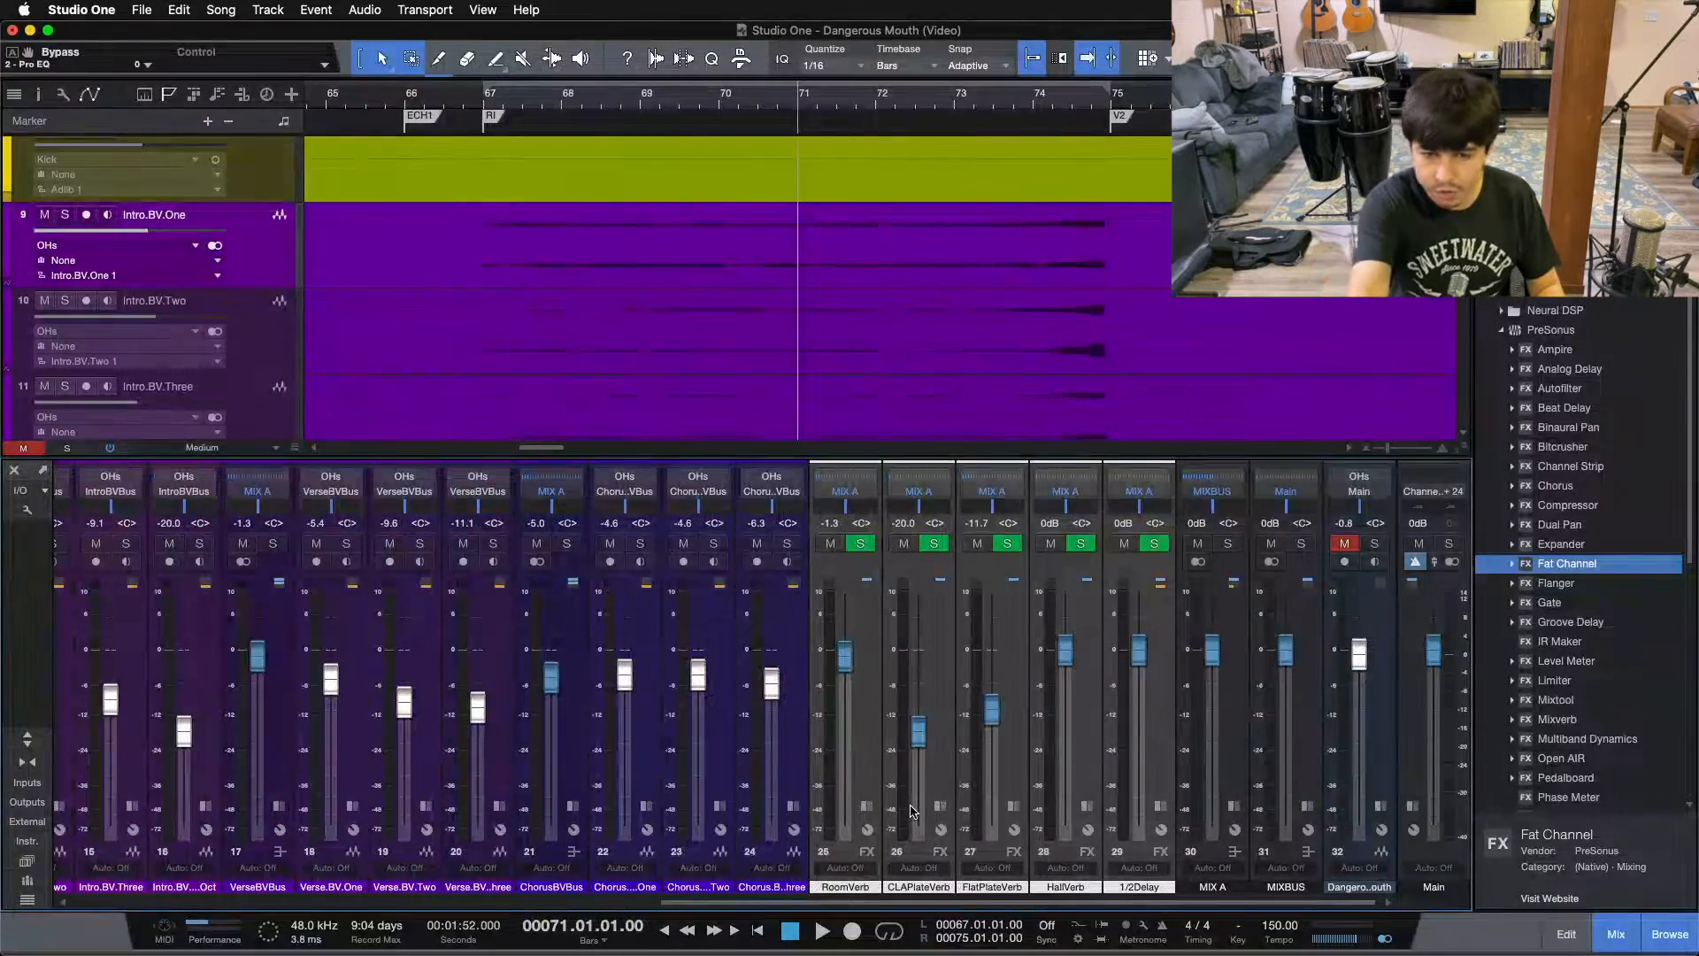
key("space")
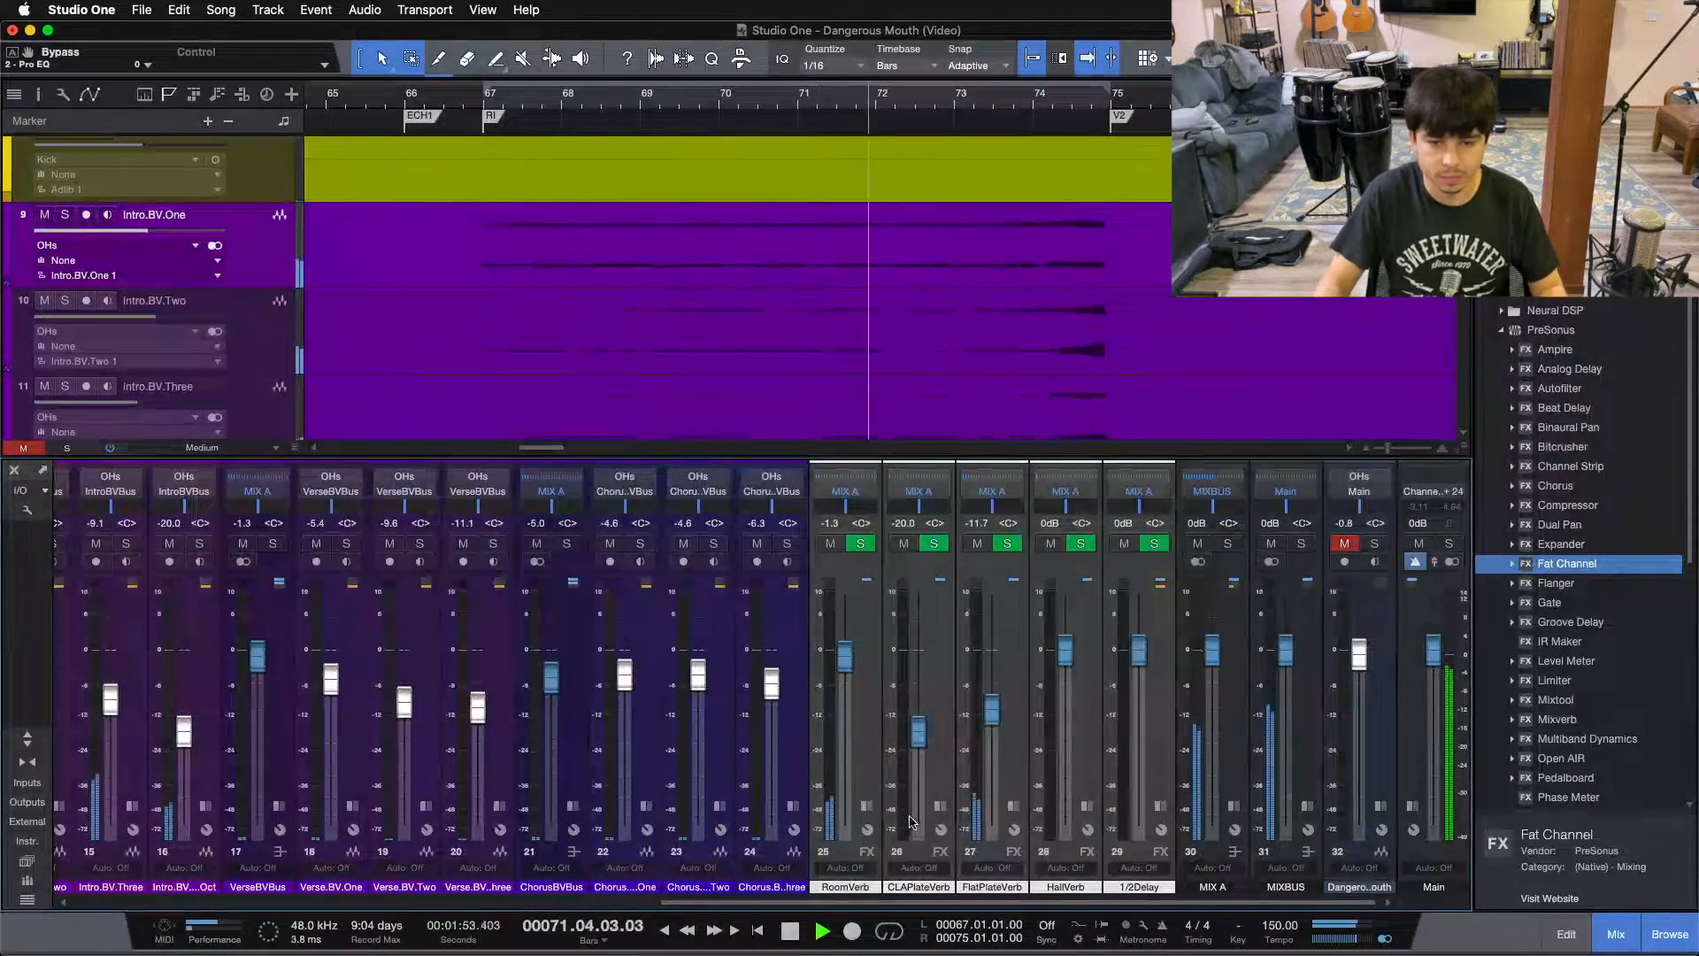
left_click_drag(881, 903, 501, 903)
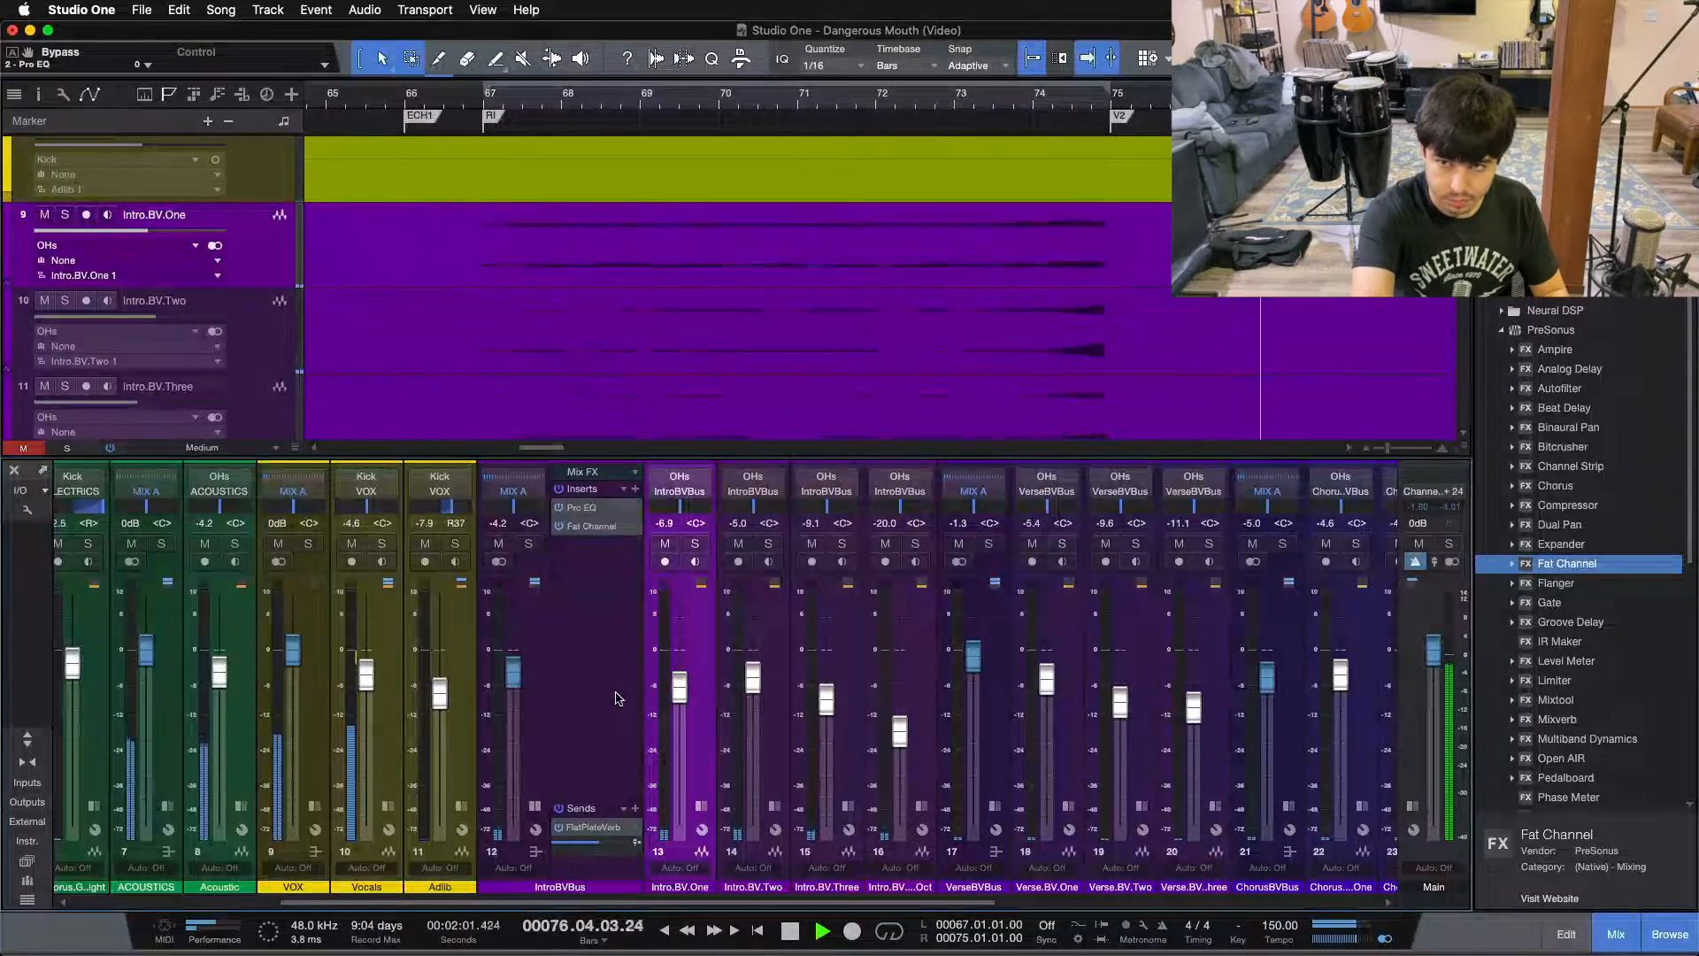
key("space")
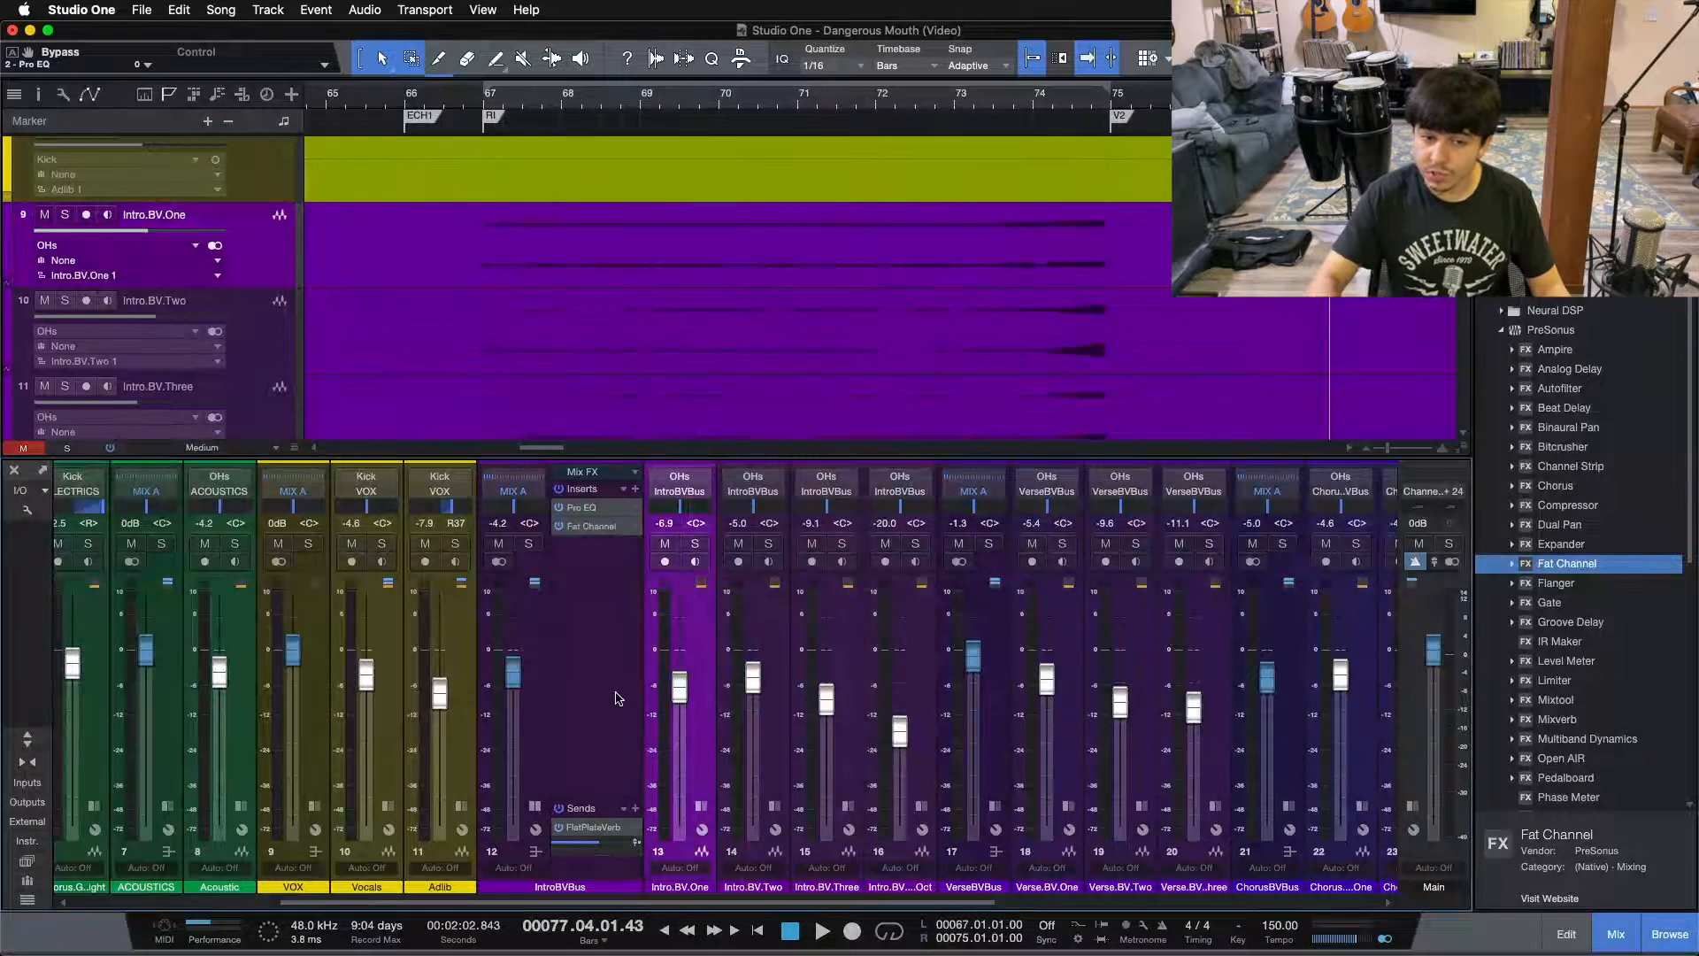
Open the Pro EQ on the IntroBVBus and review its low-cut, LMF and MF band settings
left_click(596, 511)
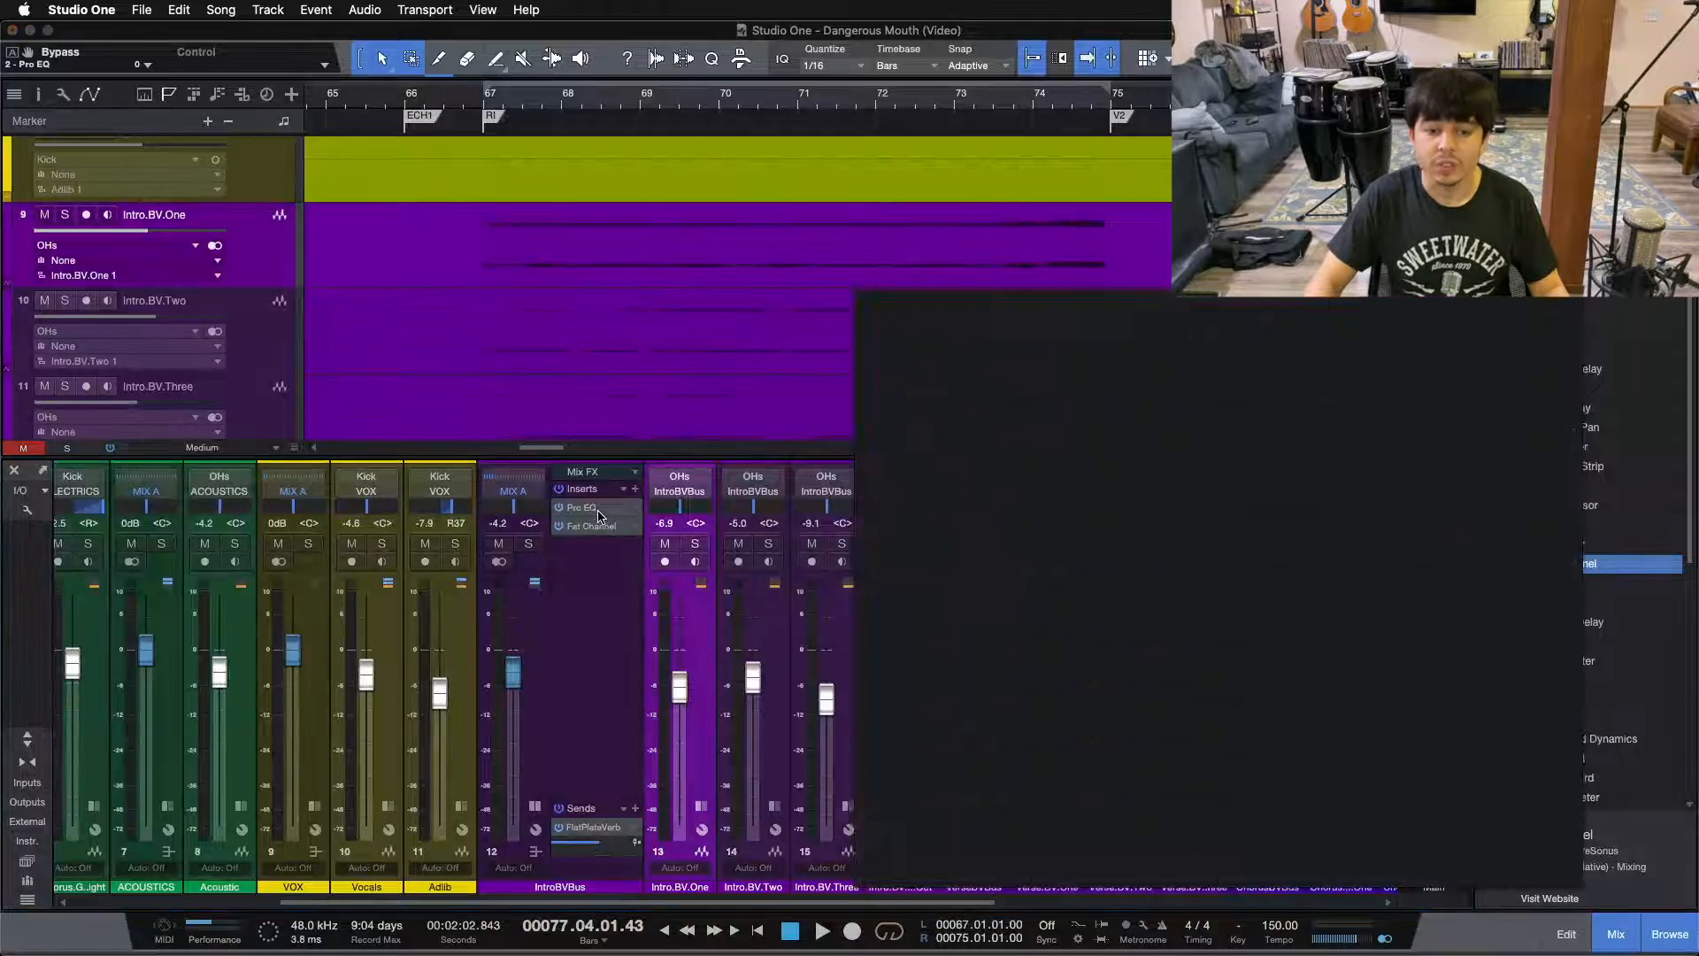
left_click_drag(1348, 299, 1589, 269)
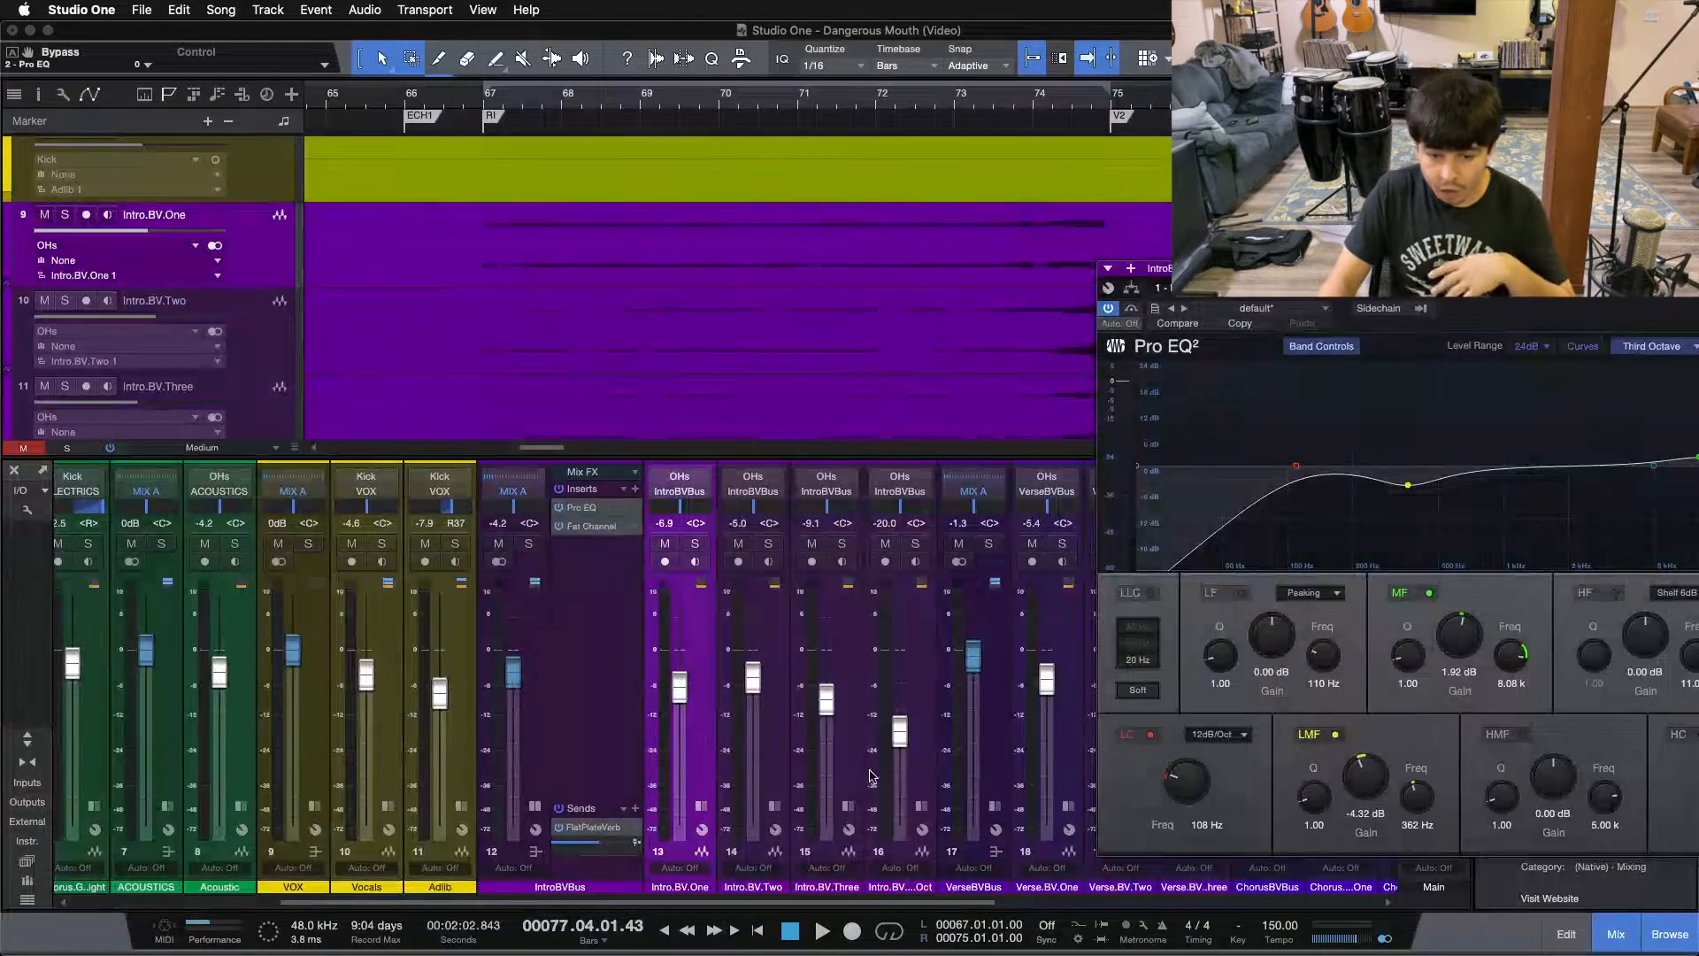
left_click(905, 777)
left_click(591, 711)
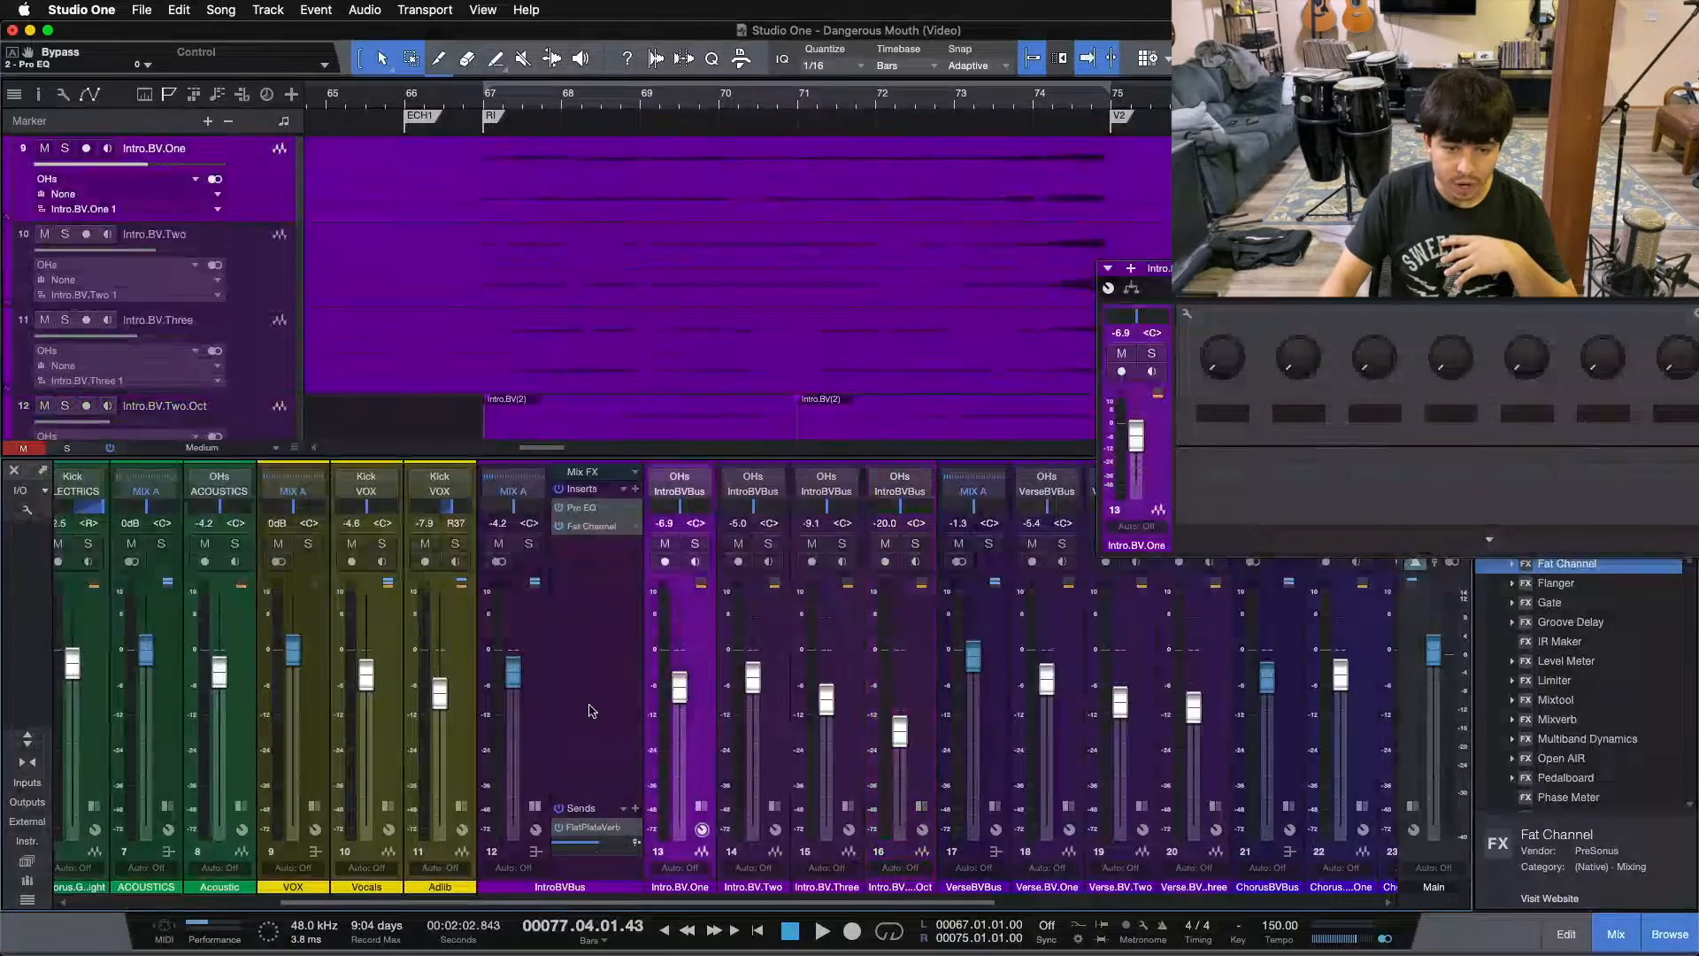
key("F5")
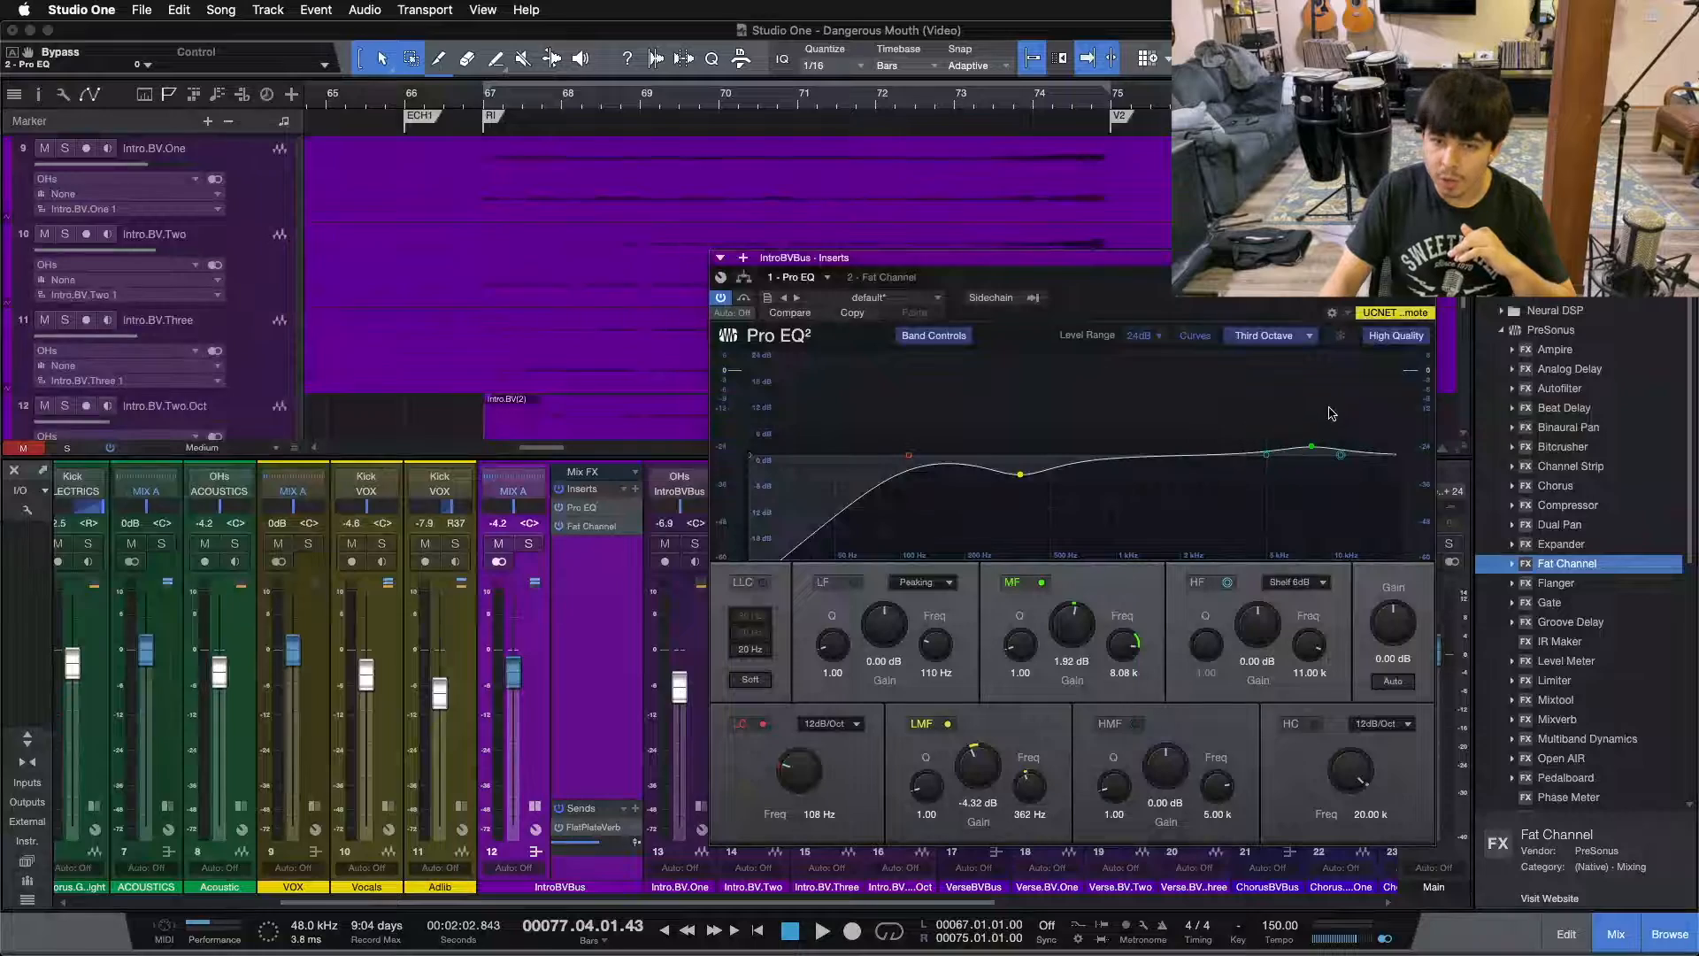
Switch to the IntroBVBus's Fat Channel, examine the TubeCOMP compressor settings, and close the plug-in window
left_click(894, 277)
left_click_drag(1122, 292, 1069, 518)
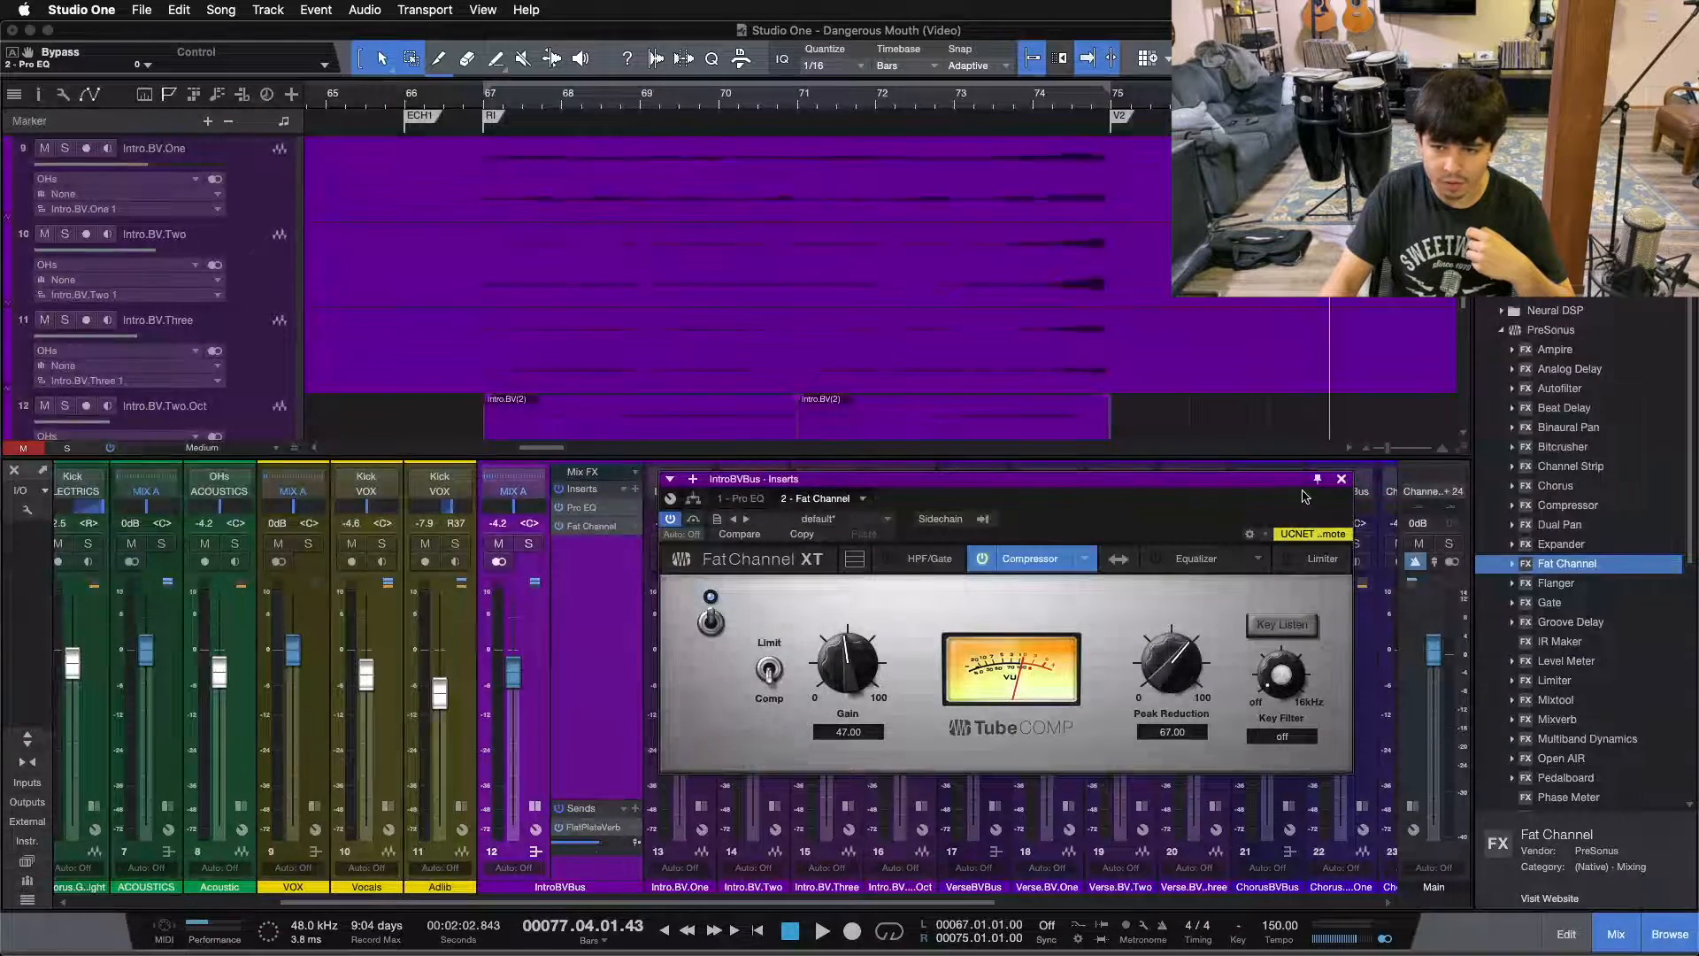
left_click(1343, 480)
Briefly review the FlatPlateVerb's Room Reverb, close it, collapse the channel's inserts, and return to the IntroBVBus
scroll(1148, 835, "right", 5)
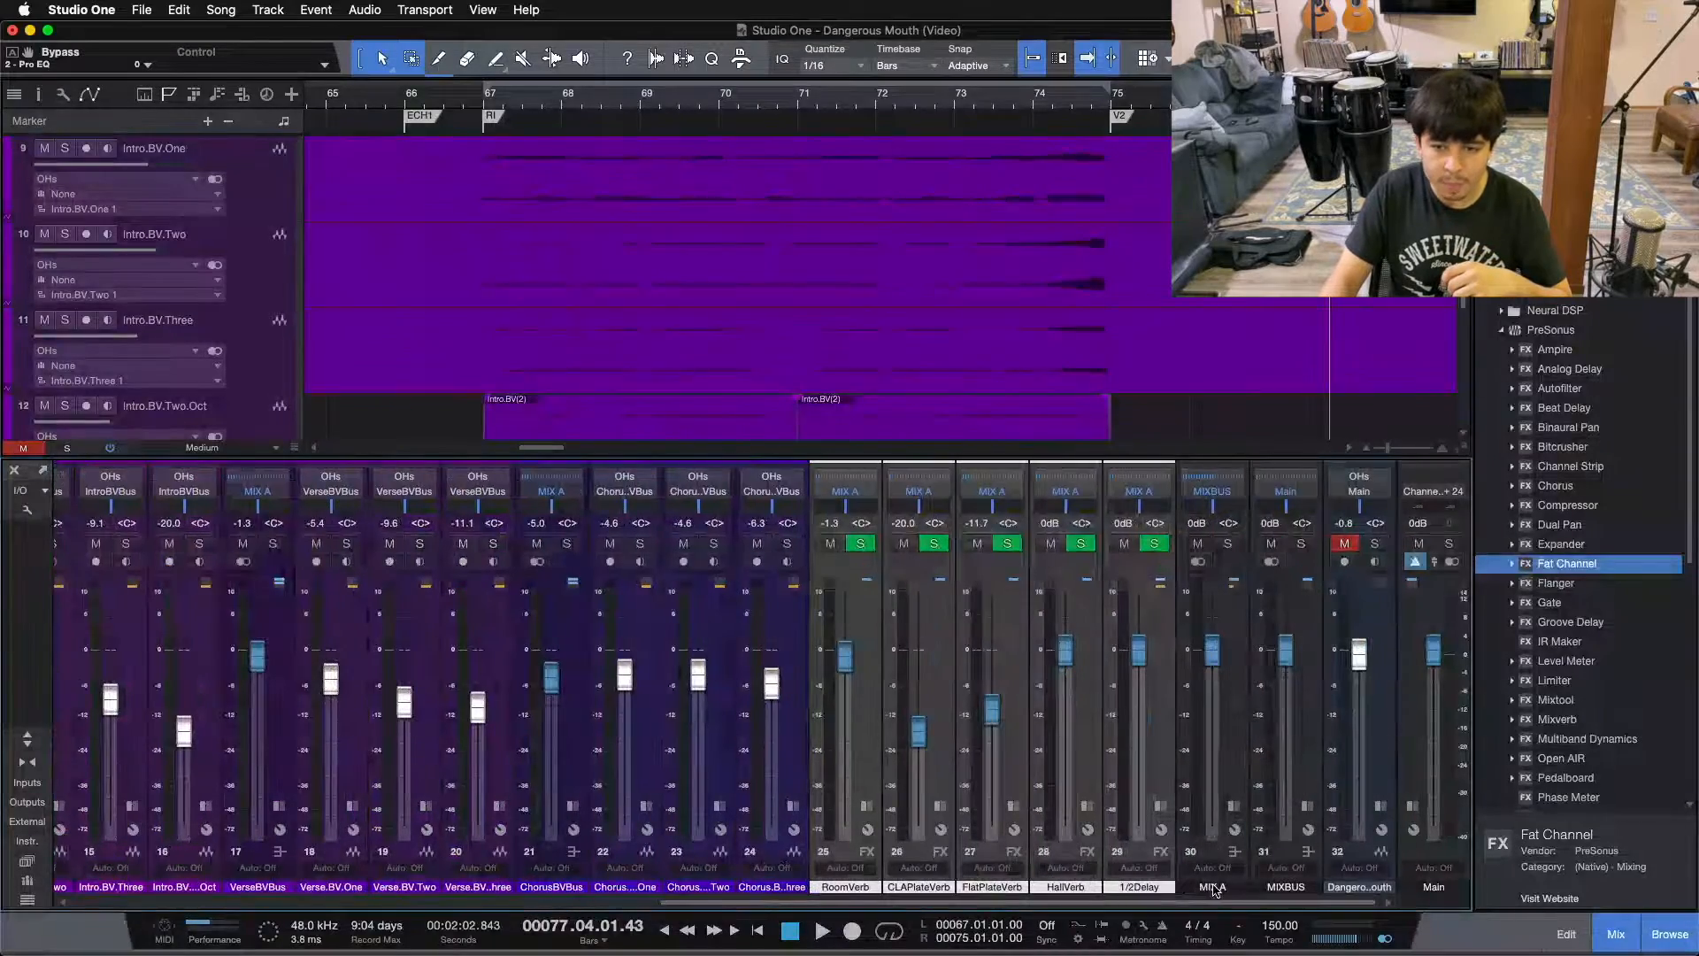
left_click(1014, 850)
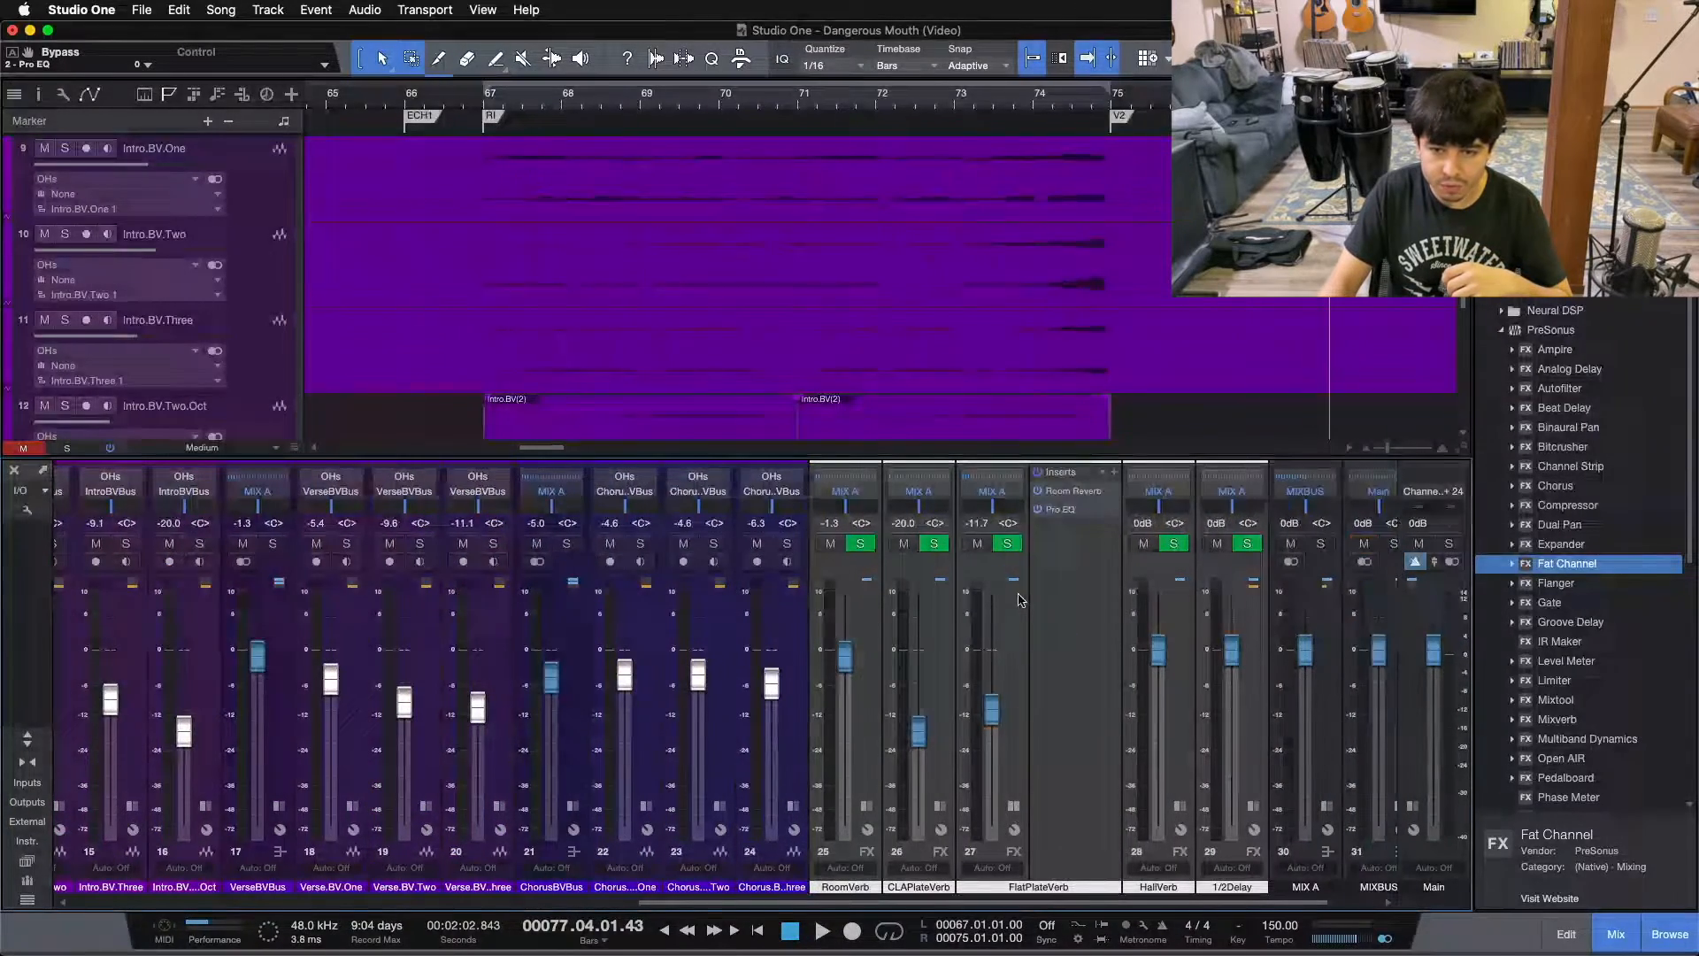
left_click(1066, 492)
left_click_drag(714, 390, 778, 390)
left_click(997, 378)
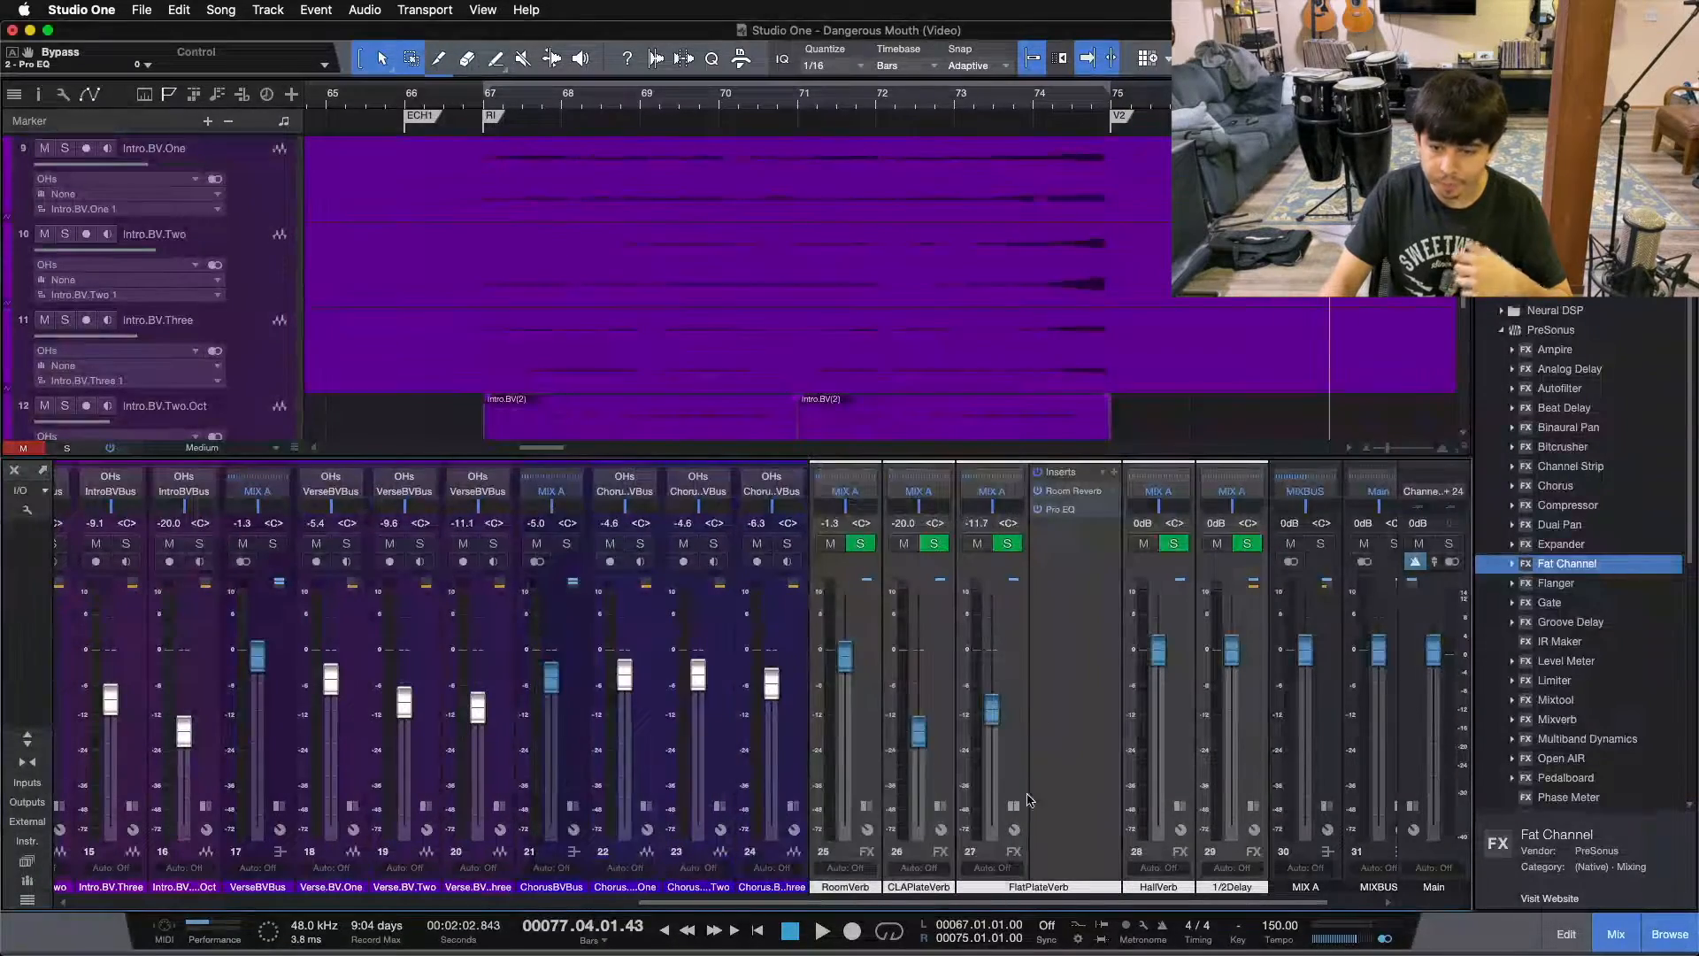
left_click(1015, 851)
left_click_drag(1020, 903, 604, 903)
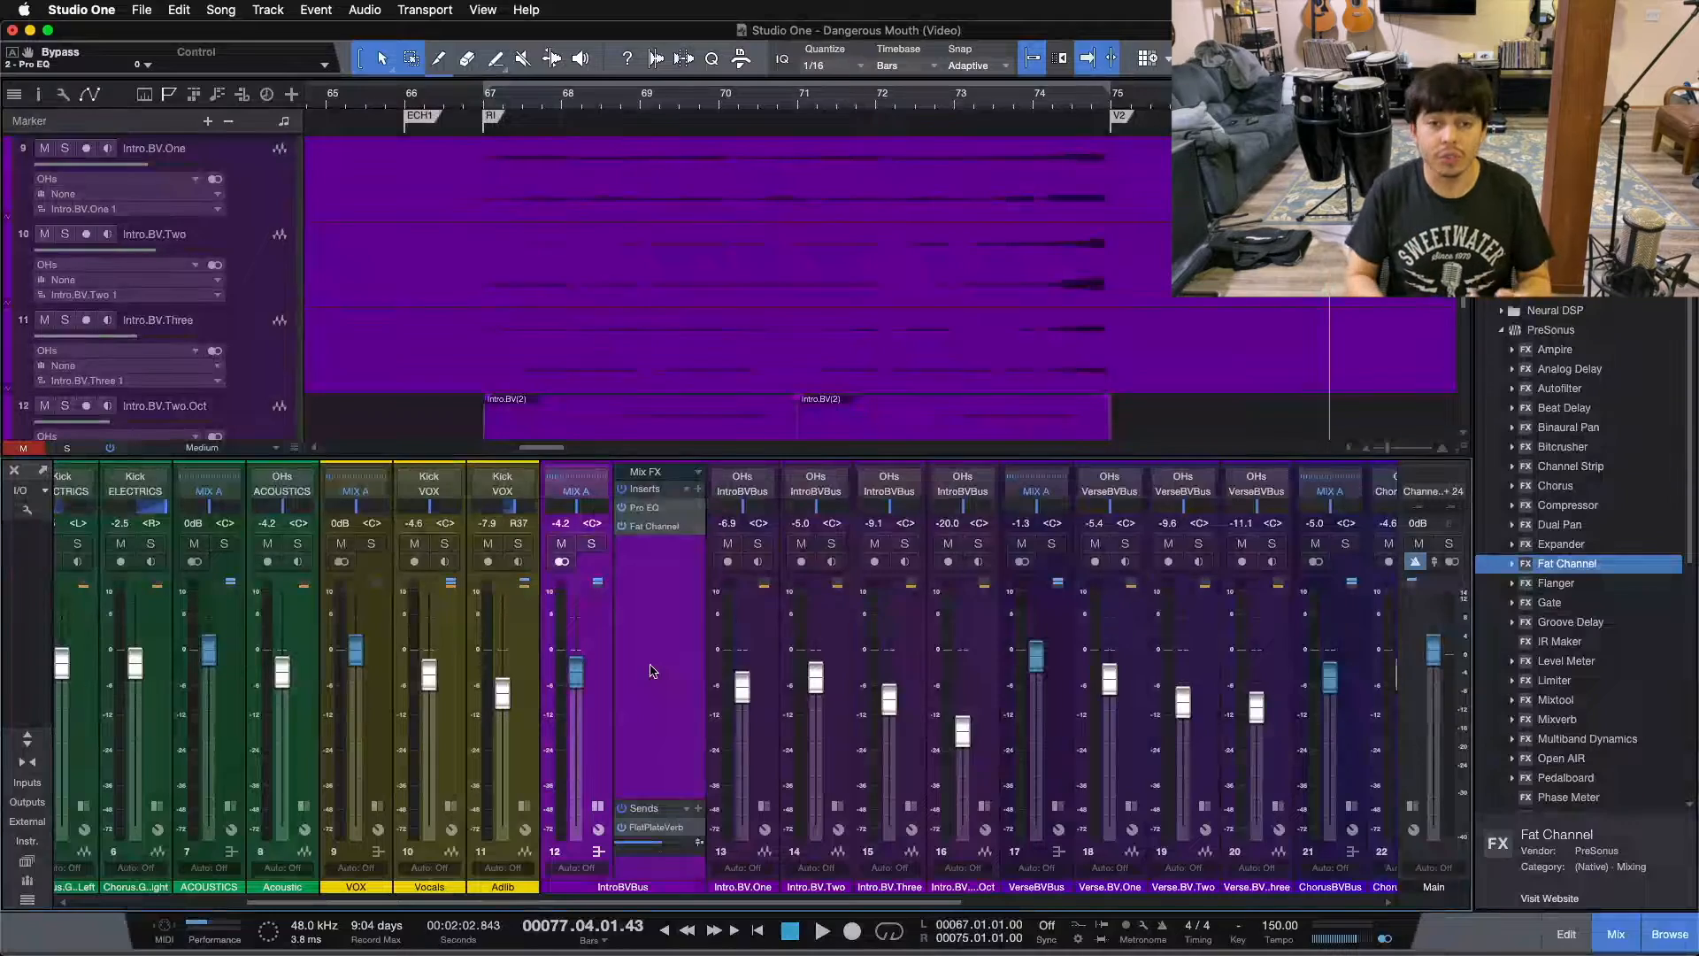